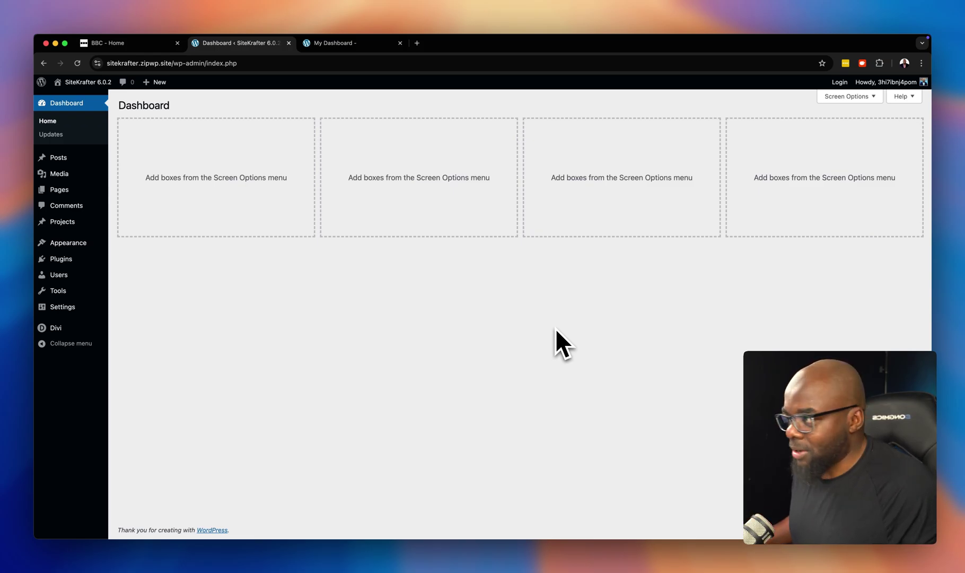
{"action": "left_click", "coordinate": [132, 44]}
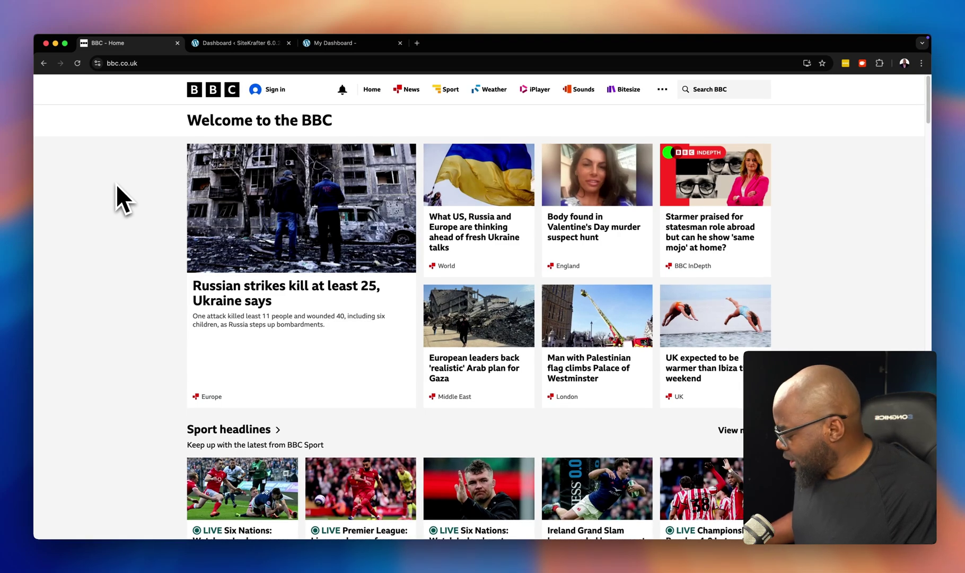
{"action": "key", "text": "Tab"}
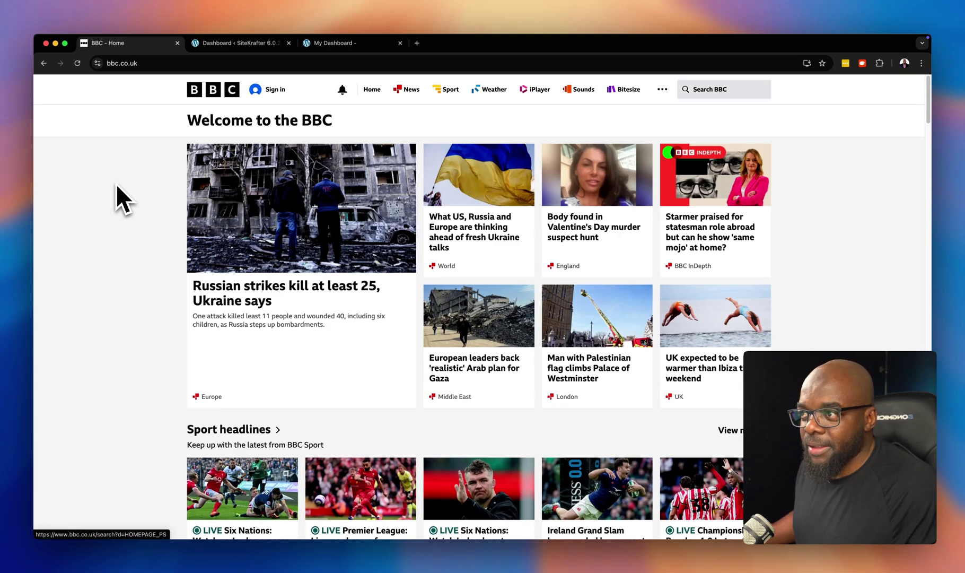
{"action": "key", "text": "Tab"}
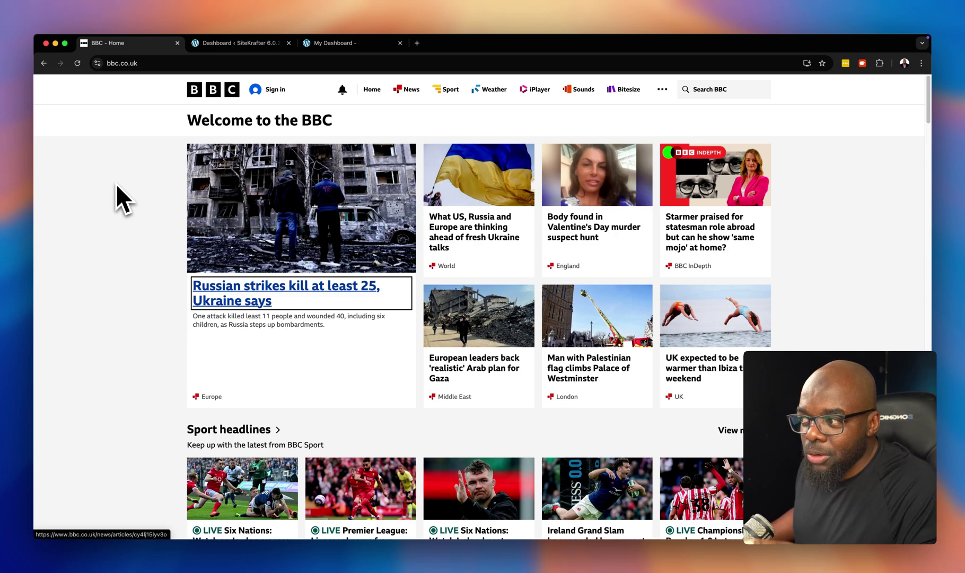
{"action": "key", "text": "Tab"}
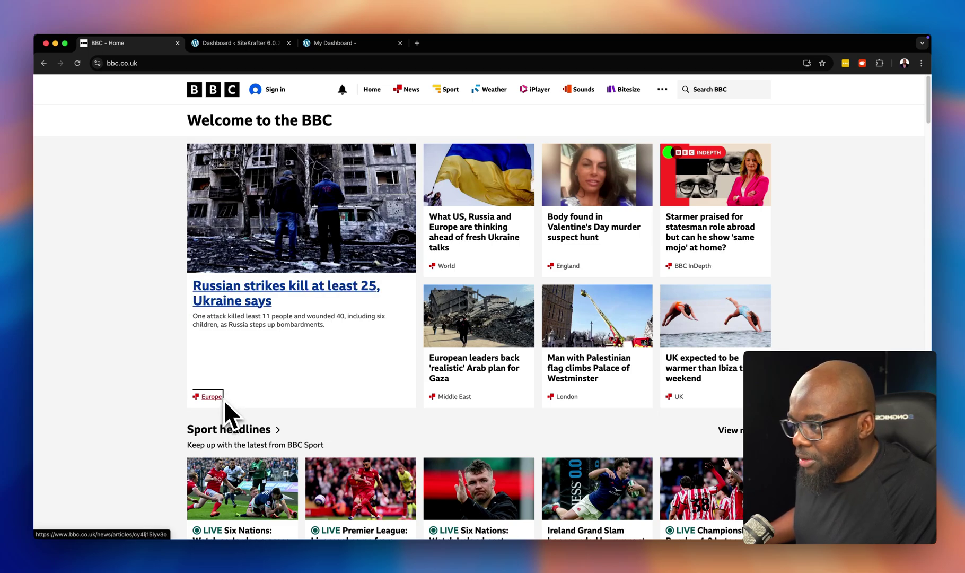
{"action": "key", "text": "Tab"}
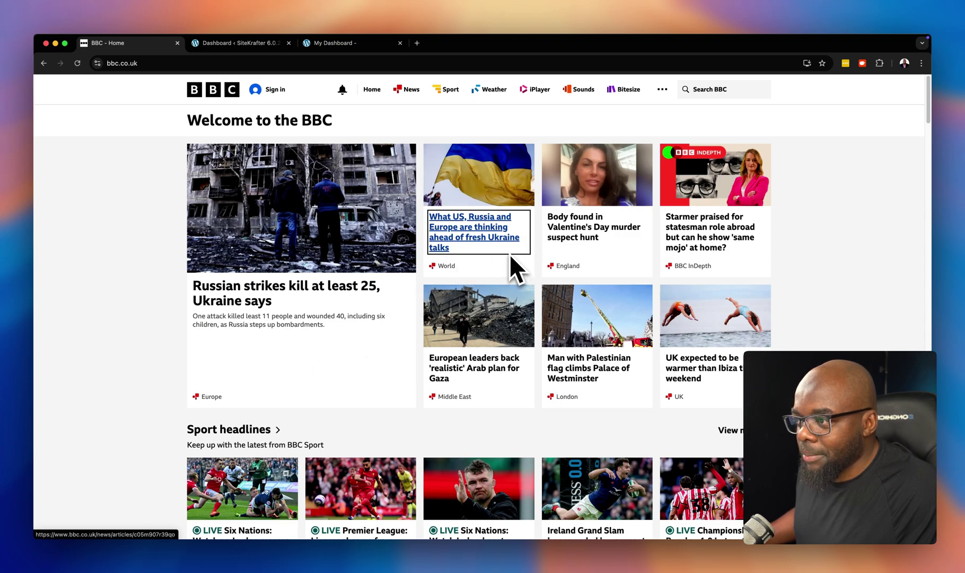
{"action": "key", "text": "Tab"}
{"action": "key", "text": "Tab"}
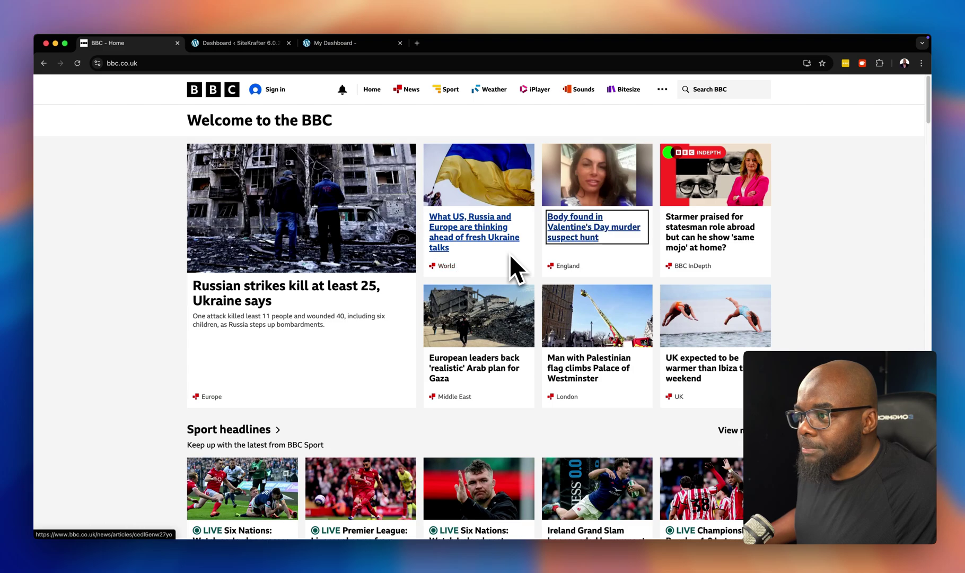
{"action": "key", "text": "Tab"}
{"action": "key", "text": "Tab"}
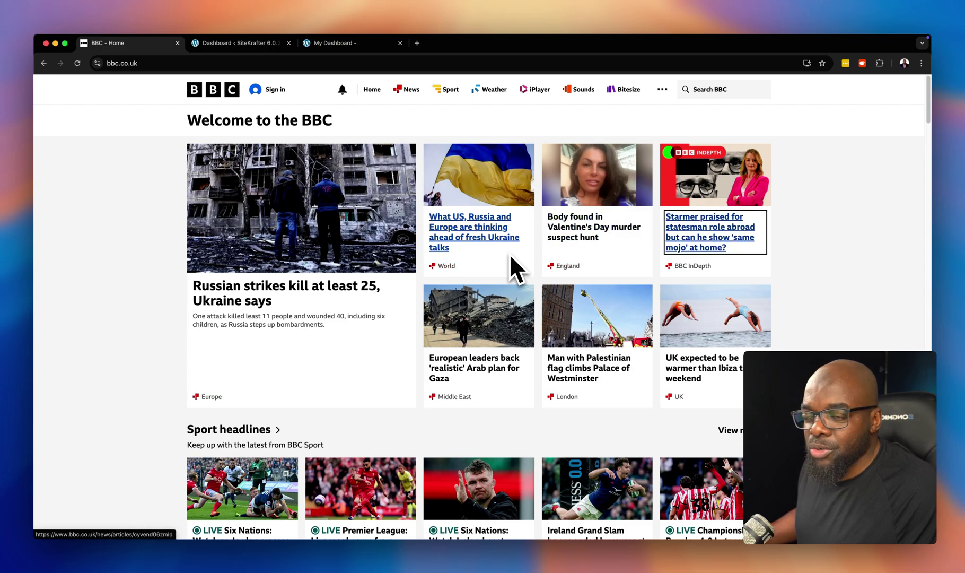
{"action": "key", "text": "shift+Tab"}
{"action": "key", "text": "shift+Tab"}
{"action": "key", "text": "shift+Tab"}
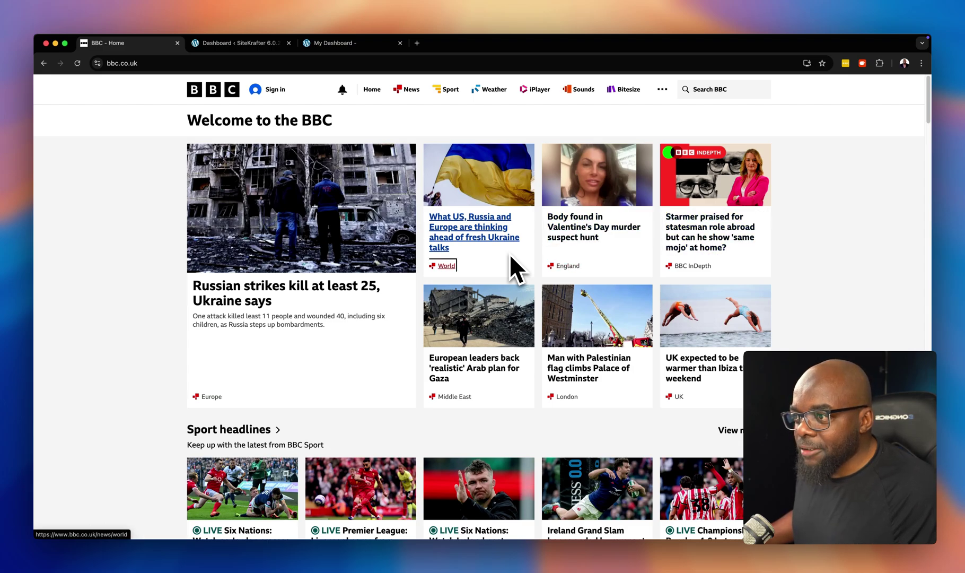
{"action": "key", "text": "shift+Tab"}
{"action": "key", "text": "shift+Tab"}
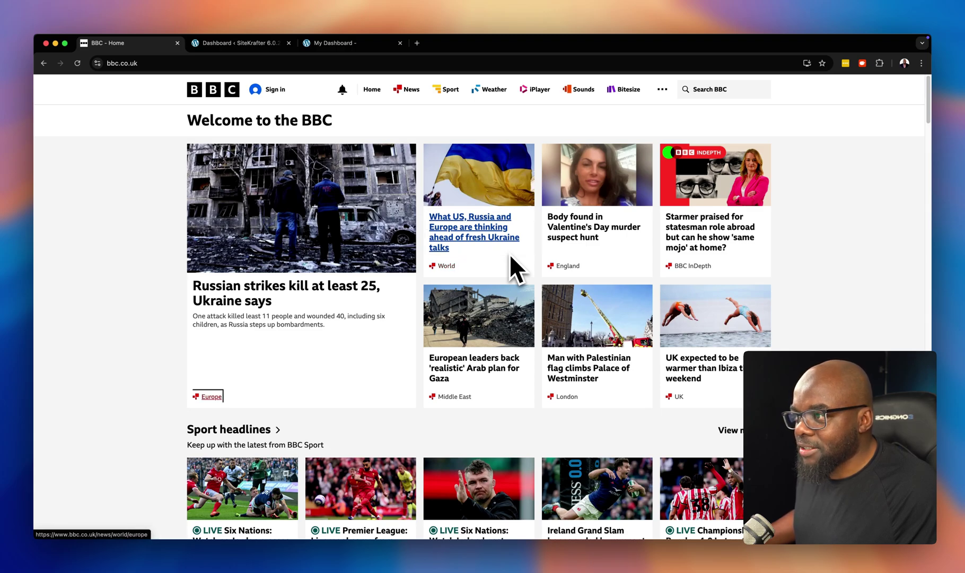
{"action": "key", "text": "shift+Tab"}
{"action": "key", "text": "shift+Tab"}
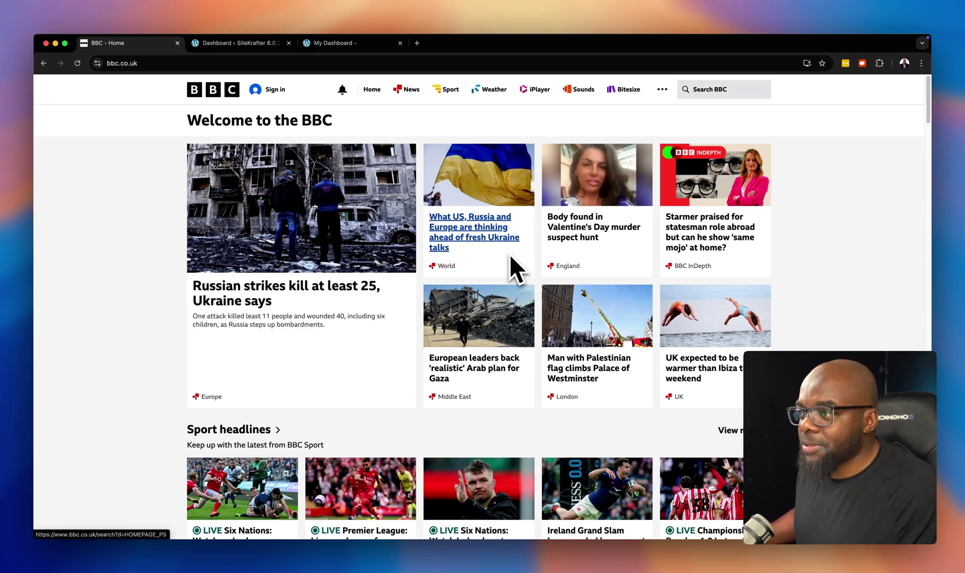
{"action": "key", "text": "shift+Tab"}
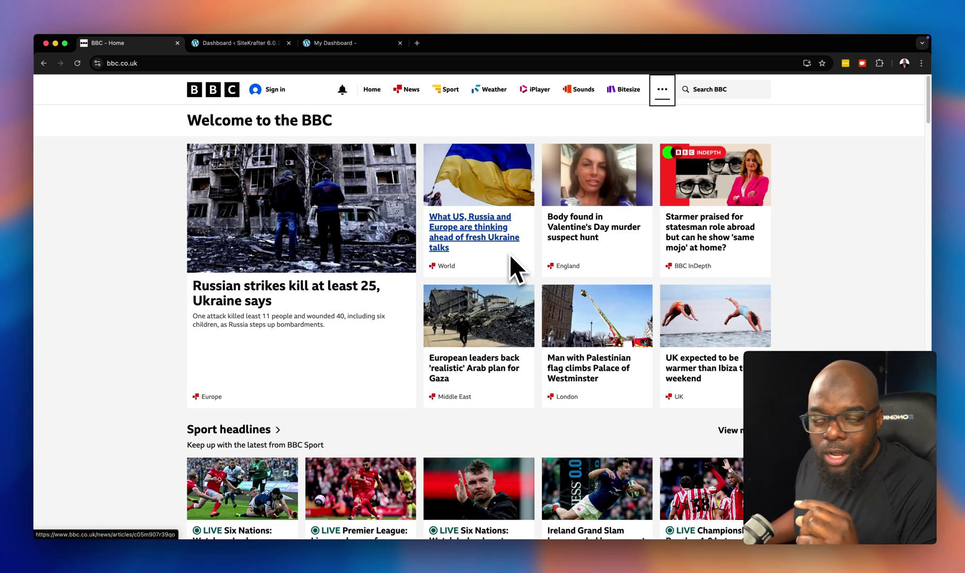
{"action": "key", "text": "shift+Tab"}
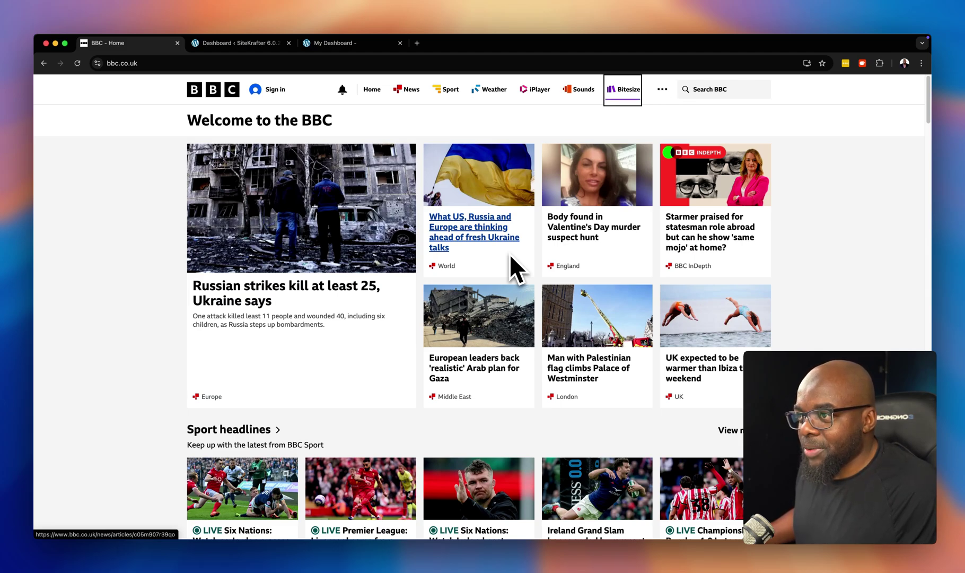
{"action": "key", "text": "shift+Tab"}
{"action": "key", "text": "shift+Tab"}
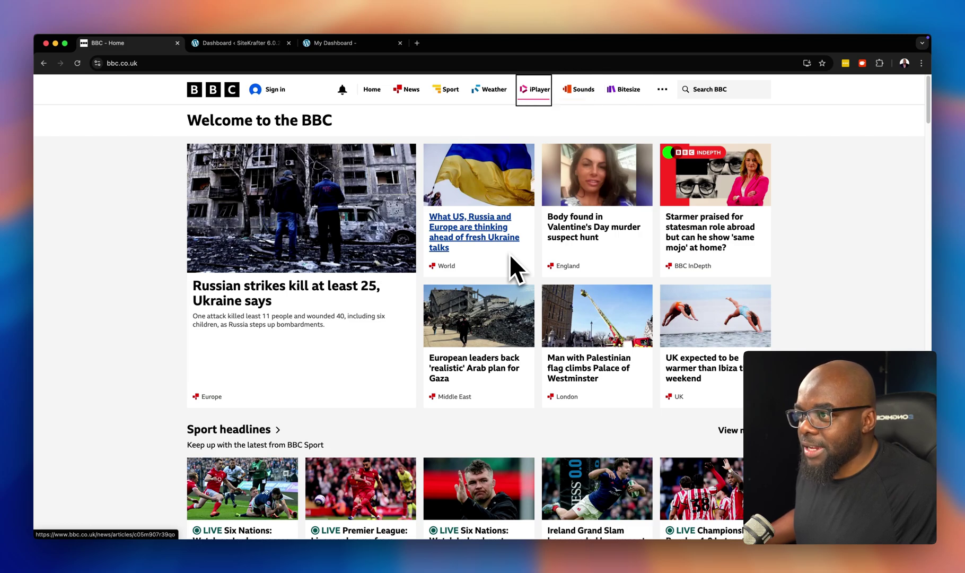
{"action": "key", "text": "shift+Tab"}
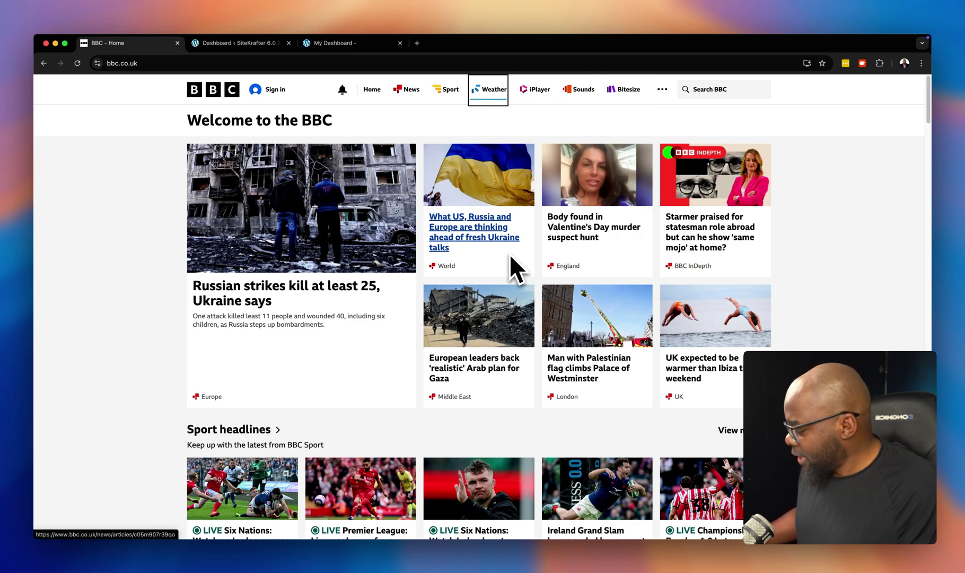
{"action": "key", "text": "Tab"}
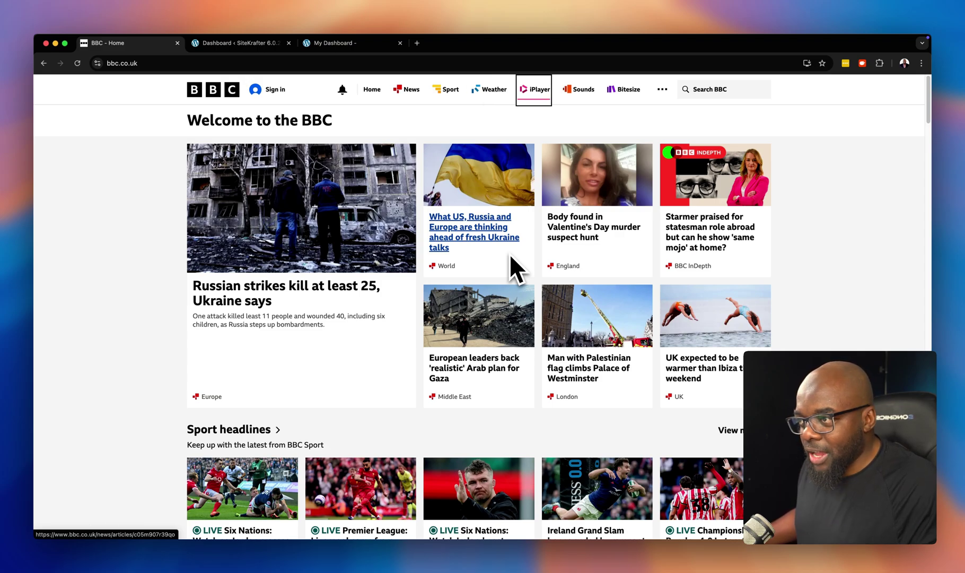
{"action": "key", "text": "shift+Tab"}
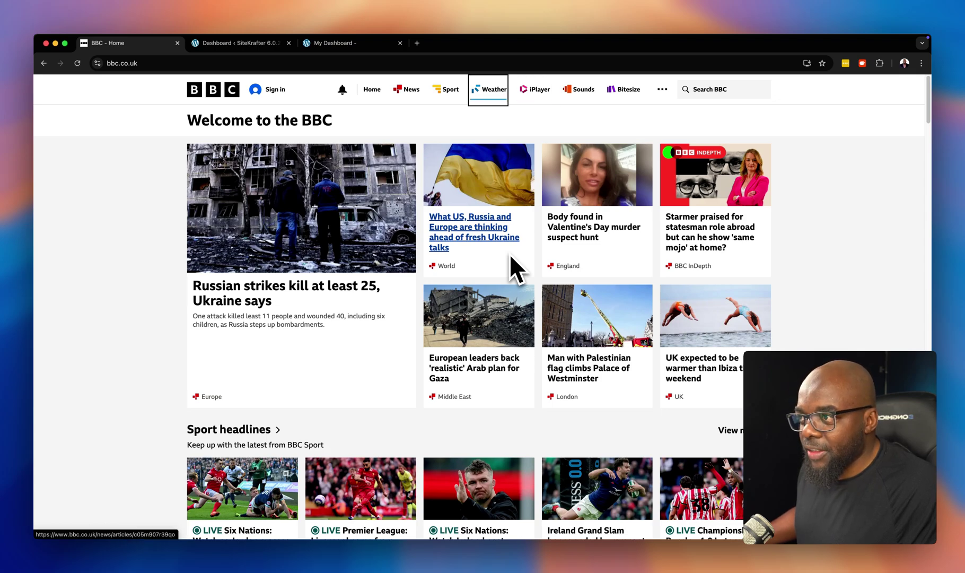
{"action": "key", "text": "Tab"}
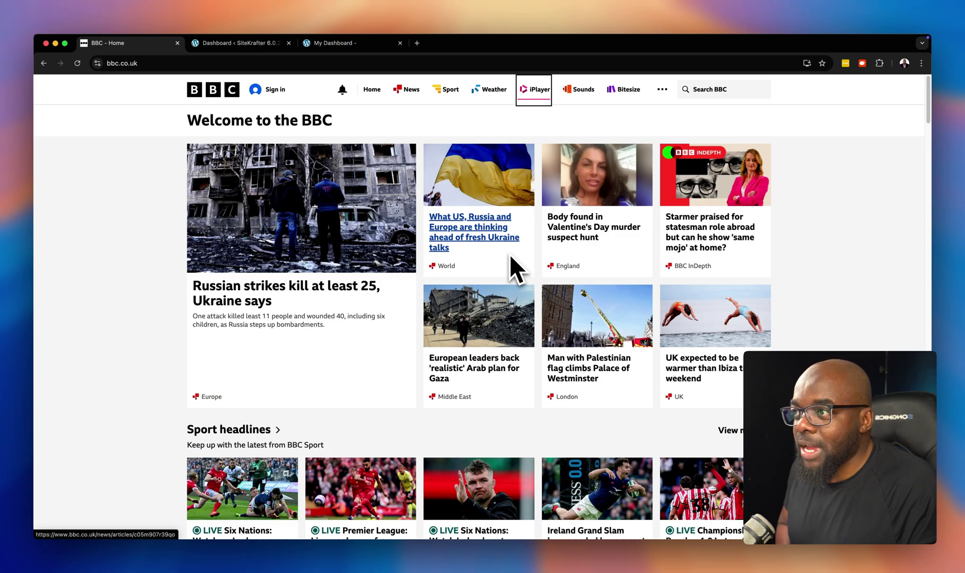
Open BBC iPlayer, featuring the live Six Nations Scotland v Wales match.
{"action": "scroll", "coordinate": [510, 253], "scroll_direction": "down", "scroll_amount": 3}
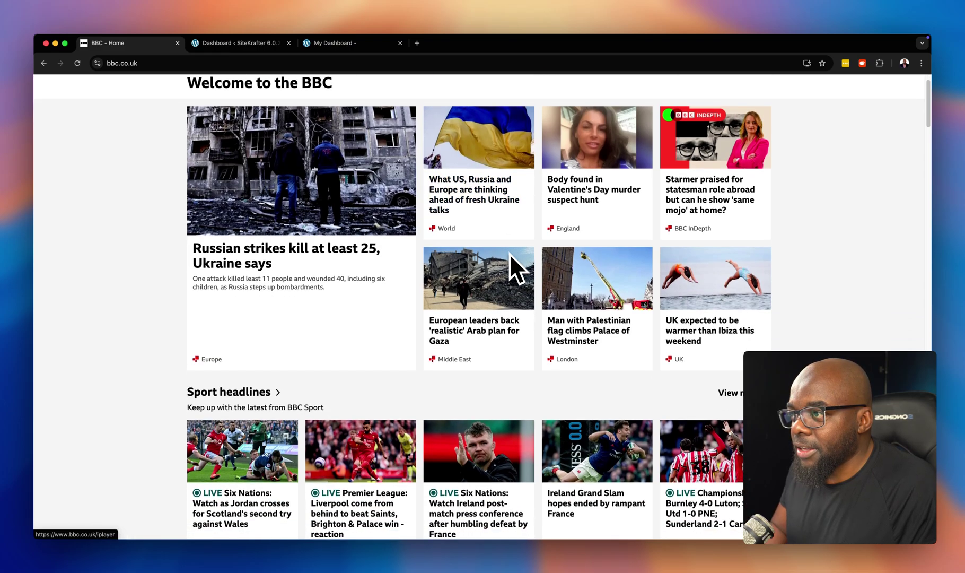
{"action": "scroll", "coordinate": [509, 254], "scroll_direction": "down", "scroll_amount": 5}
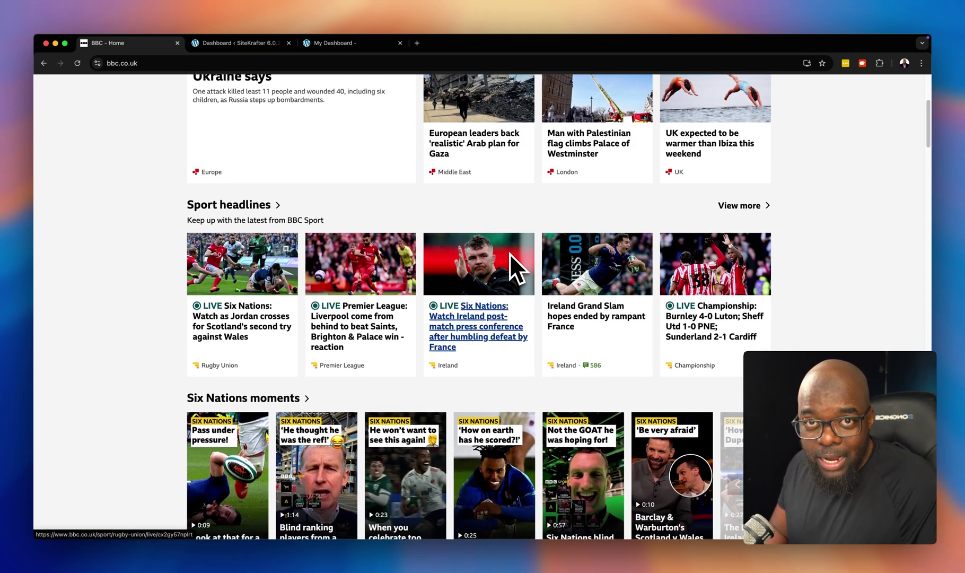
{"action": "scroll", "coordinate": [510, 254], "scroll_direction": "up", "scroll_amount": 6}
{"action": "scroll", "coordinate": [510, 254], "scroll_direction": "up", "scroll_amount": 2}
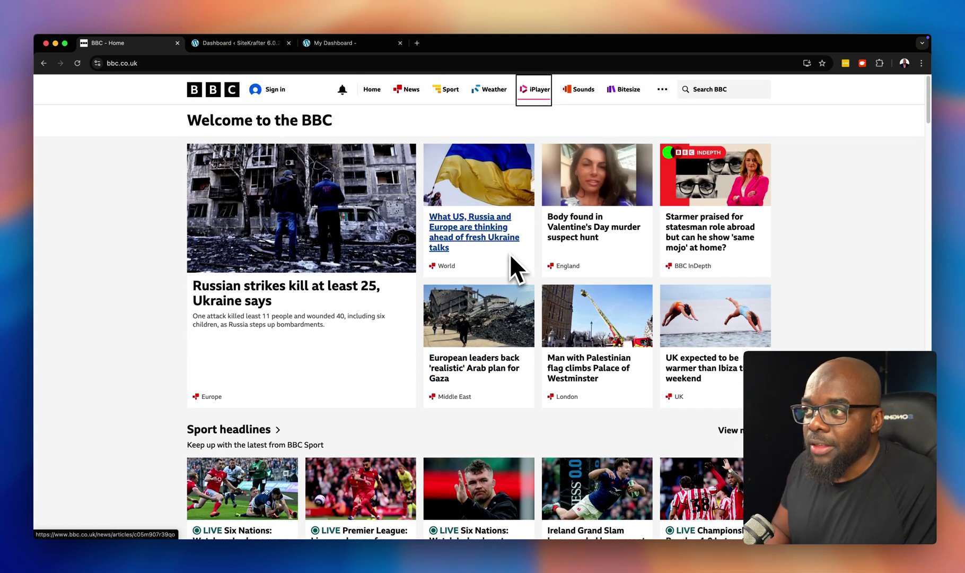
{"action": "key", "text": "Return"}
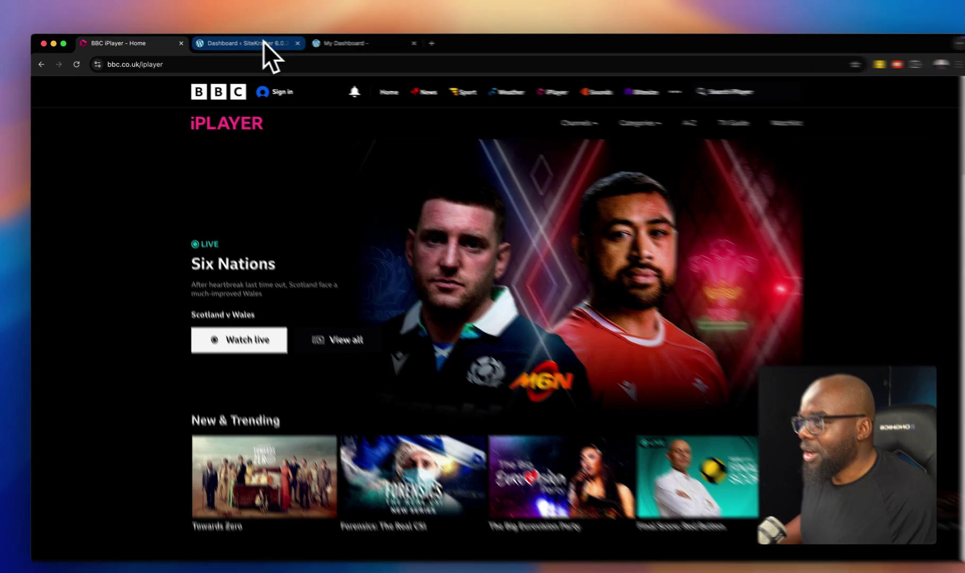
Go from the WordPress dashboard via Appearance > Themes > Add New Theme to the Upload Theme form.
{"action": "left_click", "coordinate": [264, 43]}
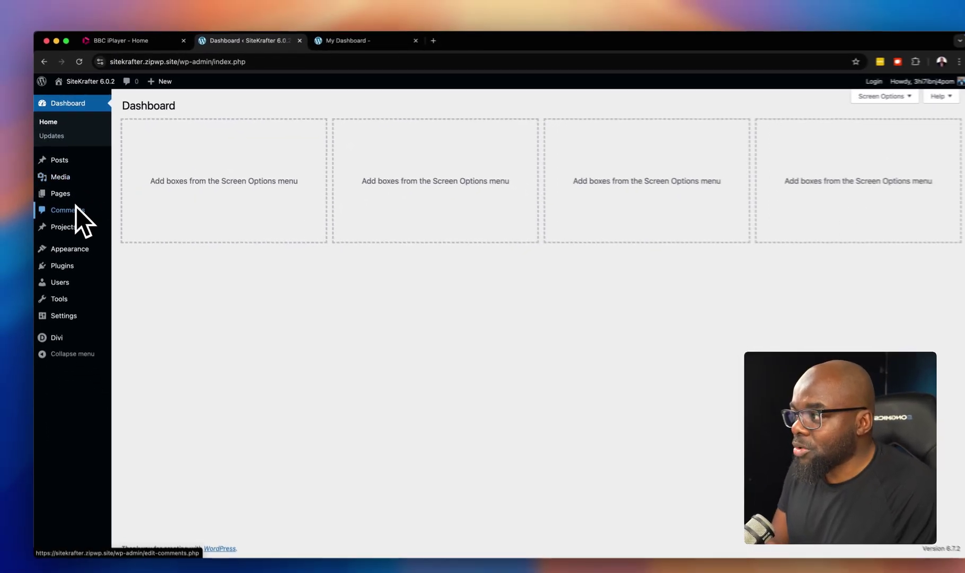
{"action": "mouse_move", "coordinate": [90, 243]}
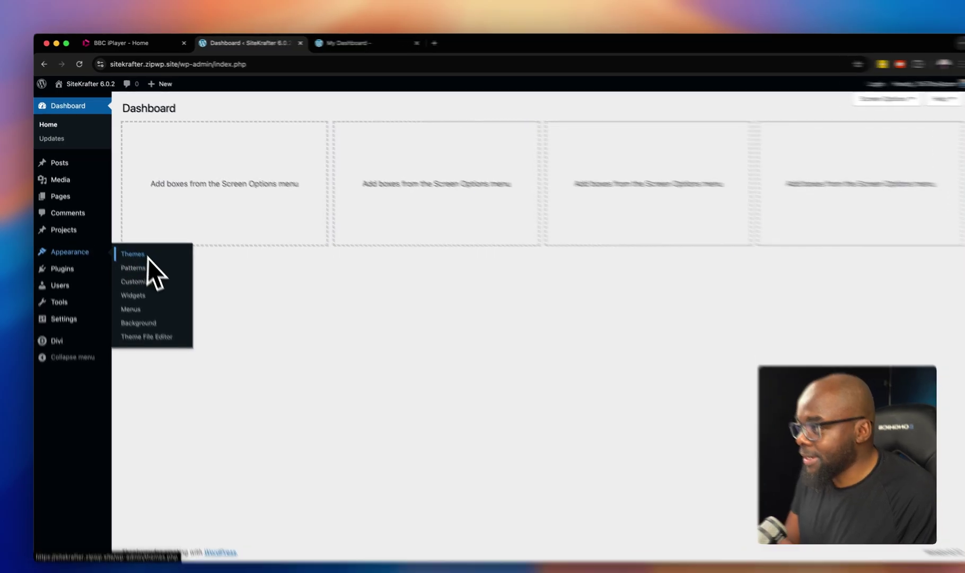
{"action": "left_click", "coordinate": [148, 256]}
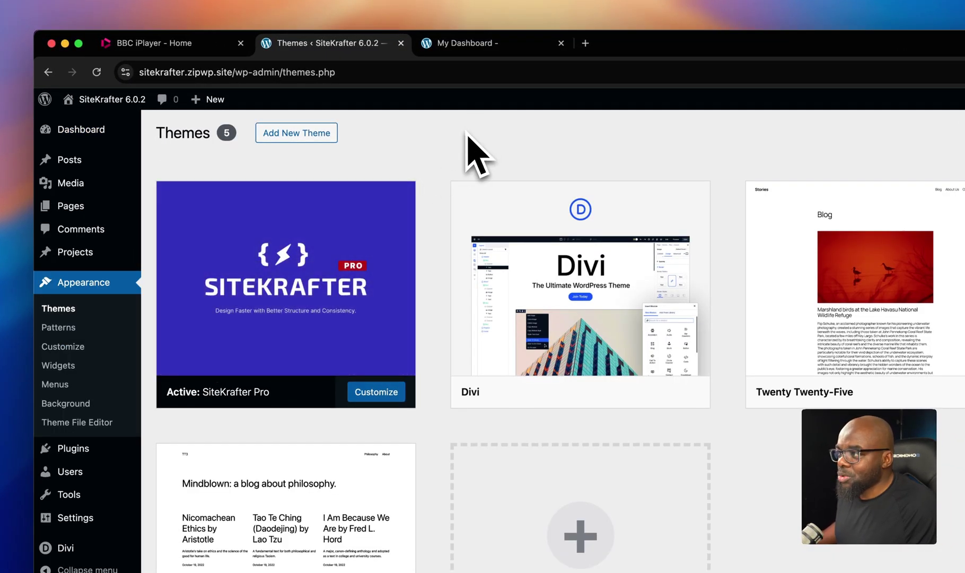
{"action": "left_click", "coordinate": [321, 140]}
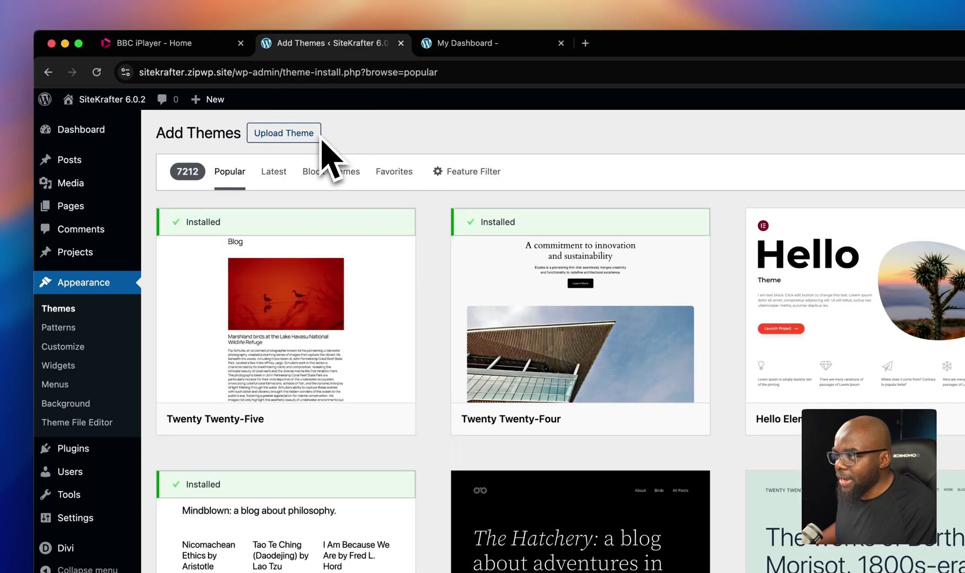
{"action": "left_click", "coordinate": [309, 139]}
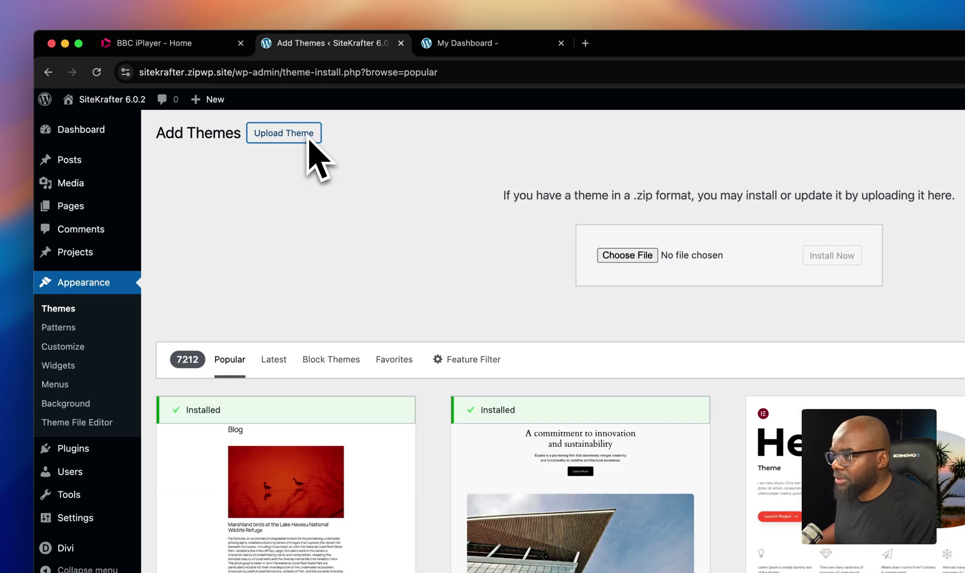
Attach sitekrafter-pro-6.0.2.zip from the Desktop to the theme upload field.
{"action": "key", "text": "super+Tab"}
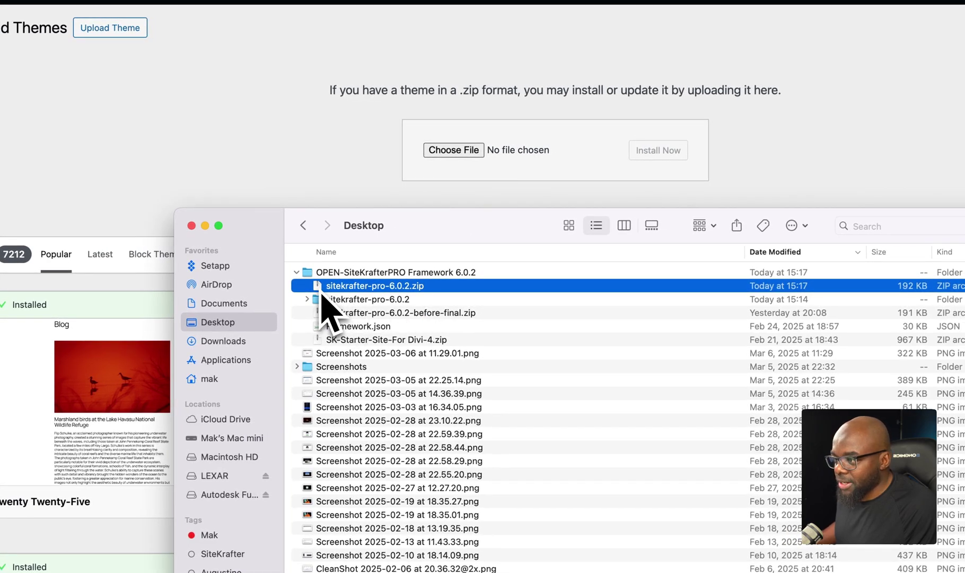
{"action": "left_click_drag", "start_coordinate": [322, 295], "coordinate": [560, 153]}
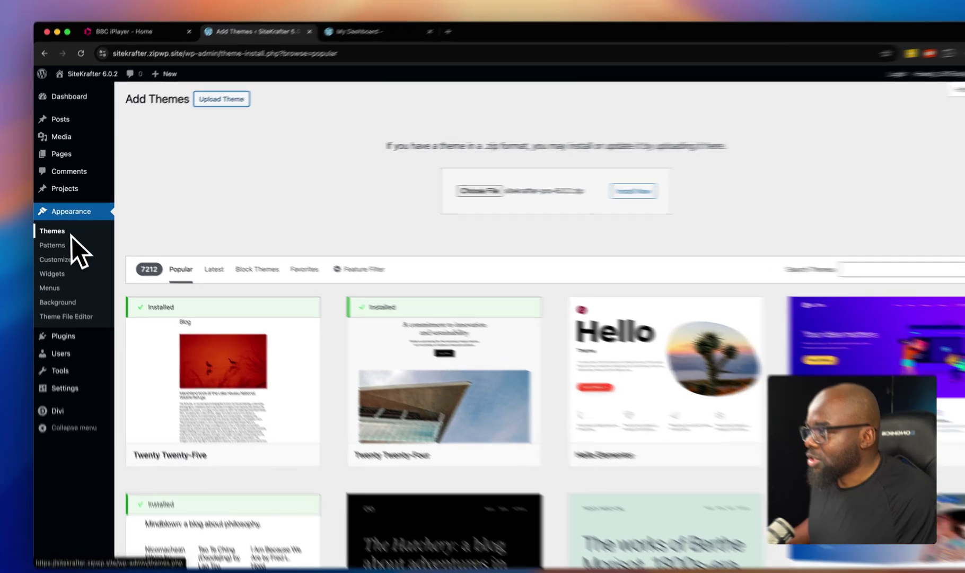
View the Theme Details of the active SiteKrafter Pro 6.0.2 child theme, then close them.
{"action": "left_click", "coordinate": [62, 231]}
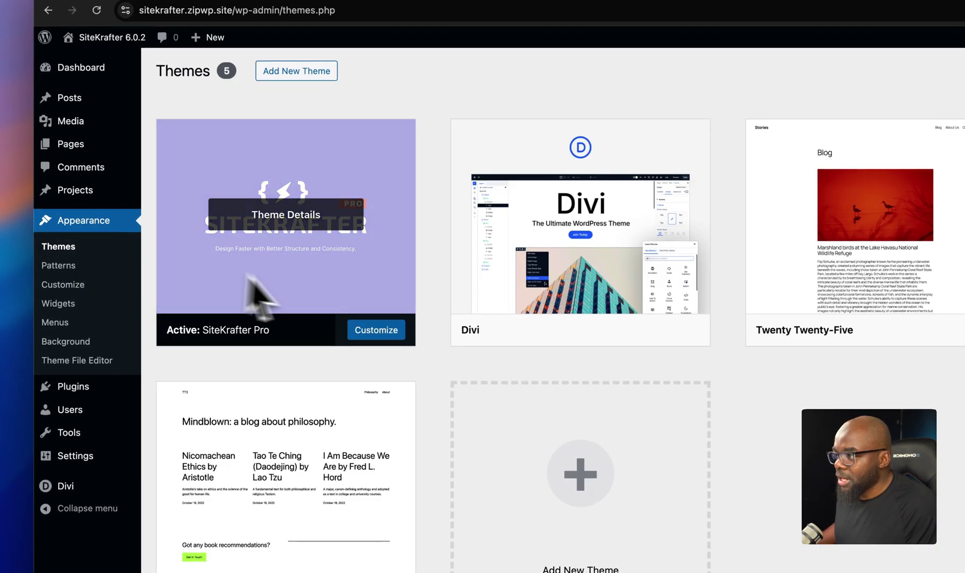
{"action": "left_click", "coordinate": [285, 271]}
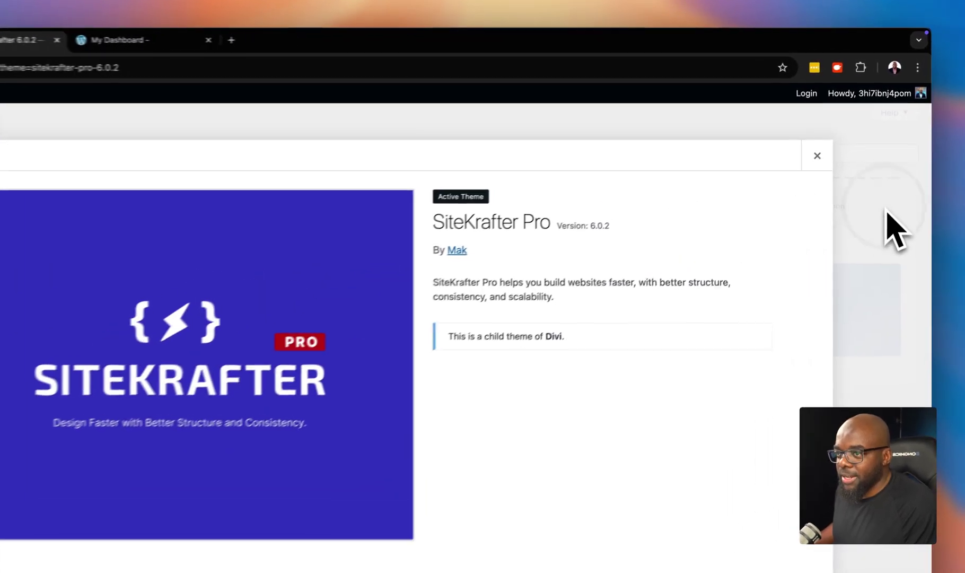
{"action": "left_click", "coordinate": [897, 182]}
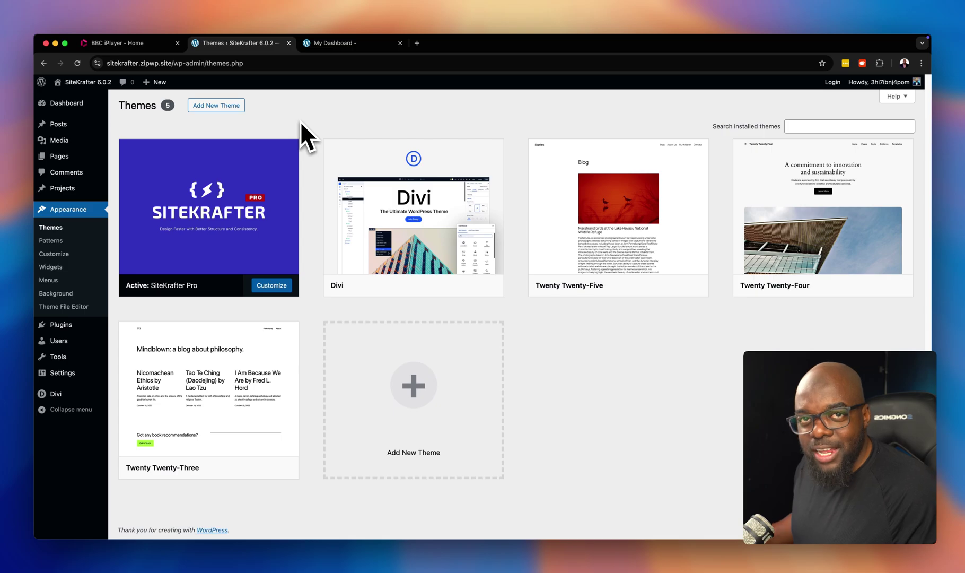
Open the live SiteKrafter site in a new tab via the admin bar's Visit Site.
{"action": "mouse_move", "coordinate": [88, 84]}
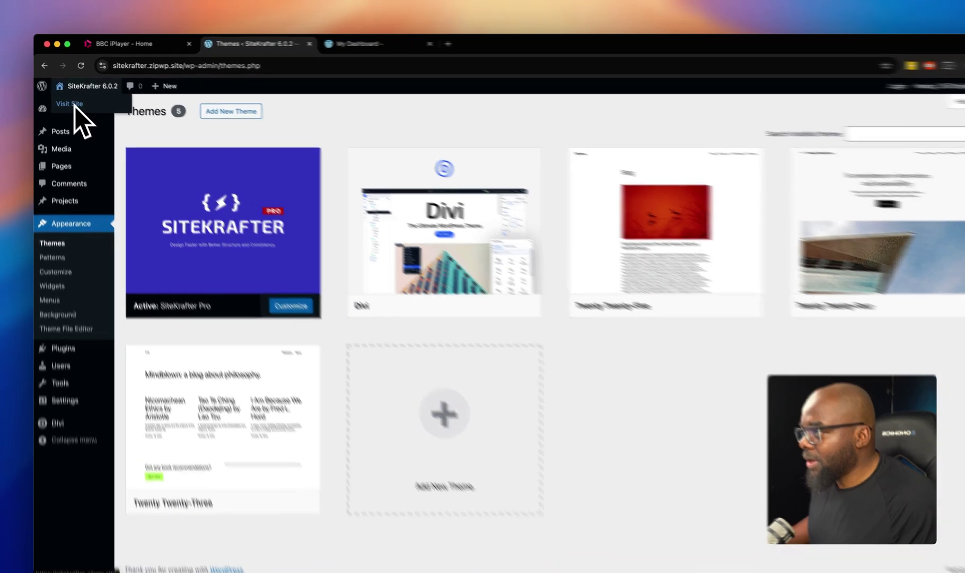
{"action": "left_click", "coordinate": [71, 99], "text": "super"}
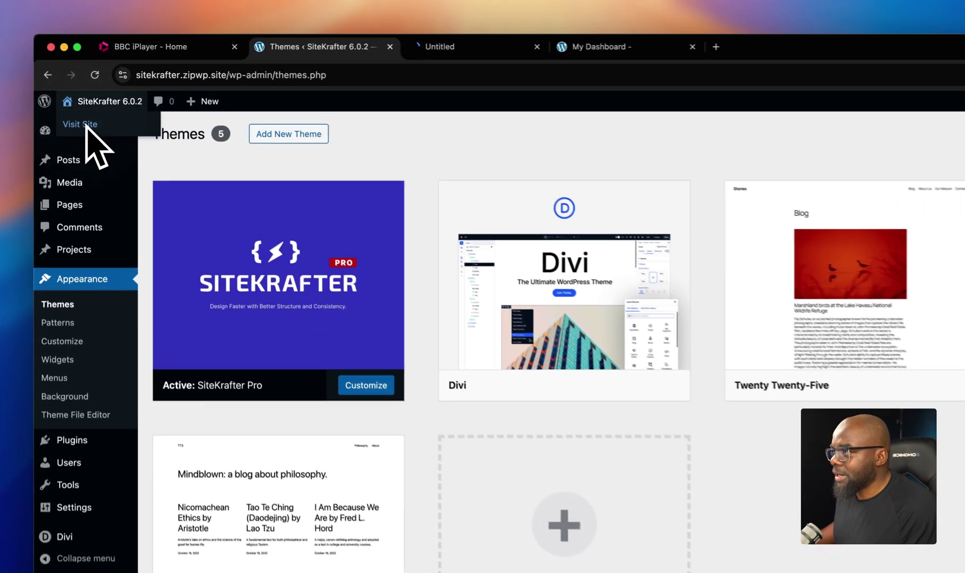
{"action": "left_click", "coordinate": [444, 48]}
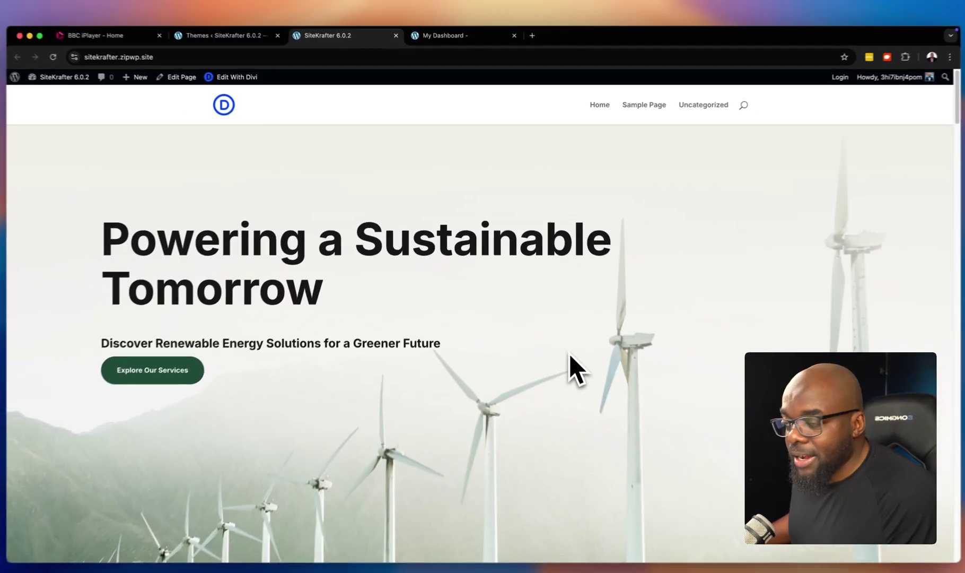
{"action": "scroll", "coordinate": [606, 422], "scroll_direction": "down", "scroll_amount": 10}
{"action": "scroll", "coordinate": [563, 344], "scroll_direction": "down", "scroll_amount": 15}
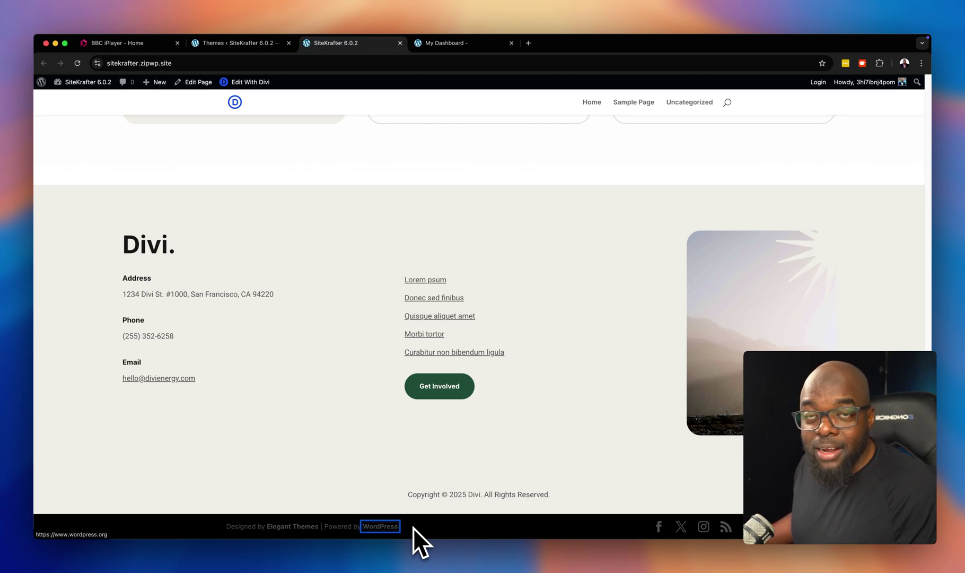
Select the site address, then move keyboard focus through the toolbar and menu links to Explore Our Services.
{"action": "key", "text": "super+l"}
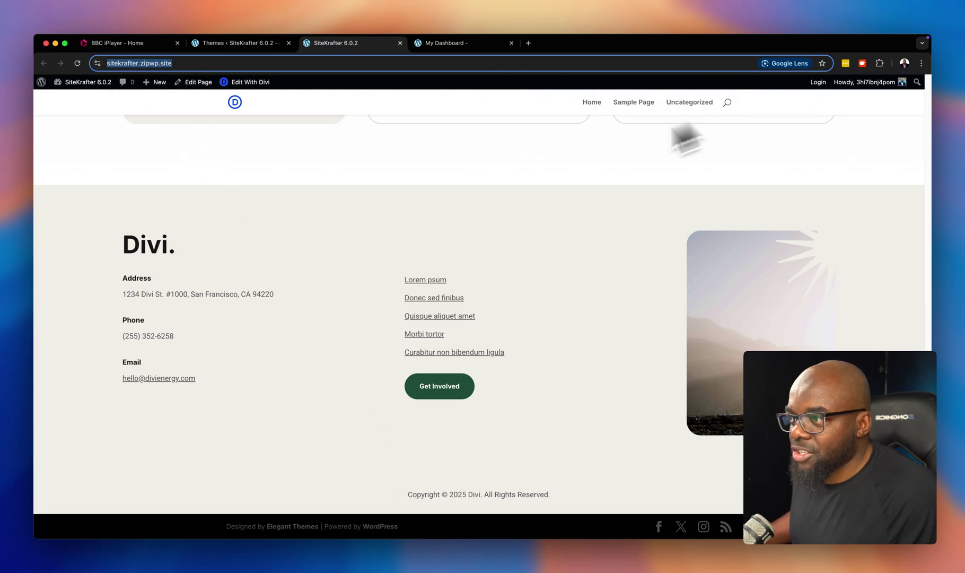
{"action": "left_click", "coordinate": [530, 180]}
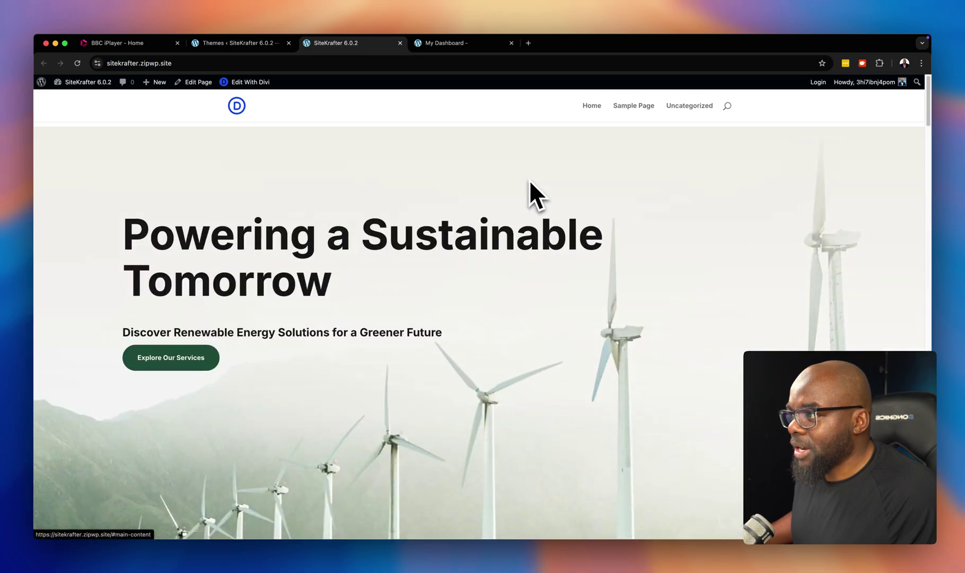
{"action": "key", "text": "Tab"}
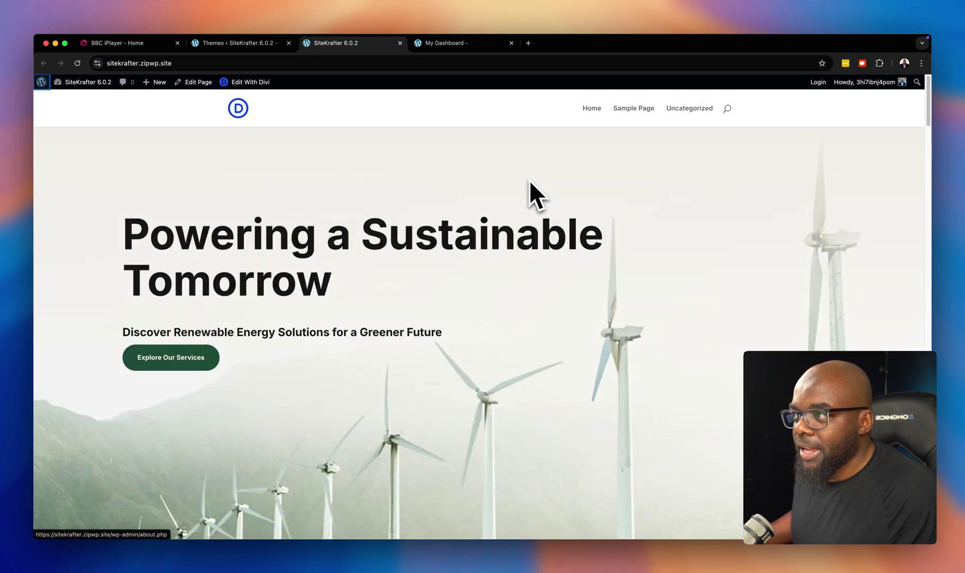
{"action": "key", "text": "Tab"}
{"action": "key", "text": "Tab"}
{"action": "key", "text": "Tab"}
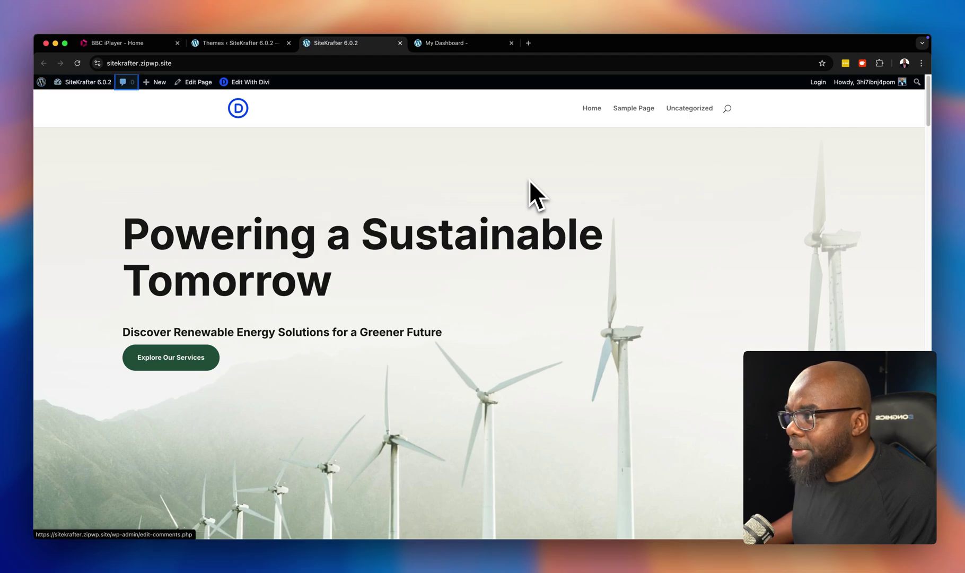
{"action": "key", "text": "Tab"}
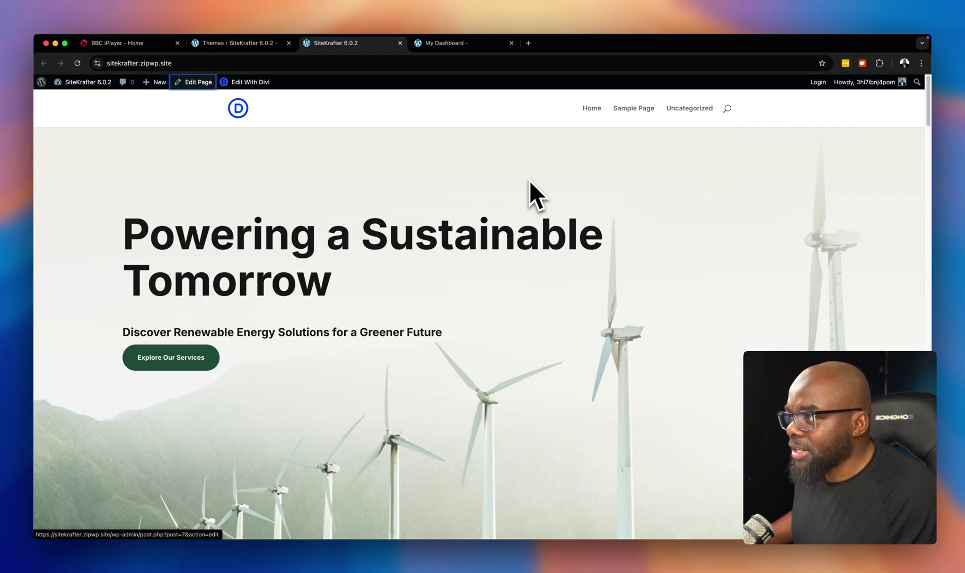
{"action": "key", "text": "Tab"}
{"action": "key", "text": "Tab"}
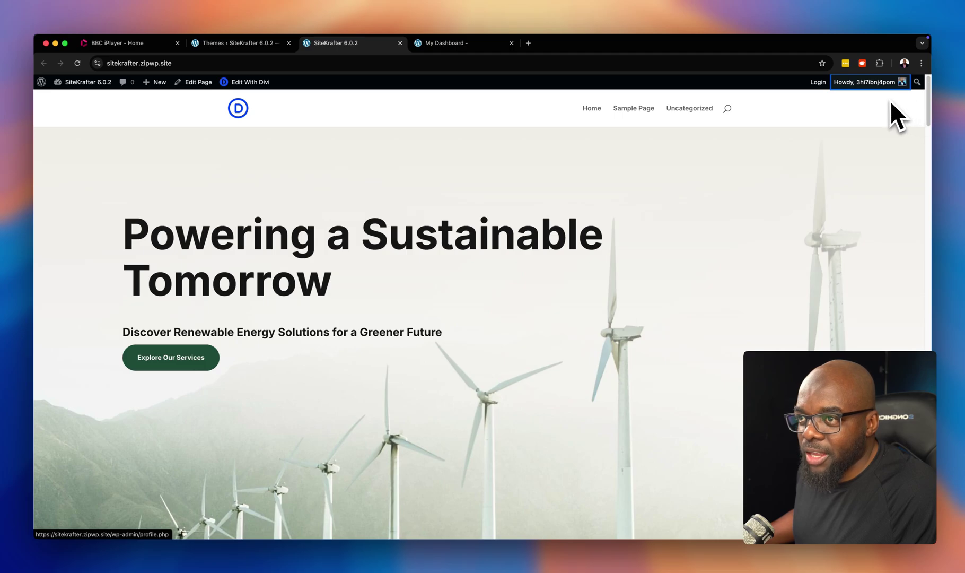
{"action": "key", "text": "Tab"}
{"action": "key", "text": "Tab"}
{"action": "key", "text": "Tab"}
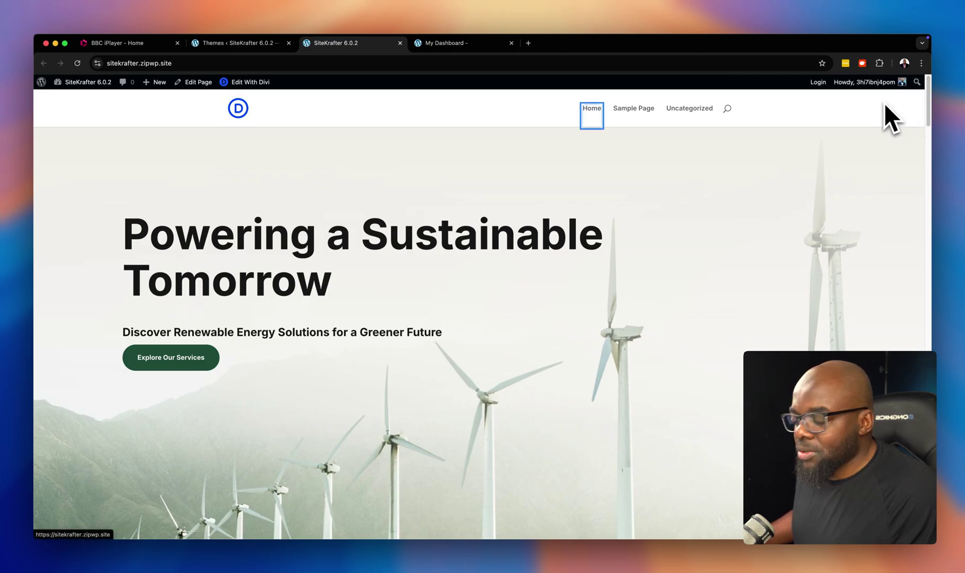
{"action": "key", "text": "Tab"}
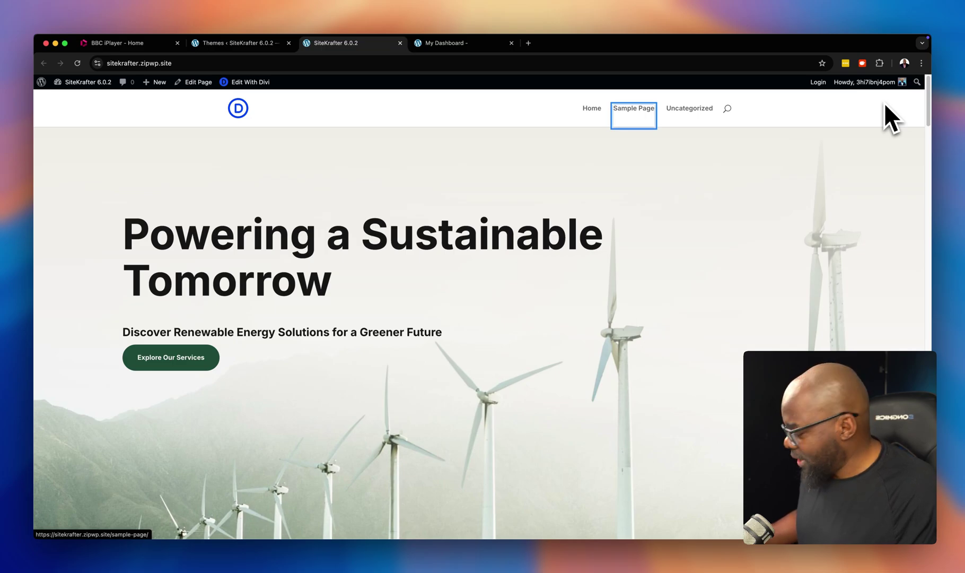
{"action": "key", "text": "Tab"}
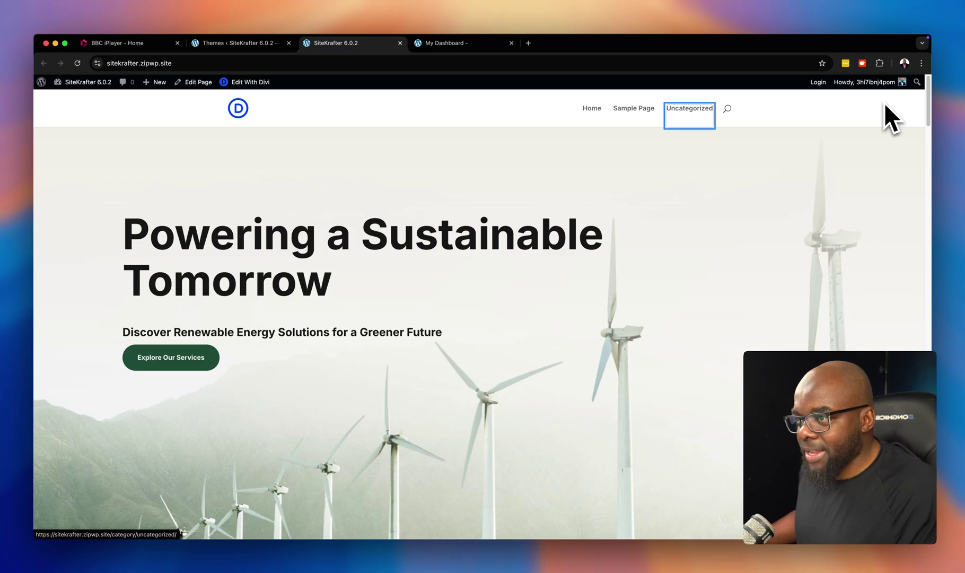
{"action": "key", "text": "shift+Tab"}
{"action": "key", "text": "shift+Tab"}
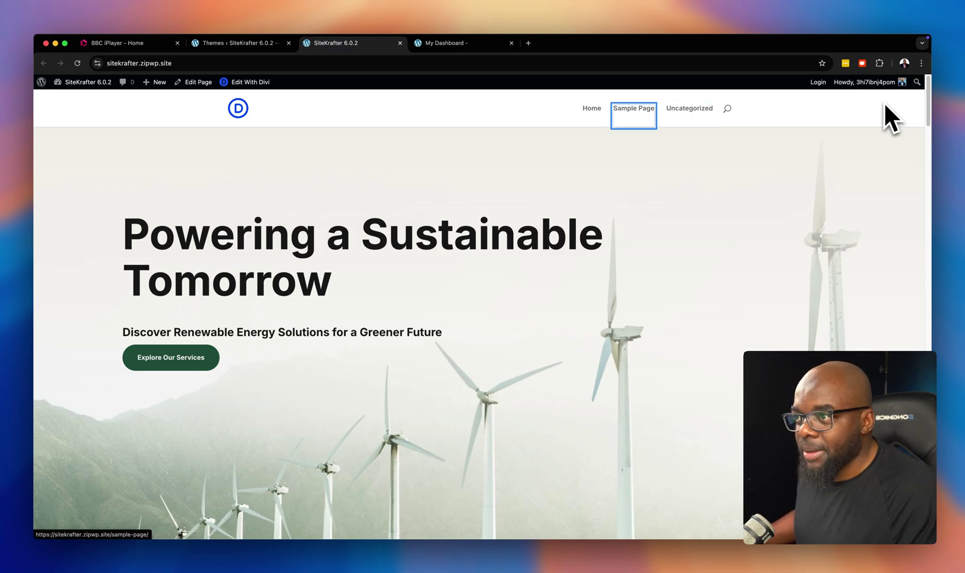
{"action": "key", "text": "Tab"}
{"action": "key", "text": "Tab"}
{"action": "key", "text": "Tab"}
{"action": "key", "text": "Tab"}
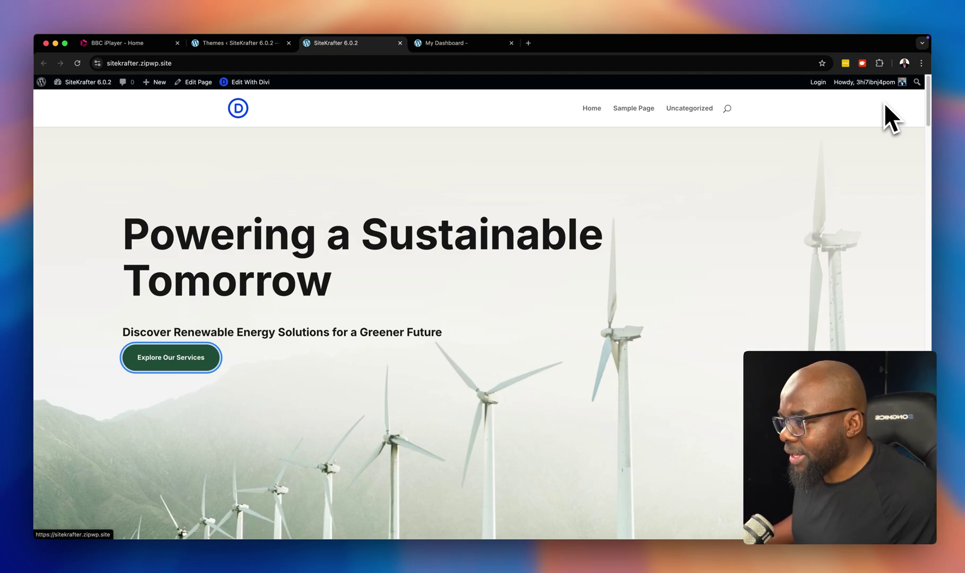
Scroll through the homepage sections from the wind-turbine hero toward the footer.
{"action": "scroll", "coordinate": [885, 105], "scroll_direction": "down", "scroll_amount": 10}
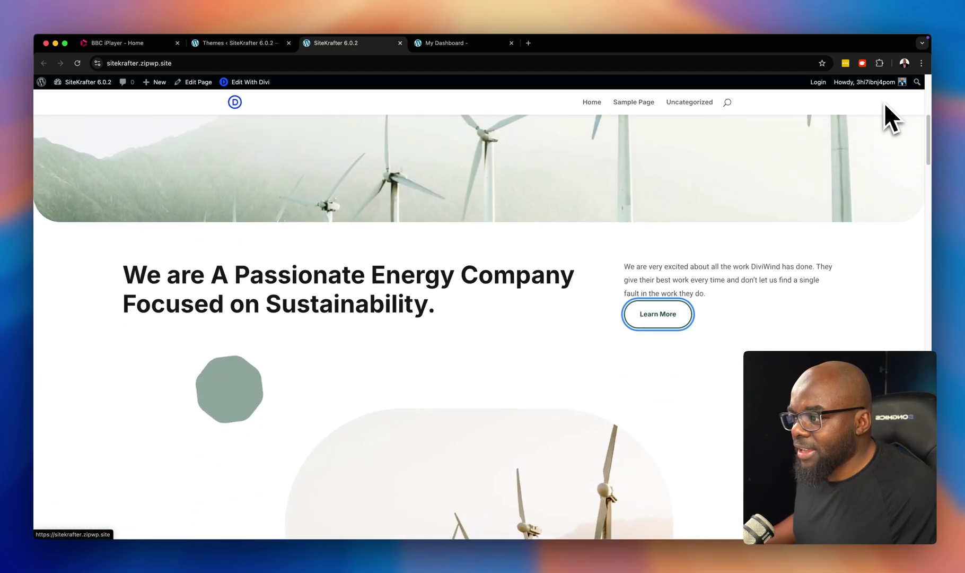
{"action": "scroll", "coordinate": [885, 104], "scroll_direction": "down", "scroll_amount": 10}
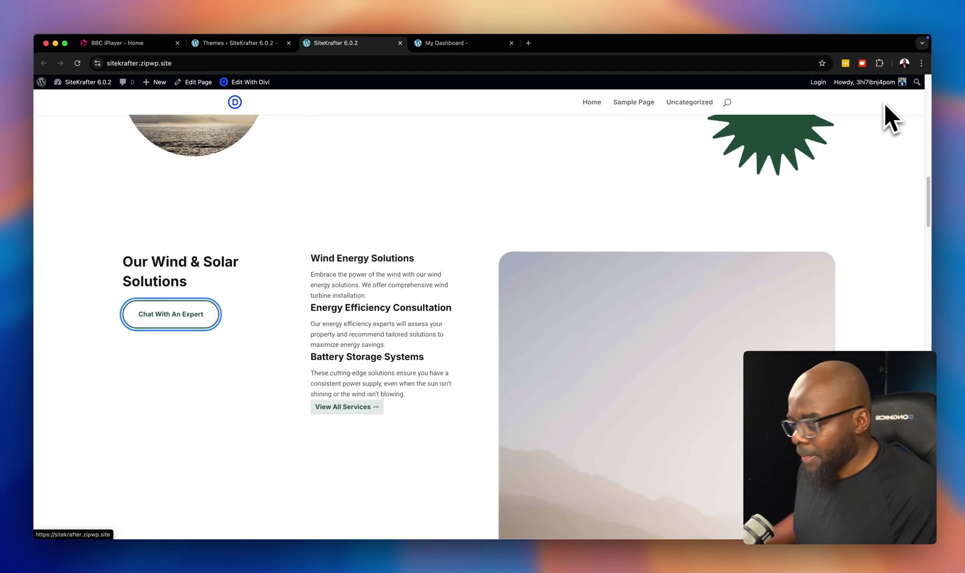
{"action": "scroll", "coordinate": [884, 105], "scroll_direction": "up", "scroll_amount": 3}
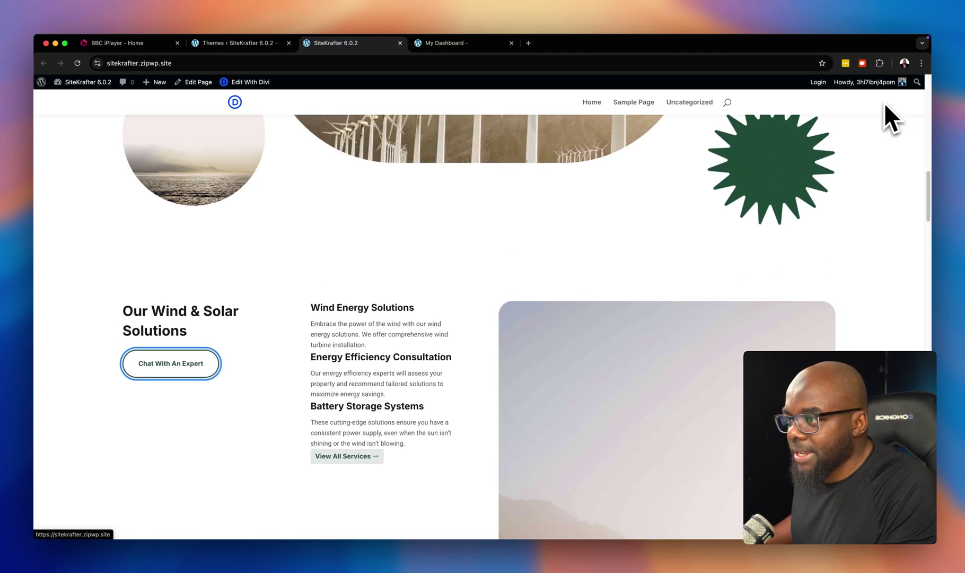
{"action": "scroll", "coordinate": [885, 105], "scroll_direction": "up", "scroll_amount": 10}
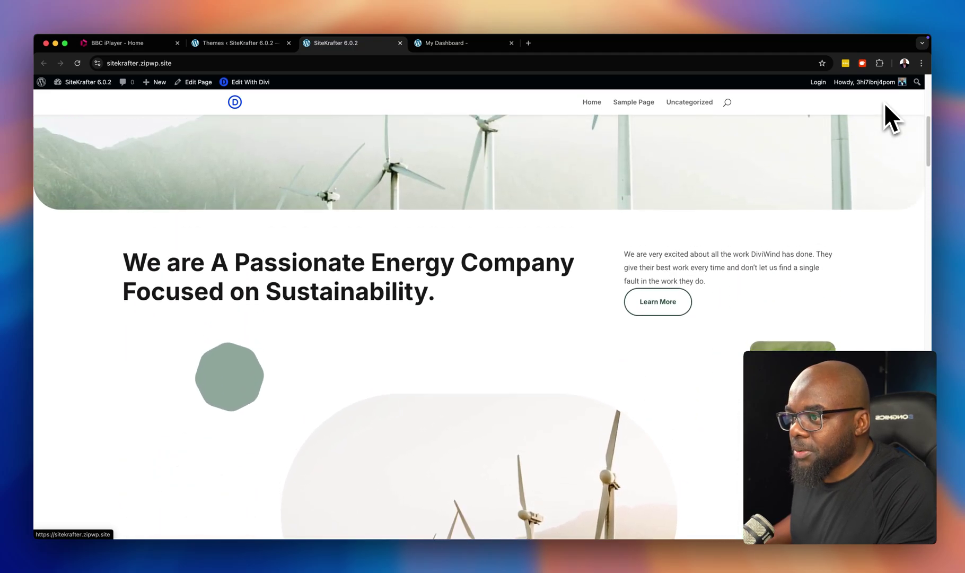
{"action": "scroll", "coordinate": [885, 104], "scroll_direction": "up", "scroll_amount": 8}
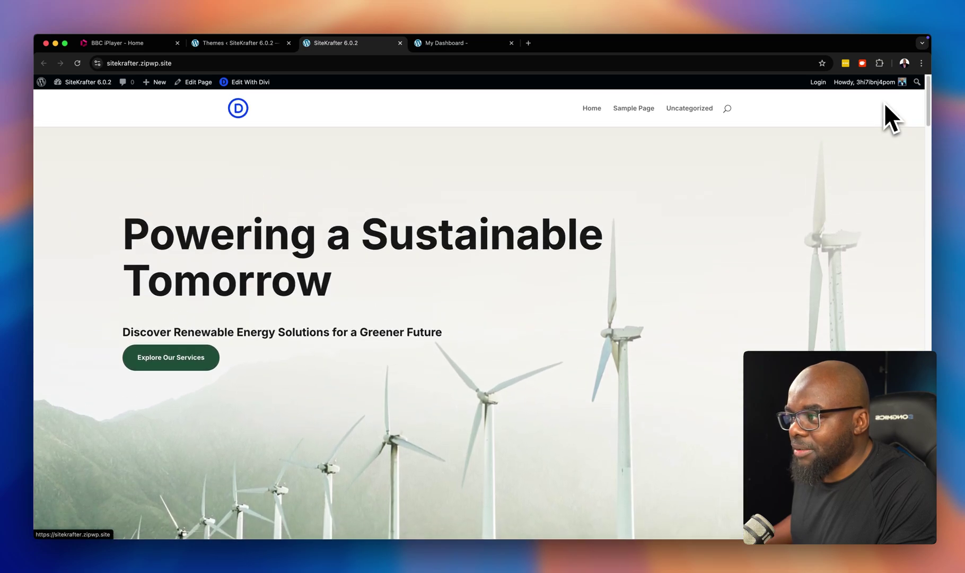
{"action": "scroll", "coordinate": [884, 103], "scroll_direction": "down", "scroll_amount": 1}
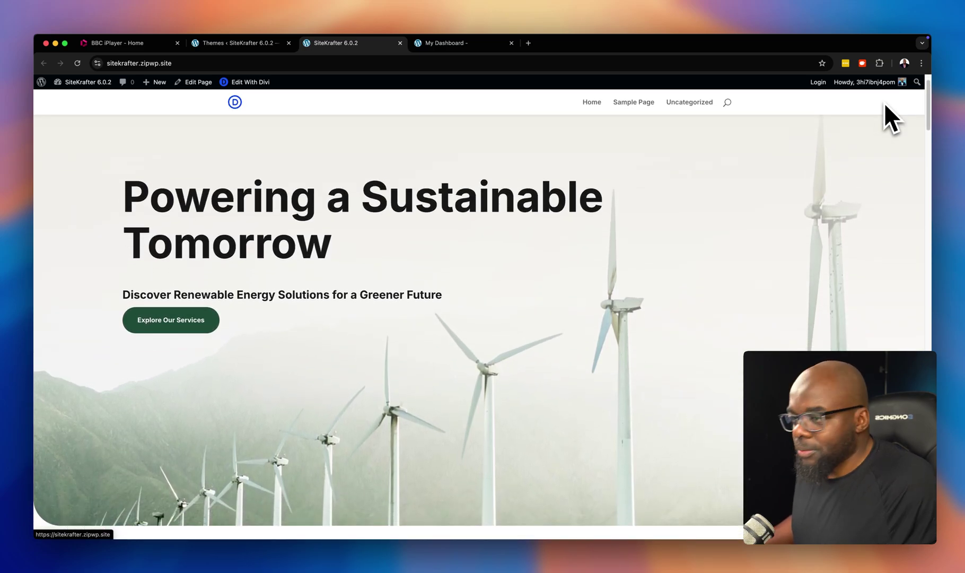
{"action": "scroll", "coordinate": [857, 121], "scroll_direction": "down", "scroll_amount": 3}
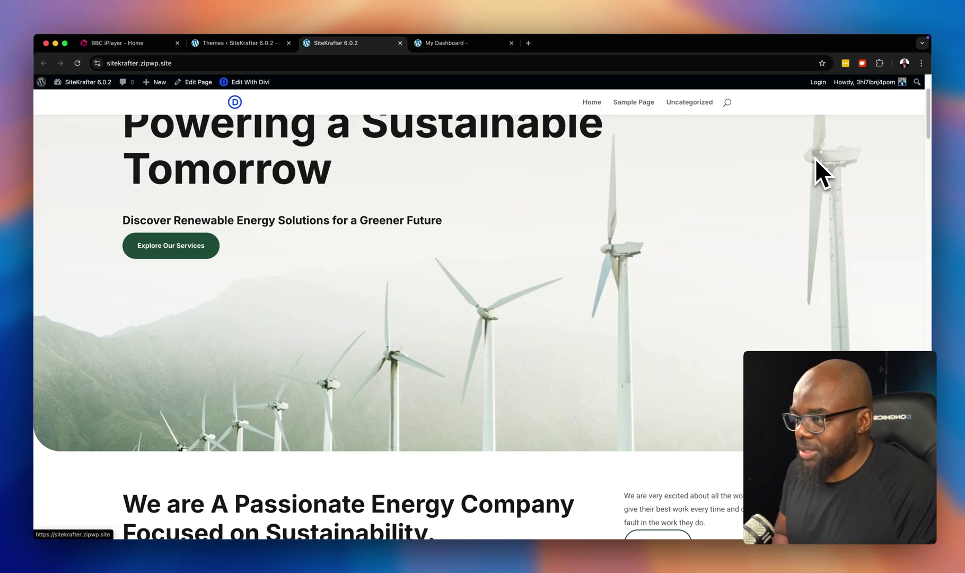
{"action": "scroll", "coordinate": [823, 178], "scroll_direction": "up", "scroll_amount": 3}
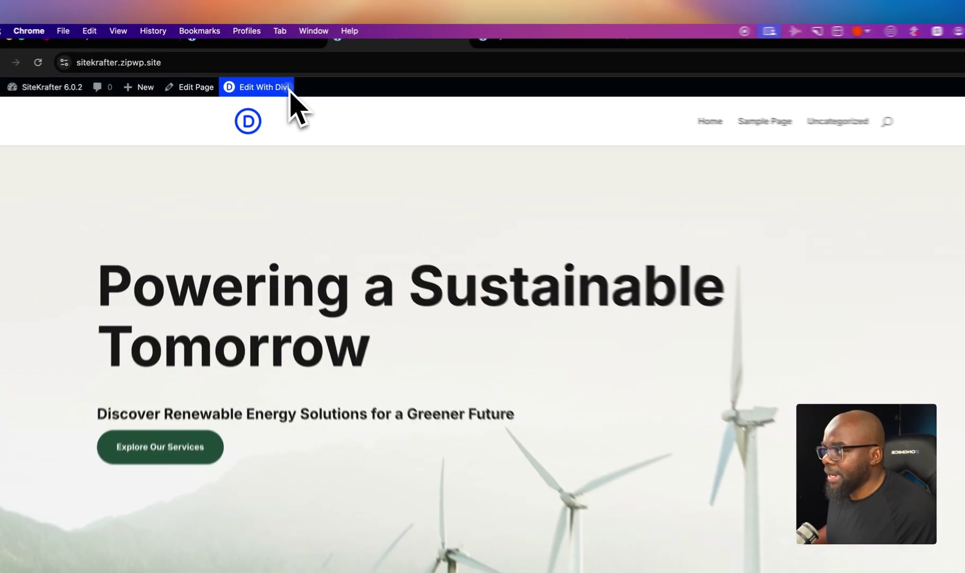
Open the home page in the Visual Builder and retype the Passionate Energy heading's CSS class from hover-glow toward hover-scale.
{"action": "left_click", "coordinate": [290, 90]}
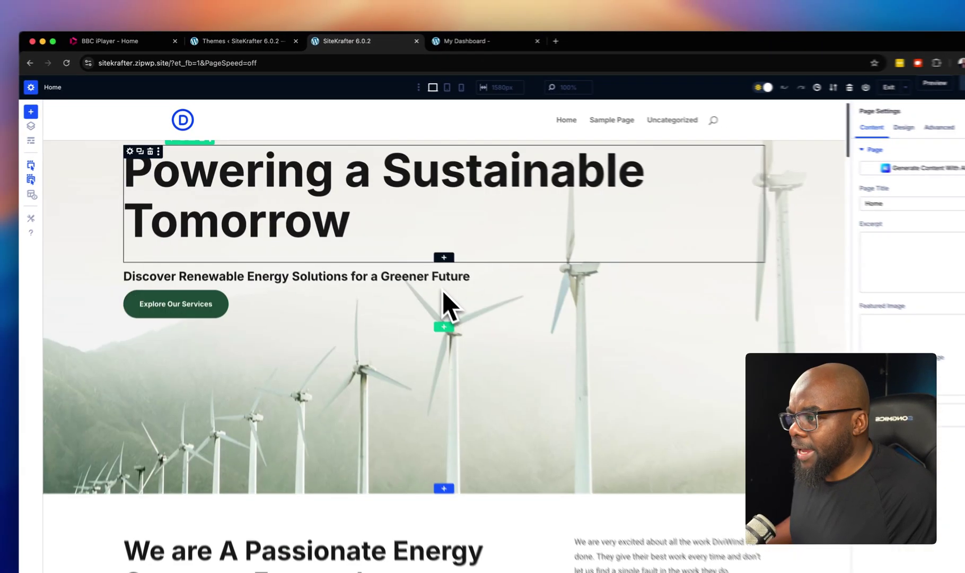
{"action": "scroll", "coordinate": [435, 295], "scroll_direction": "down", "scroll_amount": 5}
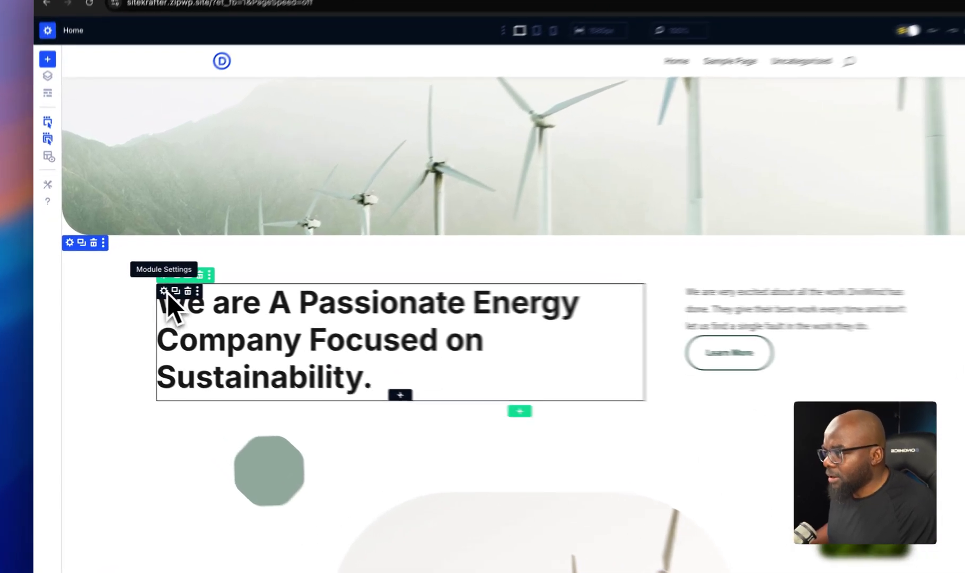
{"action": "left_click", "coordinate": [182, 292]}
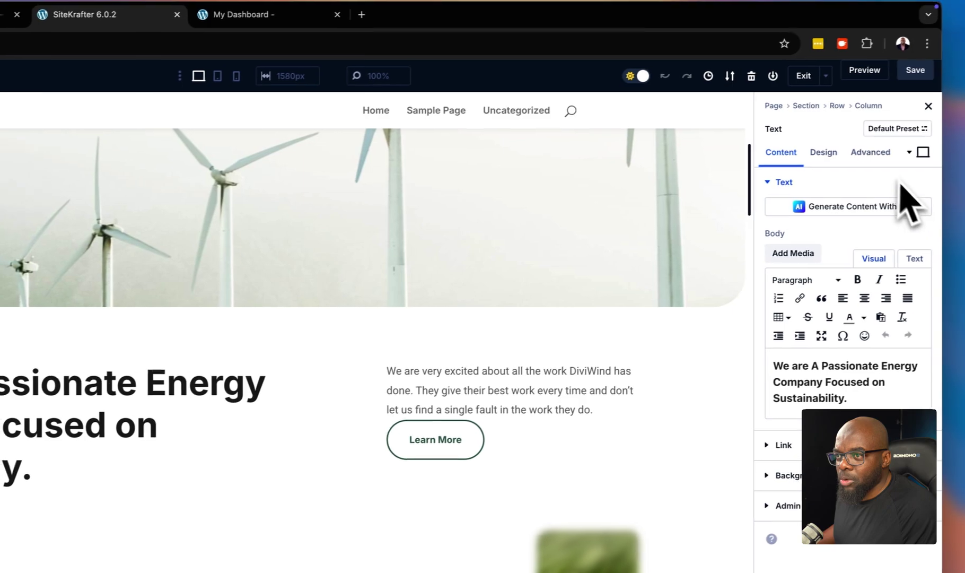
{"action": "left_click", "coordinate": [873, 162]}
{"action": "left_click", "coordinate": [858, 184]}
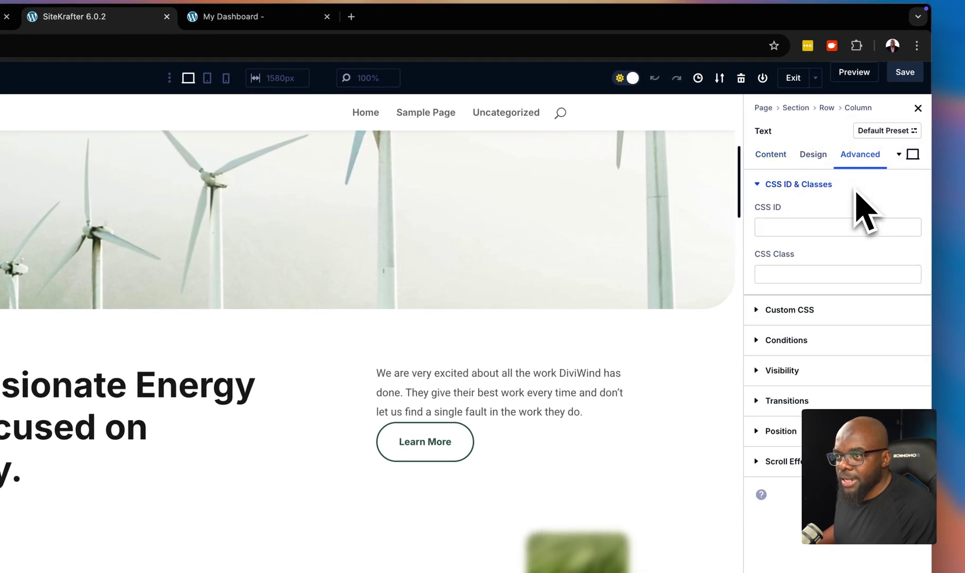
{"action": "left_click", "coordinate": [820, 281]}
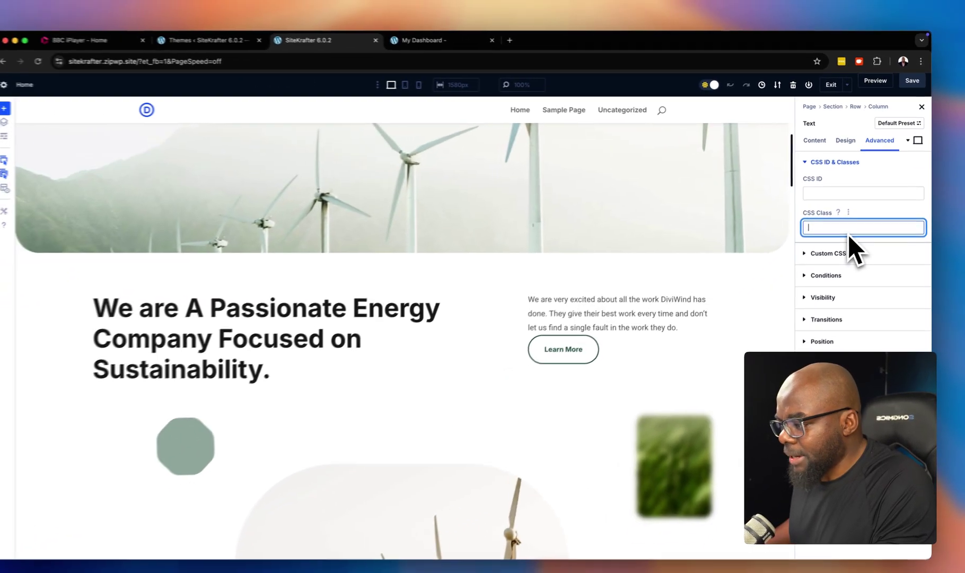
{"action": "type", "text": "hover"}
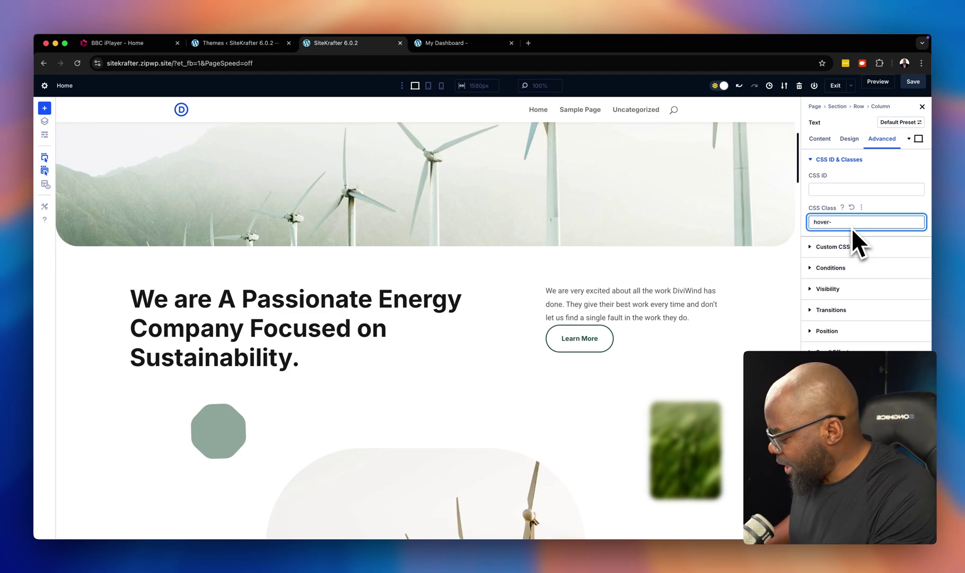
{"action": "type", "text": "-"}
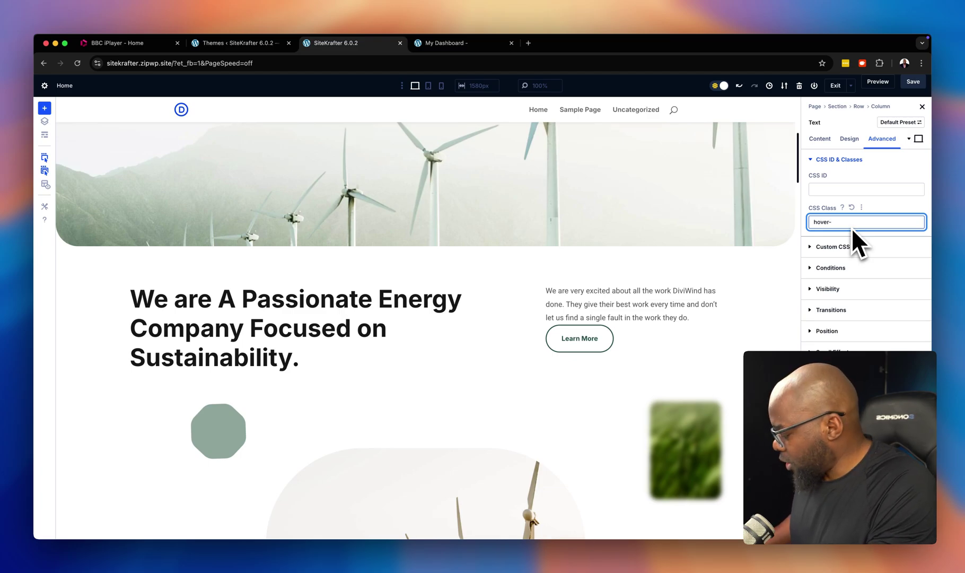
{"action": "type", "text": "glow"}
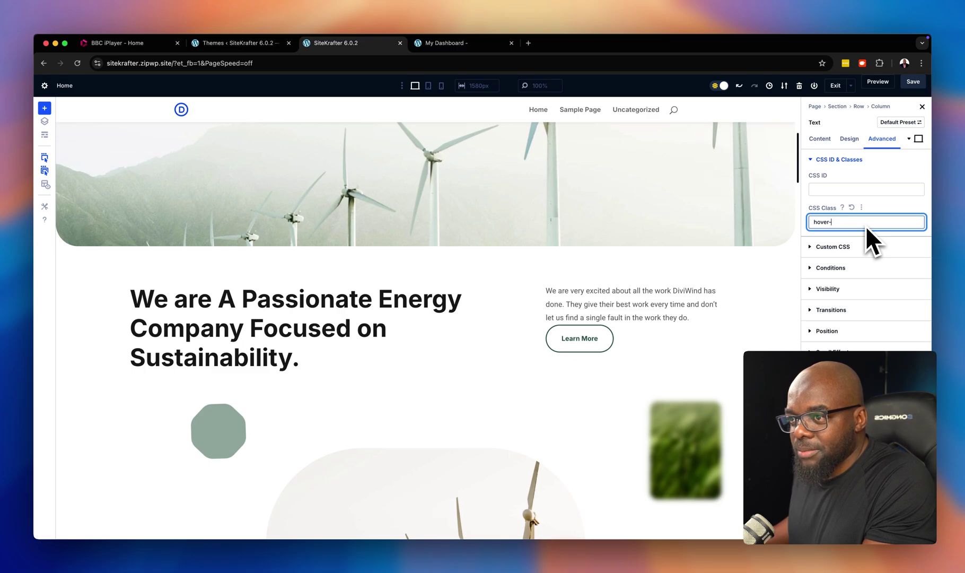
{"action": "type", "text": "sca"}
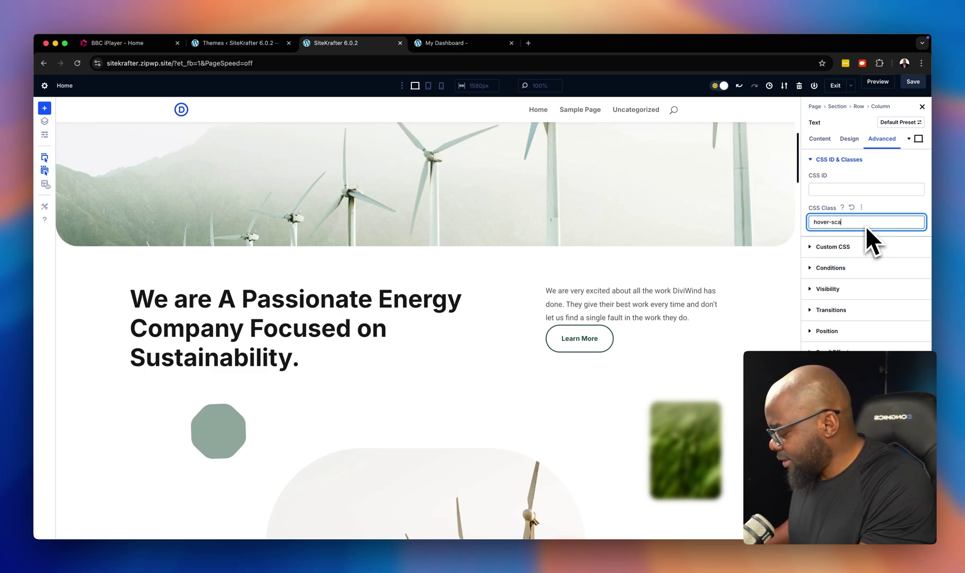
{"action": "type", "text": "le"}
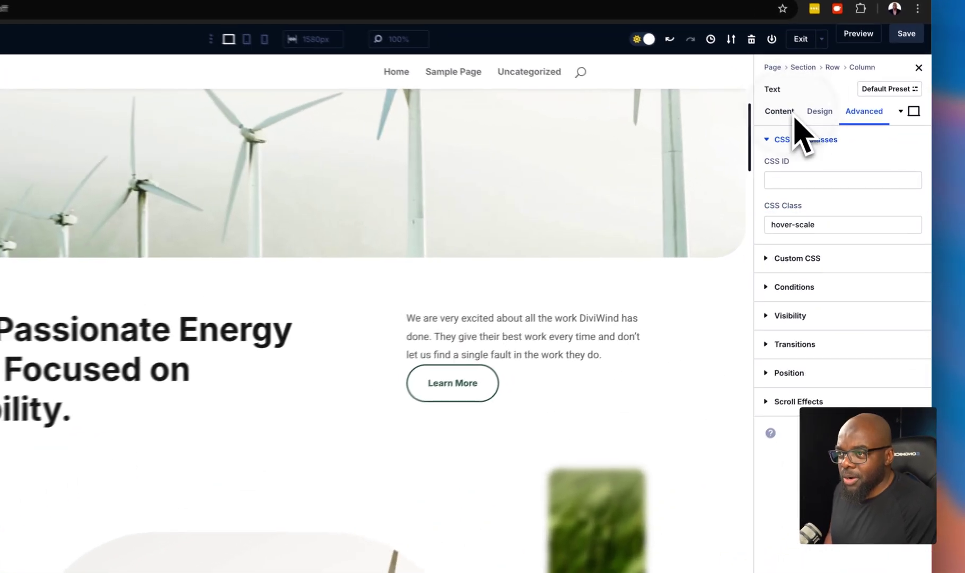
Try a yellow background on the heading, then clear it again.
{"action": "left_click", "coordinate": [821, 139]}
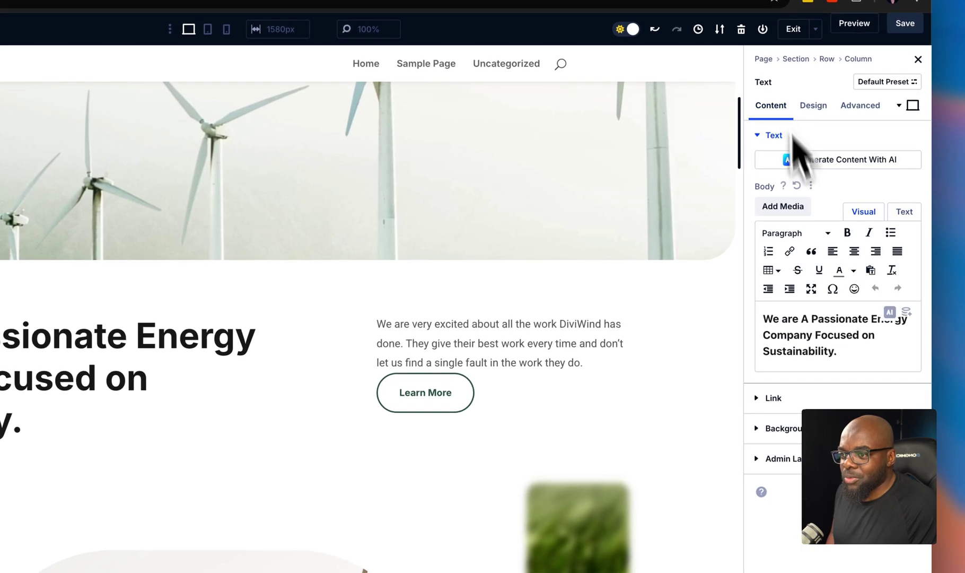
{"action": "left_click", "coordinate": [782, 428]}
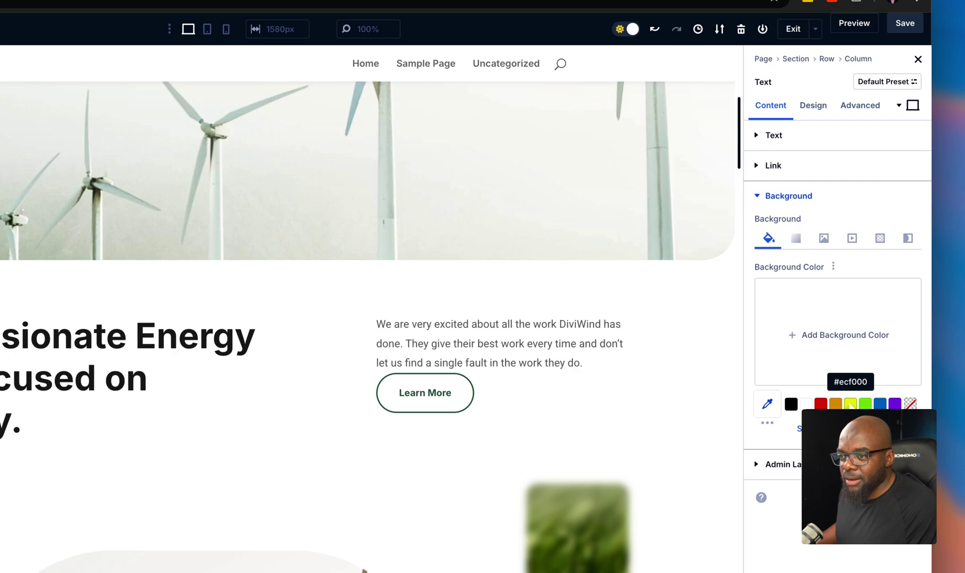
{"action": "left_click", "coordinate": [850, 404]}
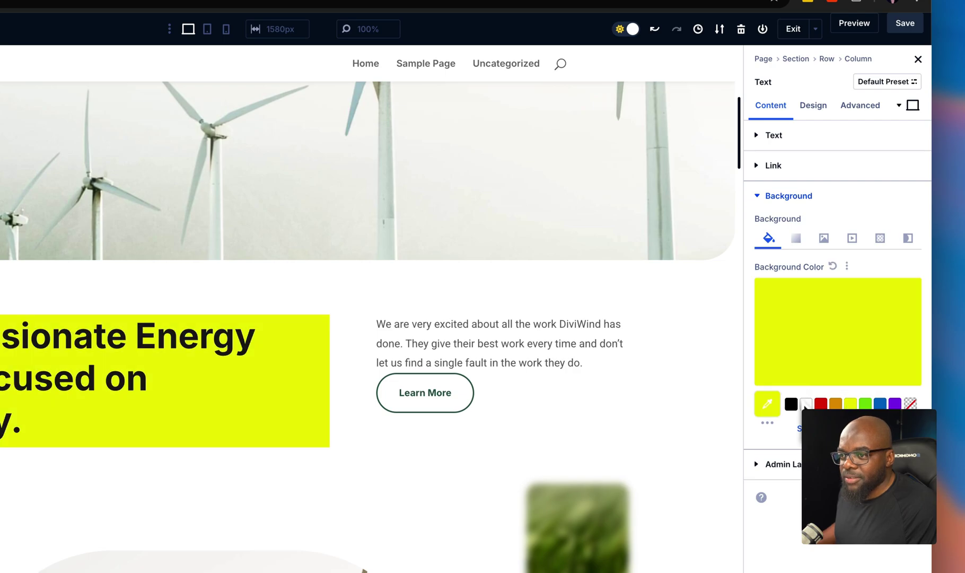
{"action": "left_click", "coordinate": [834, 267]}
Append 'lighter padding-l' to the heading's CSS Class field.
{"action": "left_click", "coordinate": [860, 106]}
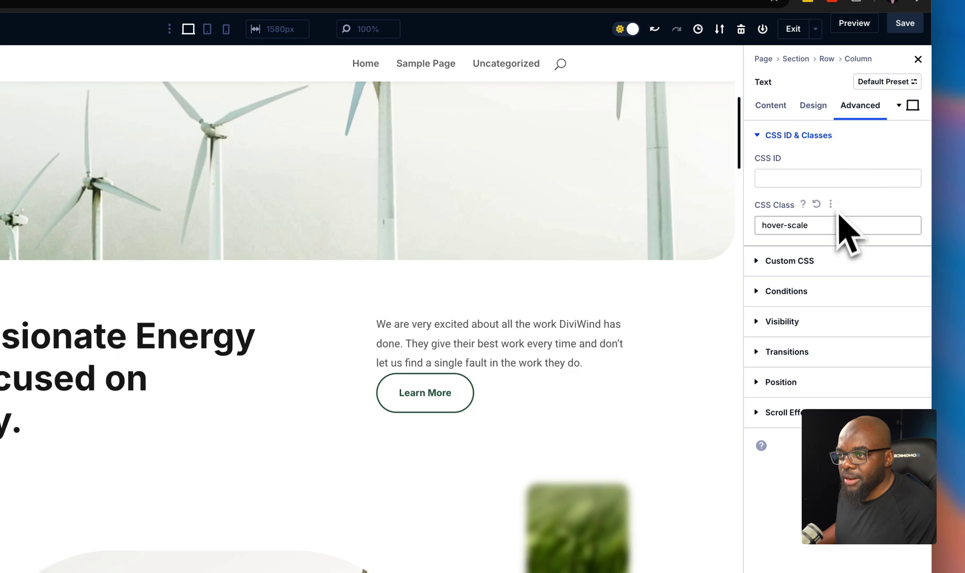
{"action": "left_click", "coordinate": [834, 228]}
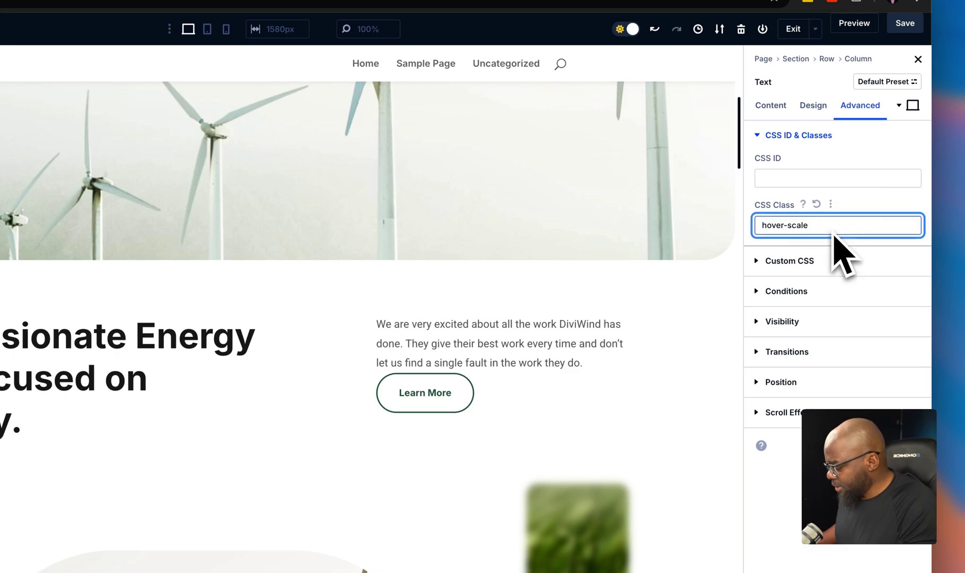
{"action": "type", "text": "lighte"}
{"action": "type", "text": "r"}
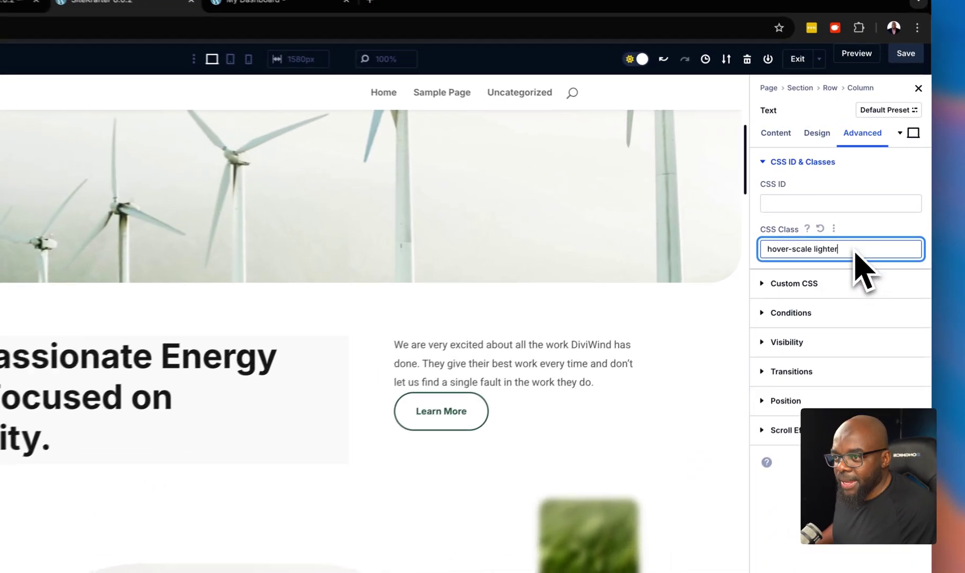
{"action": "type", "text": " padding-l"}
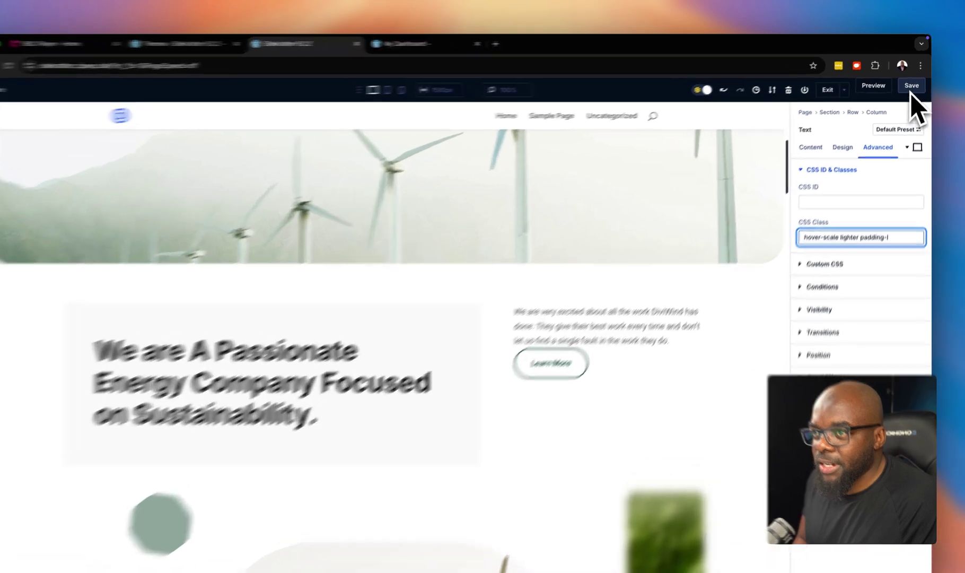
Save the page and preview it in a new tab.
{"action": "left_click", "coordinate": [913, 82]}
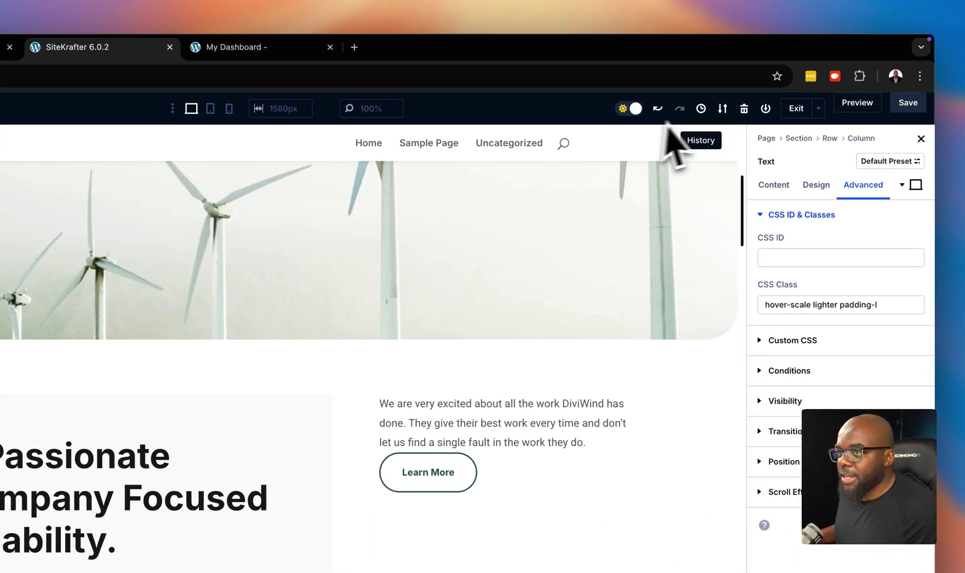
{"action": "left_click", "coordinate": [855, 102]}
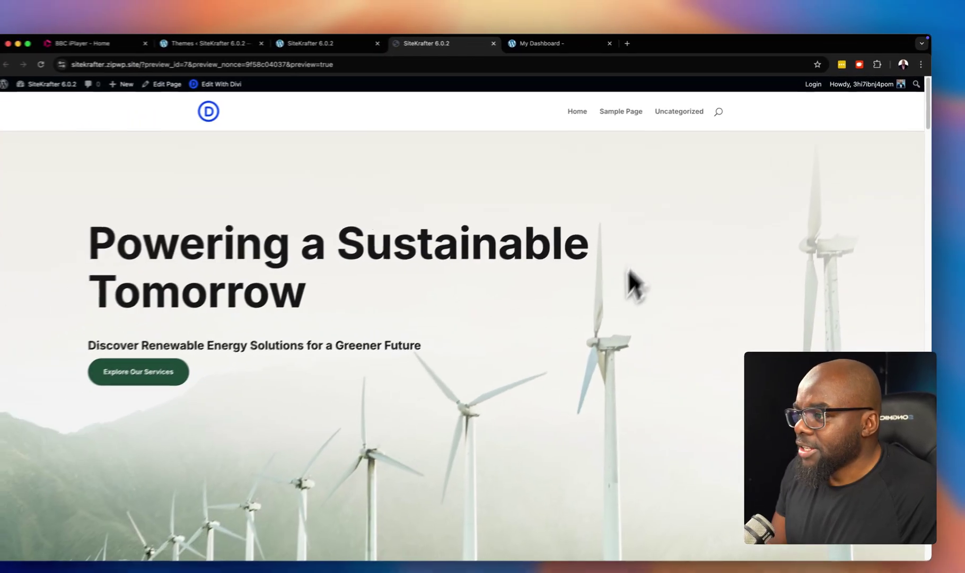
{"action": "scroll", "coordinate": [626, 287], "scroll_direction": "down", "scroll_amount": 4}
{"action": "scroll", "coordinate": [623, 307], "scroll_direction": "down", "scroll_amount": 5}
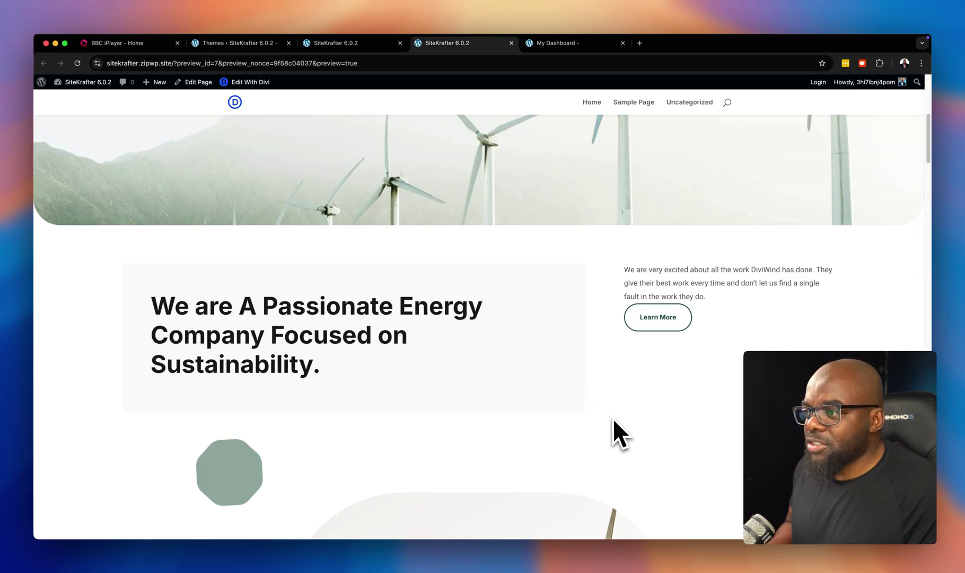
Back in the builder, append hover-glow to the heading's CSS class.
{"action": "left_click", "coordinate": [336, 45]}
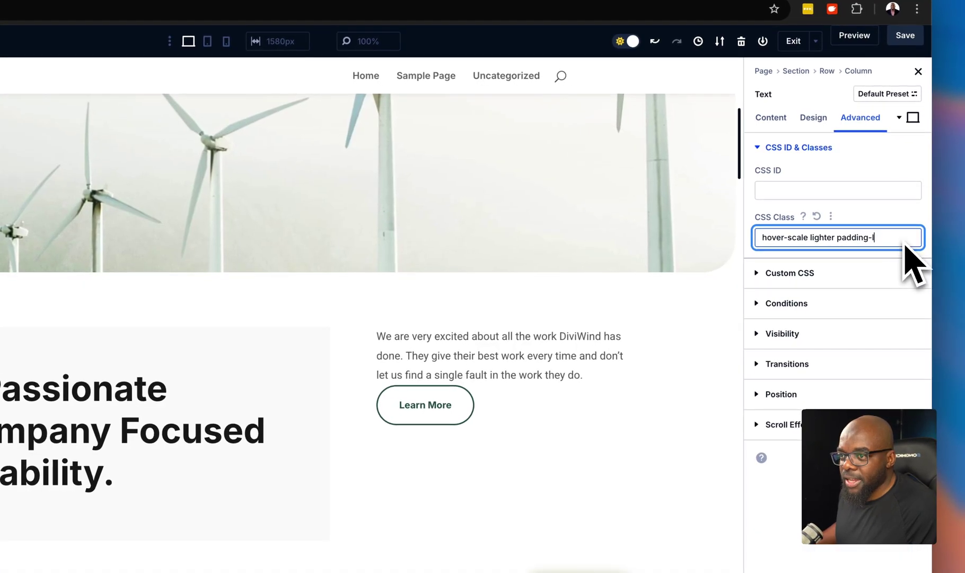
{"action": "type", "text": "hover-glow"}
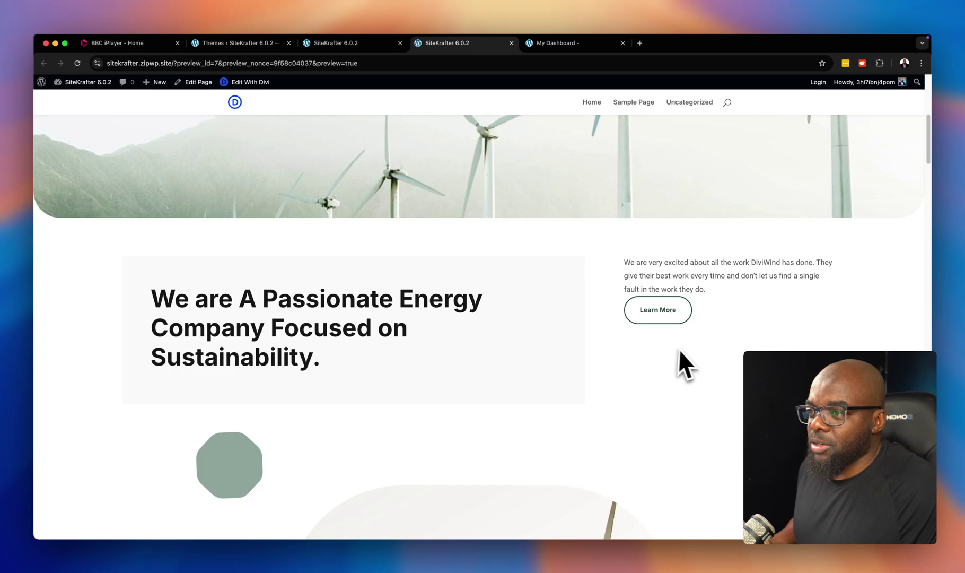
{"action": "scroll", "coordinate": [554, 390], "scroll_direction": "up", "scroll_amount": 5}
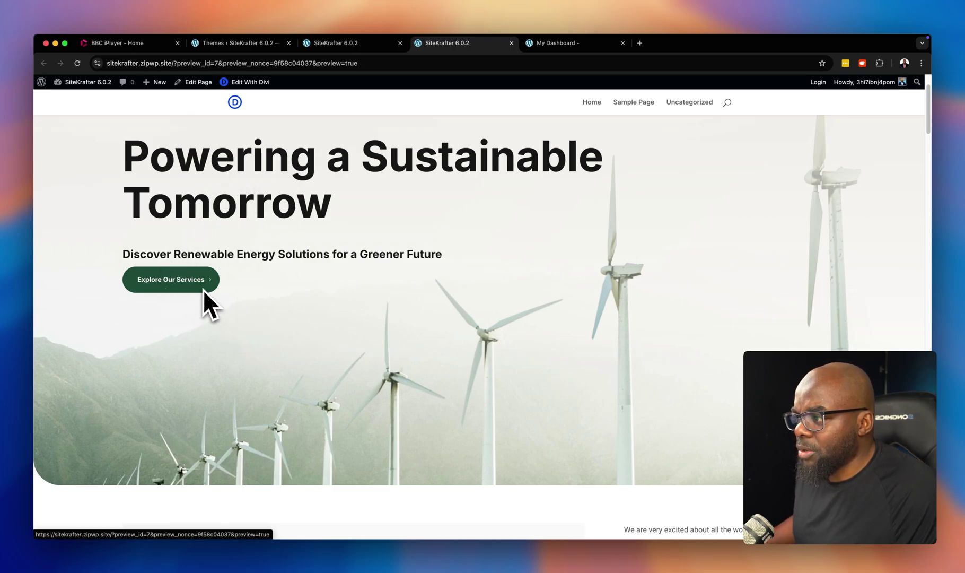
{"action": "left_click", "coordinate": [353, 43]}
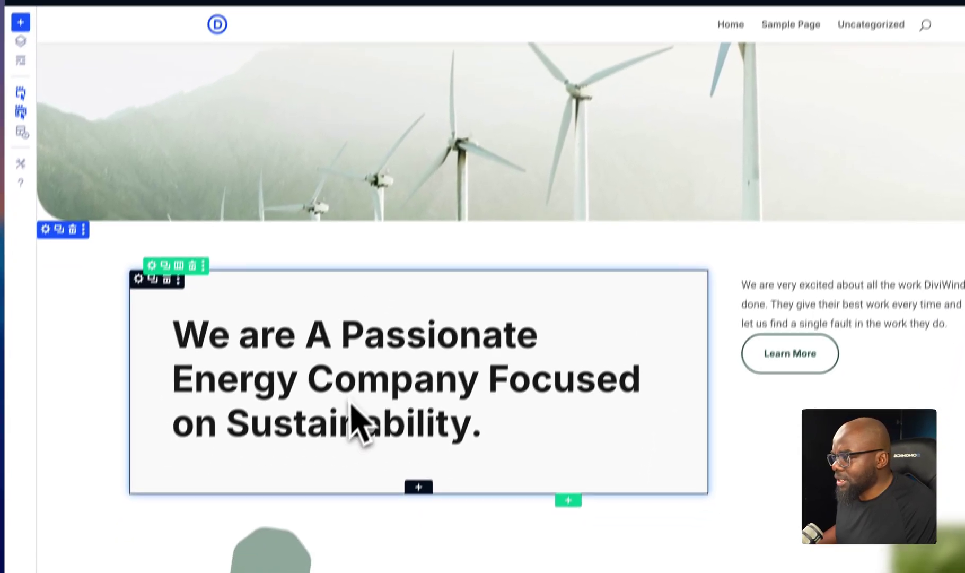
{"action": "scroll", "coordinate": [329, 498], "scroll_direction": "up", "scroll_amount": 5}
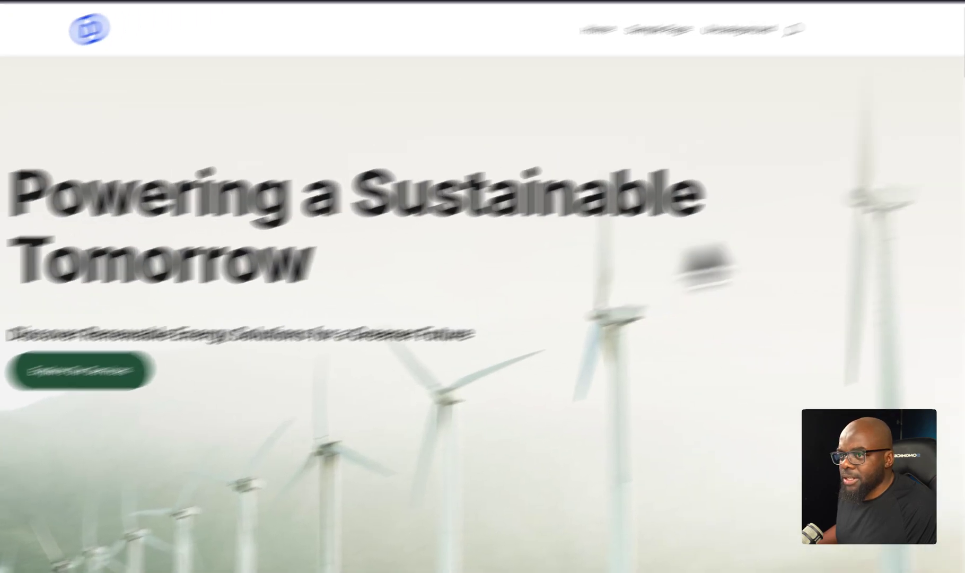
{"action": "left_click", "coordinate": [859, 165]}
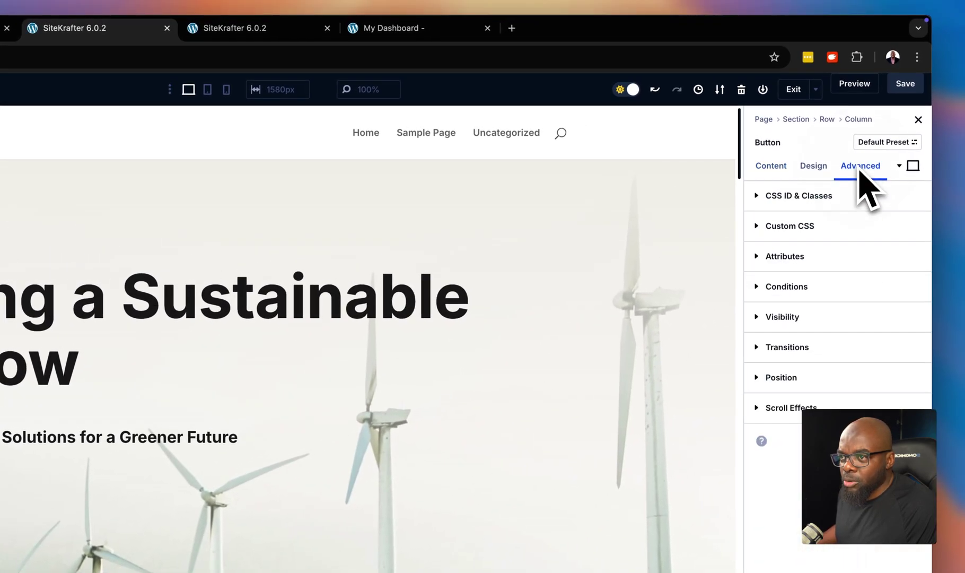
{"action": "left_click", "coordinate": [832, 208]}
{"action": "left_click", "coordinate": [824, 290]}
{"action": "type", "text": "h"}
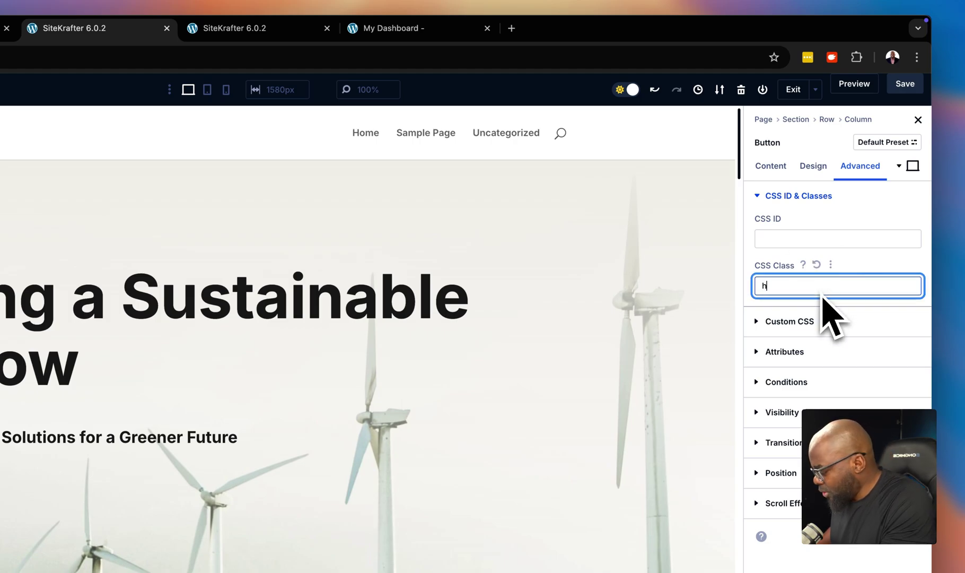
{"action": "type", "text": "over"}
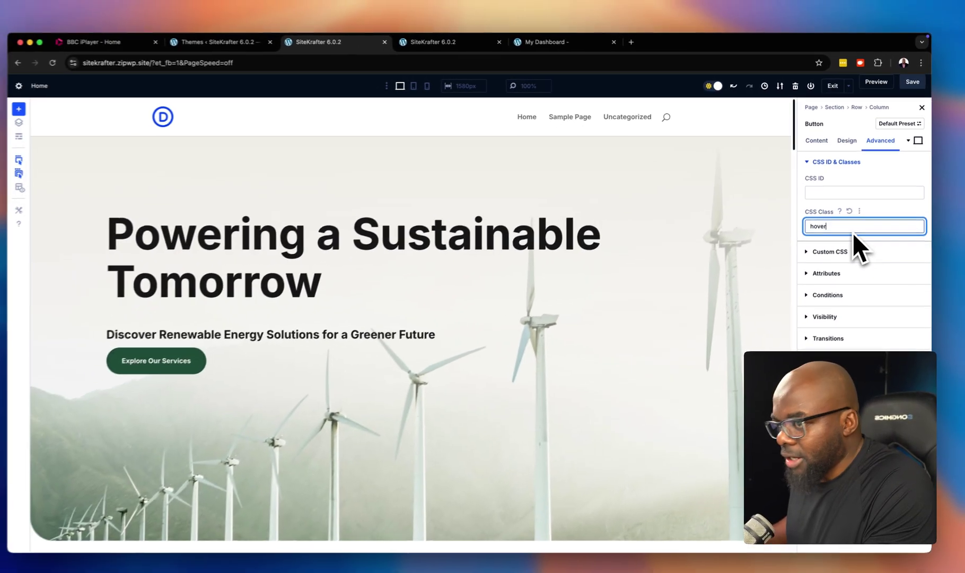
{"action": "type", "text": "-c"}
{"action": "type", "text": "ark"}
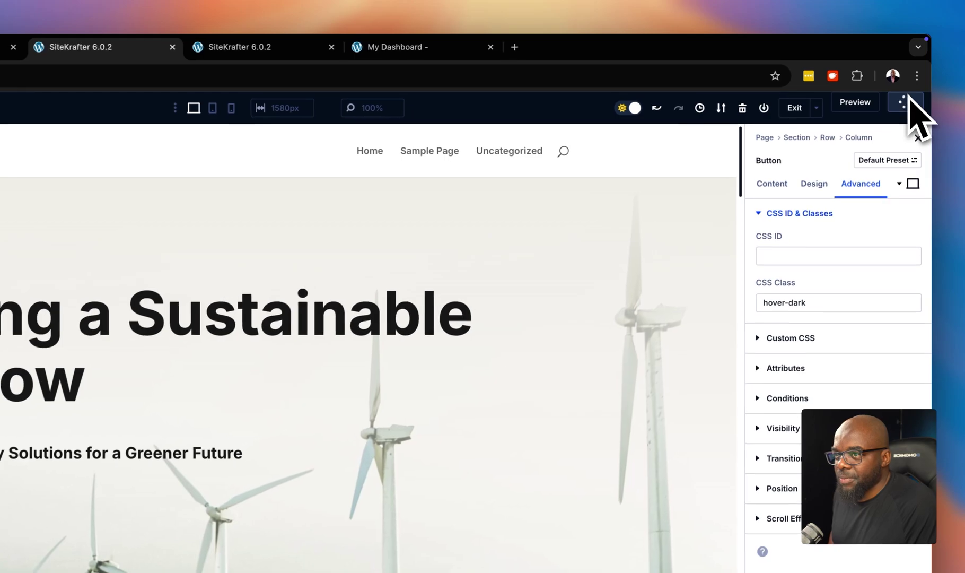
{"action": "left_click", "coordinate": [913, 81]}
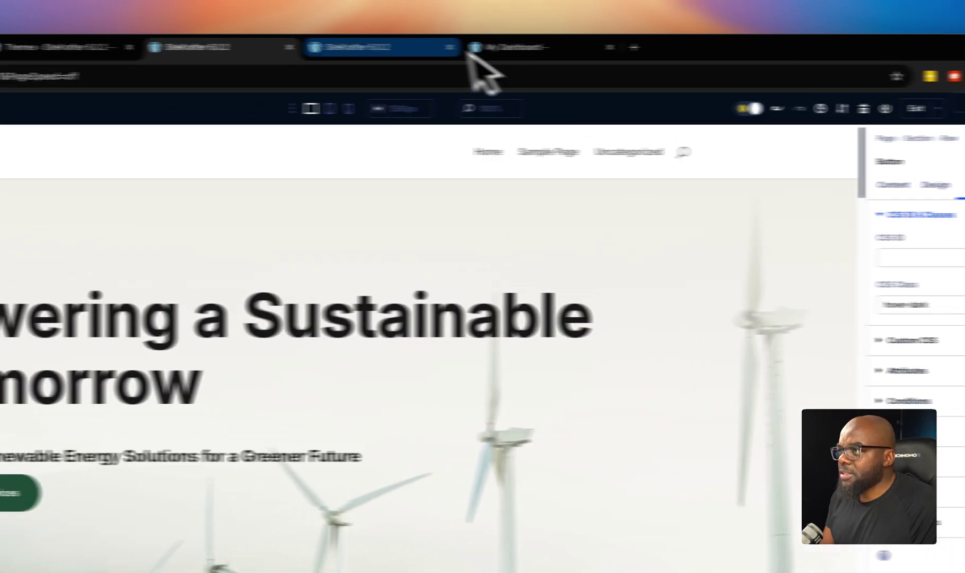
{"action": "left_click", "coordinate": [398, 48]}
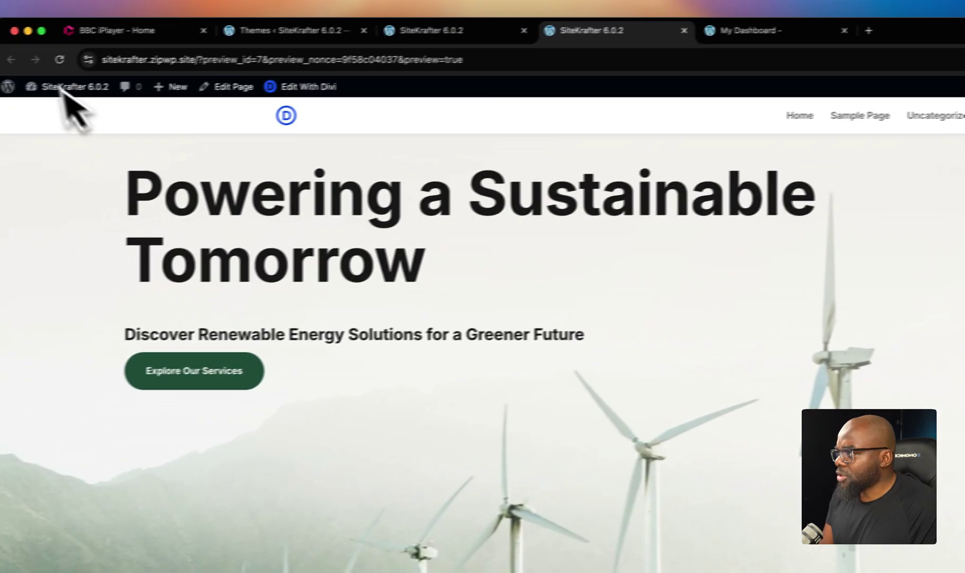
{"action": "left_click", "coordinate": [96, 54]}
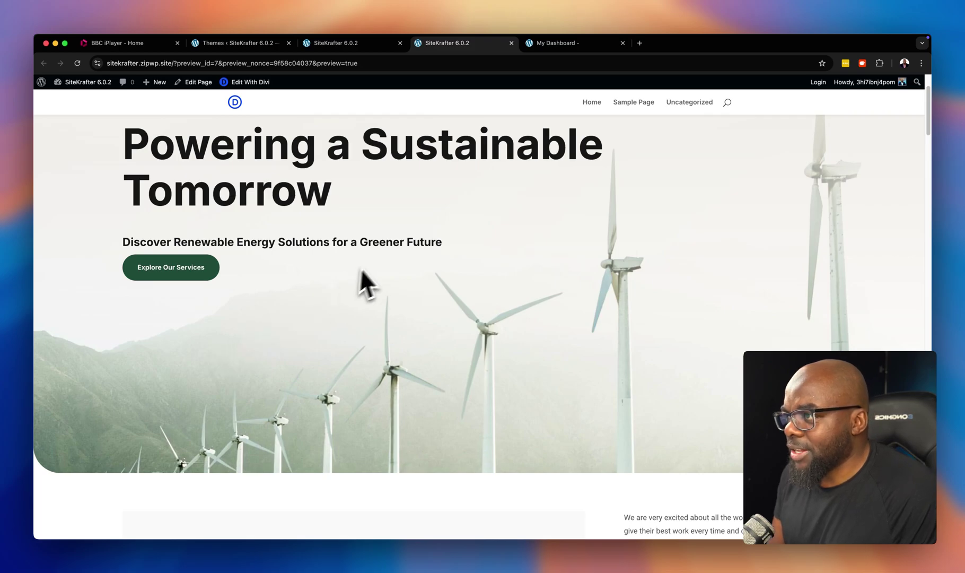
{"action": "scroll", "coordinate": [456, 372], "scroll_direction": "down", "scroll_amount": 4}
{"action": "scroll", "coordinate": [464, 378], "scroll_direction": "down", "scroll_amount": 4}
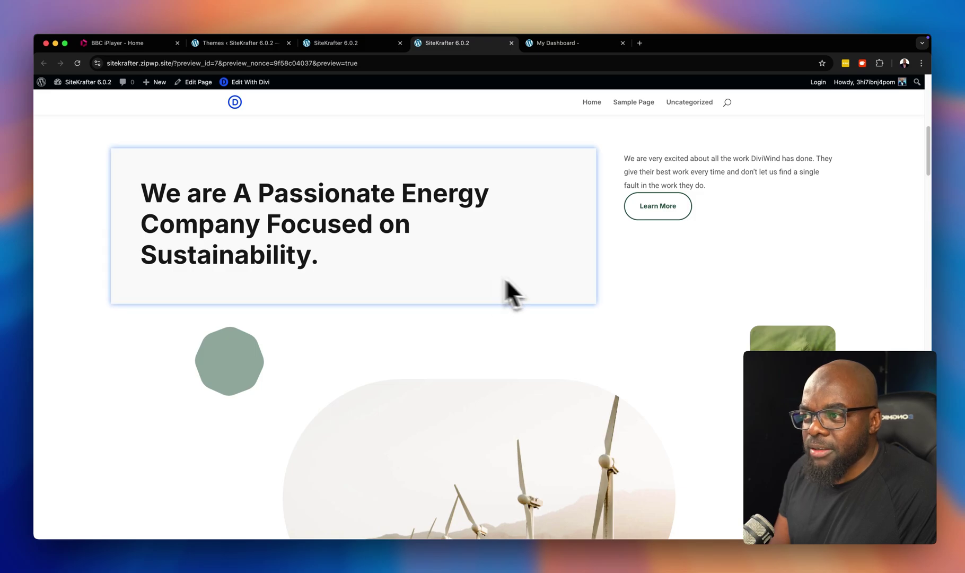
{"action": "scroll", "coordinate": [602, 257], "scroll_direction": "up", "scroll_amount": 8}
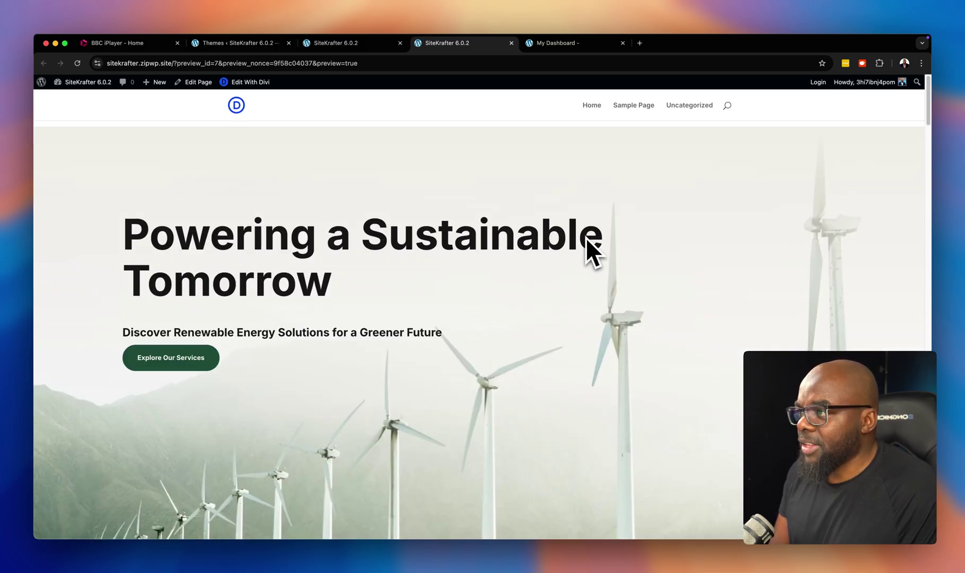
Switch to the Divi builder tab and inspect the Explore Our Services button's hover-dark CSS class.
{"action": "left_click", "coordinate": [384, 49]}
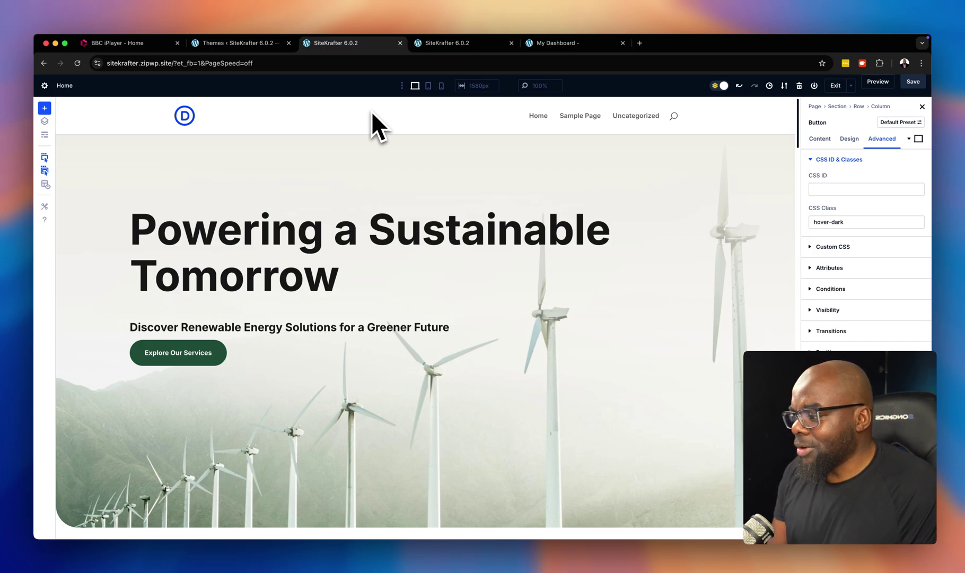
{"action": "left_click", "coordinate": [841, 227]}
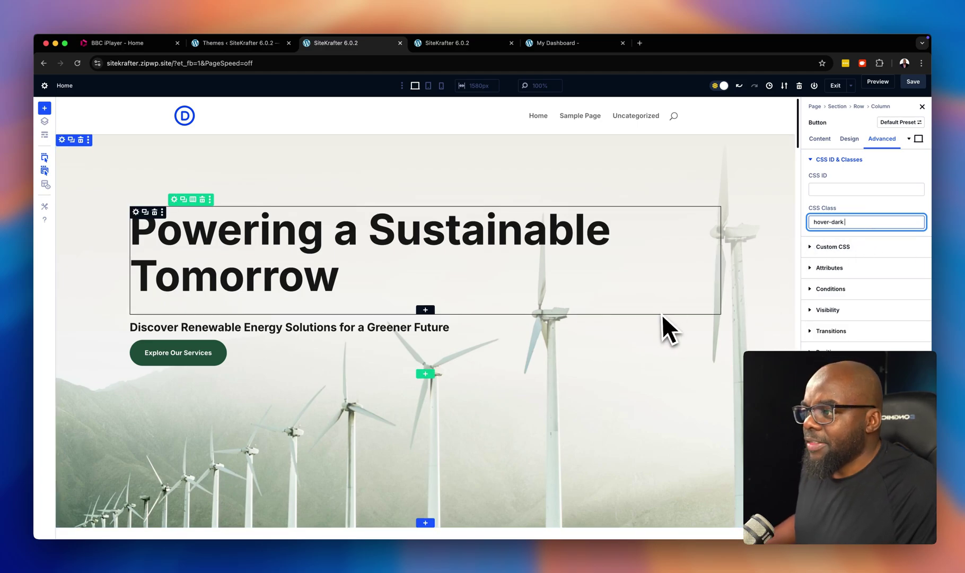
{"action": "scroll", "coordinate": [661, 314], "scroll_direction": "down", "scroll_amount": 5}
{"action": "scroll", "coordinate": [659, 314], "scroll_direction": "down", "scroll_amount": 2}
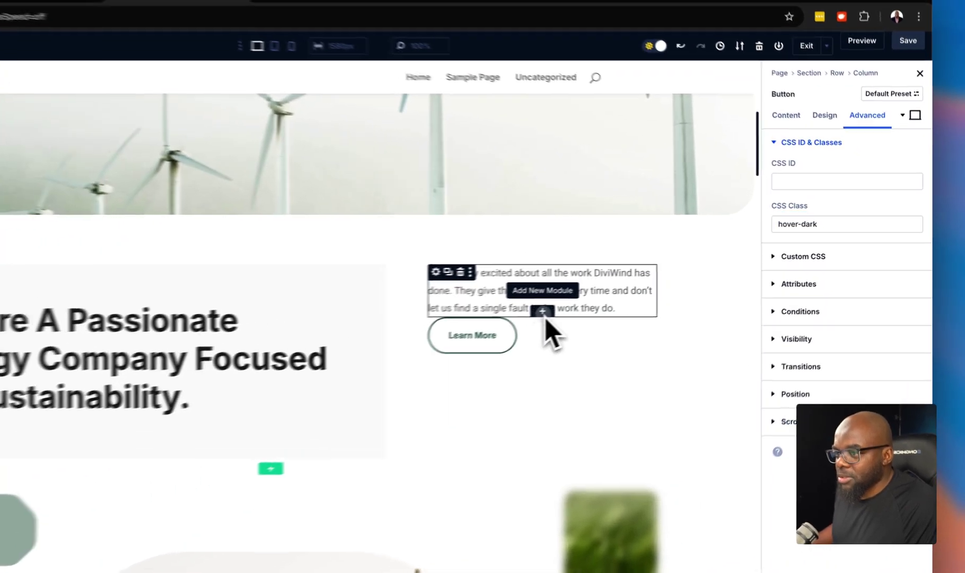
Dismiss the module inserter and open the Learn More button's CSS ID & Classes settings.
{"action": "left_click", "coordinate": [633, 290]}
{"action": "key", "text": "Escape"}
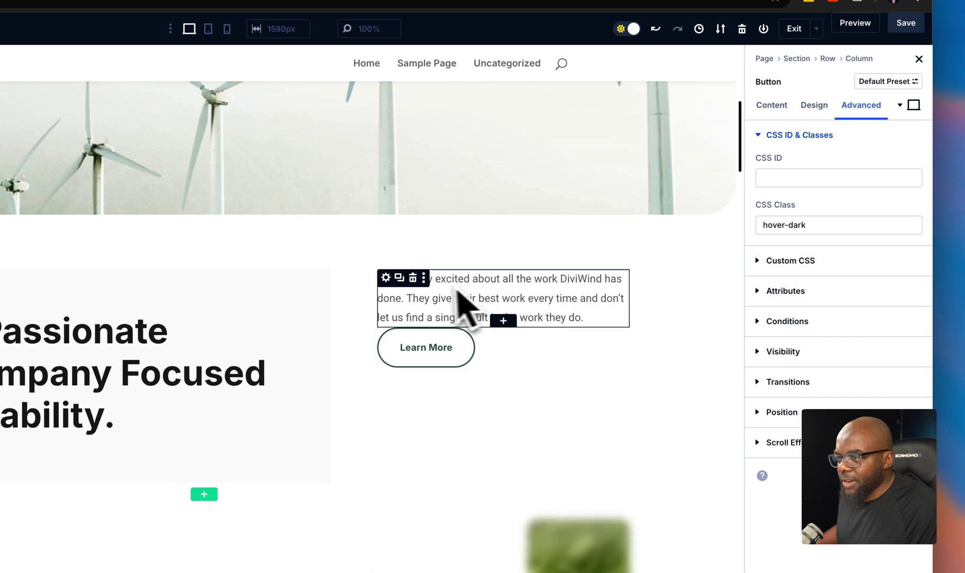
{"action": "left_click", "coordinate": [392, 337]}
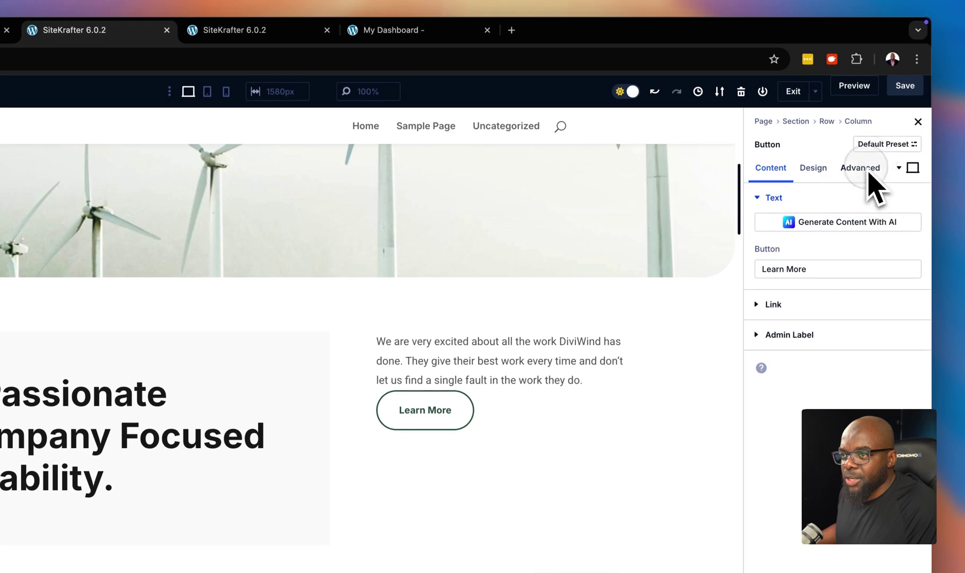
{"action": "left_click", "coordinate": [866, 168]}
{"action": "left_click", "coordinate": [824, 198]}
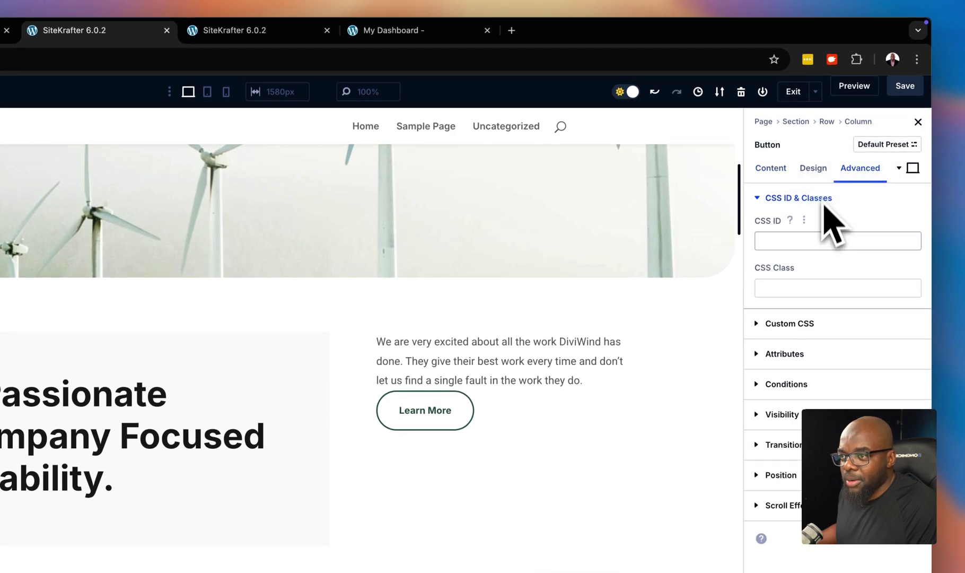
Set the Learn More button's CSS class to margin-top-m.
{"action": "left_click", "coordinate": [815, 290]}
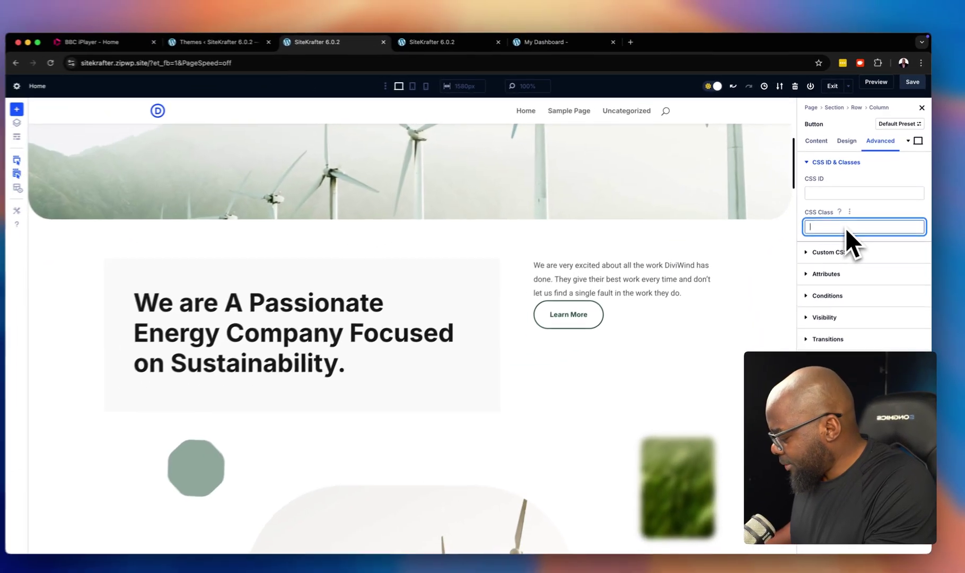
{"action": "type", "text": "margin-top-"}
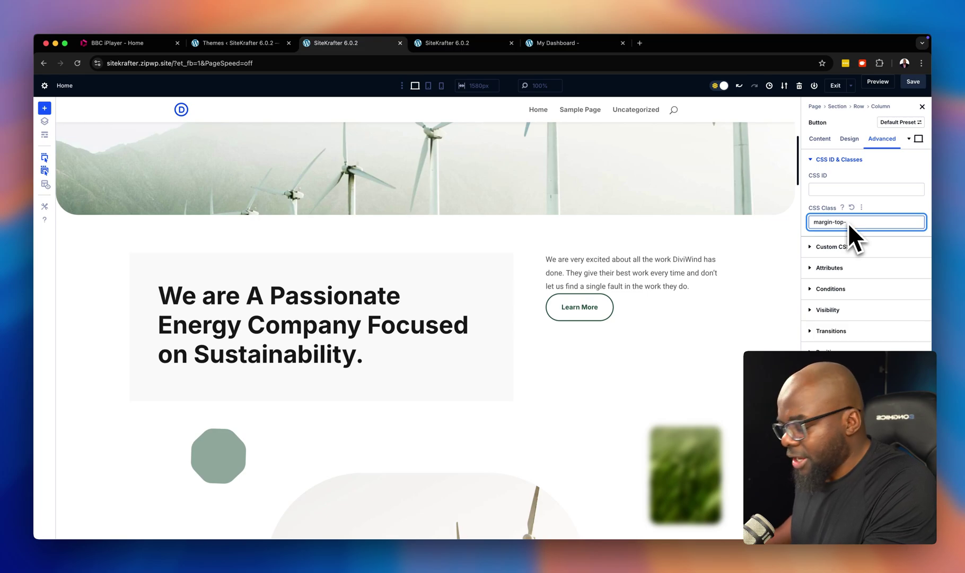
{"action": "type", "text": "1"}
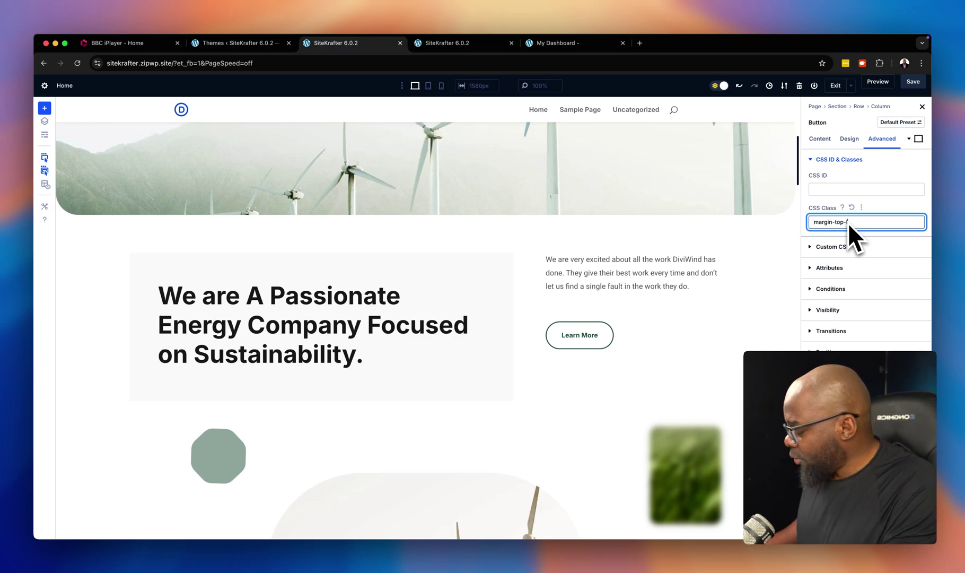
{"action": "type", "text": "arge"}
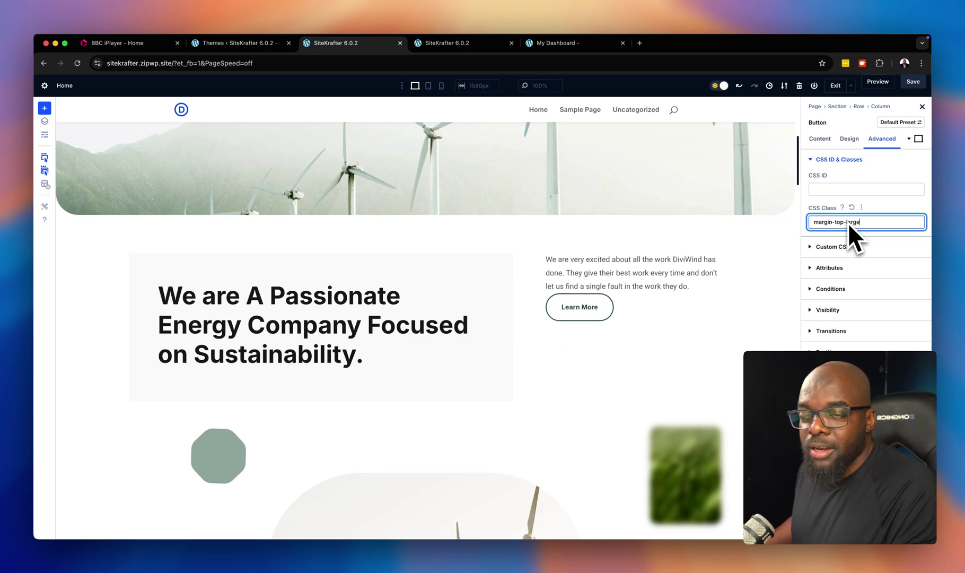
{"action": "key", "text": "BackSpace"}
{"action": "key", "text": "BackSpace"}
{"action": "key", "text": "BackSpace"}
{"action": "key", "text": "BackSpace"}
{"action": "key", "text": "BackSpace"}
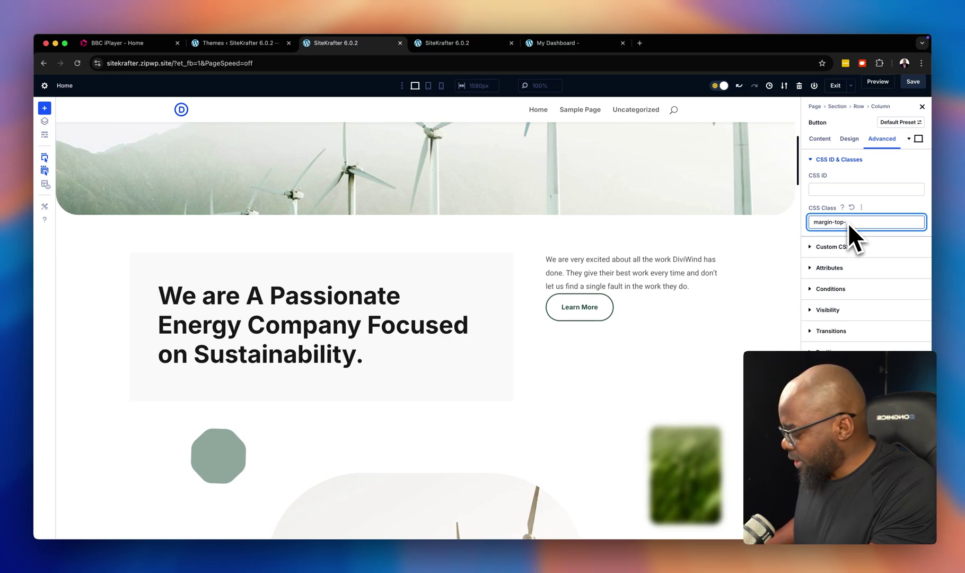
{"action": "type", "text": "d"}
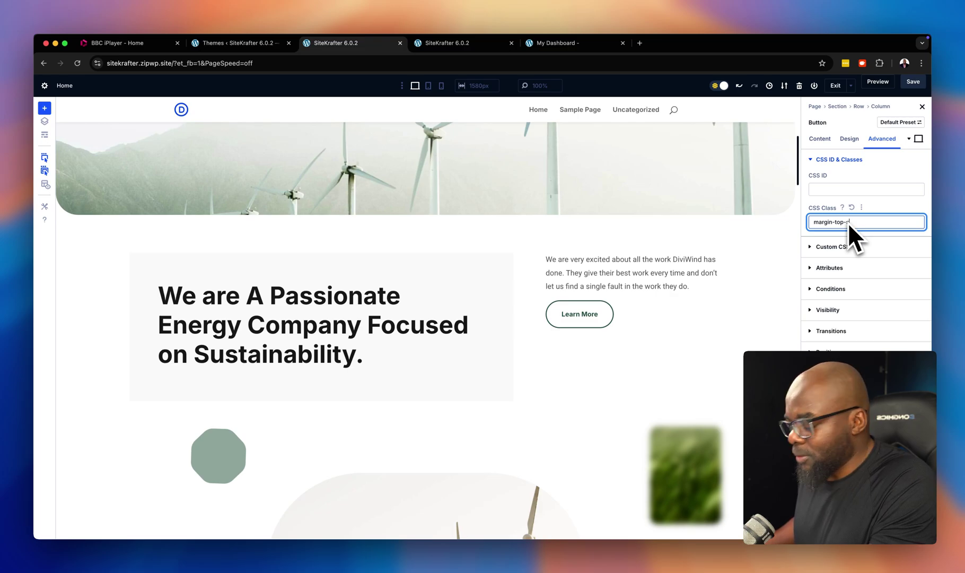
{"action": "key", "text": "BackSpace"}
{"action": "type", "text": "m"}
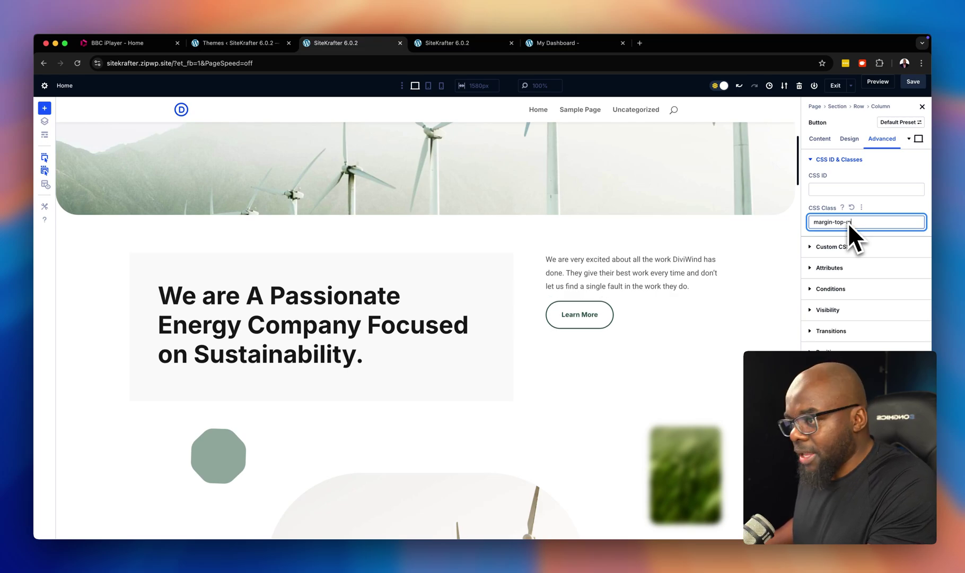
{"action": "type", "text": "ed"}
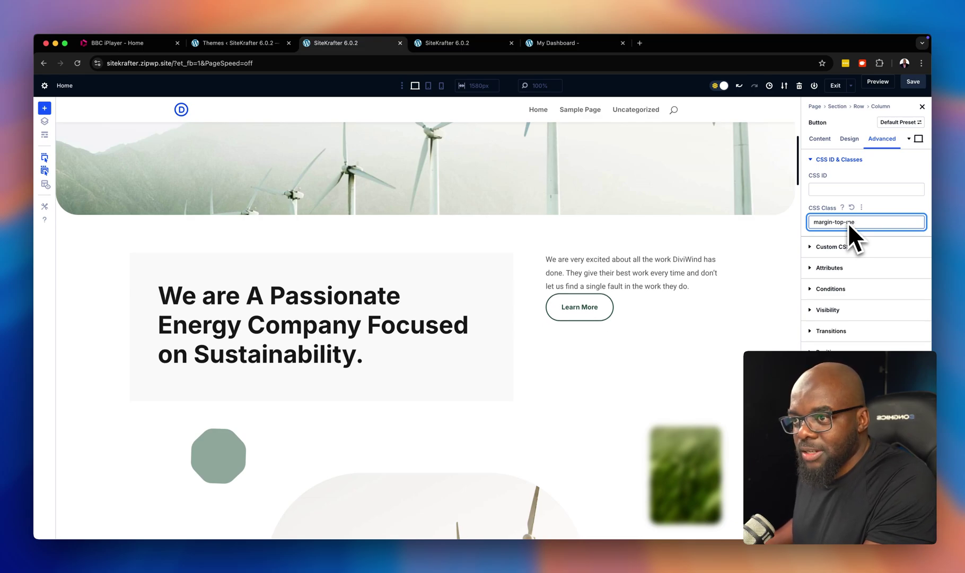
{"action": "key", "text": "BackSpace"}
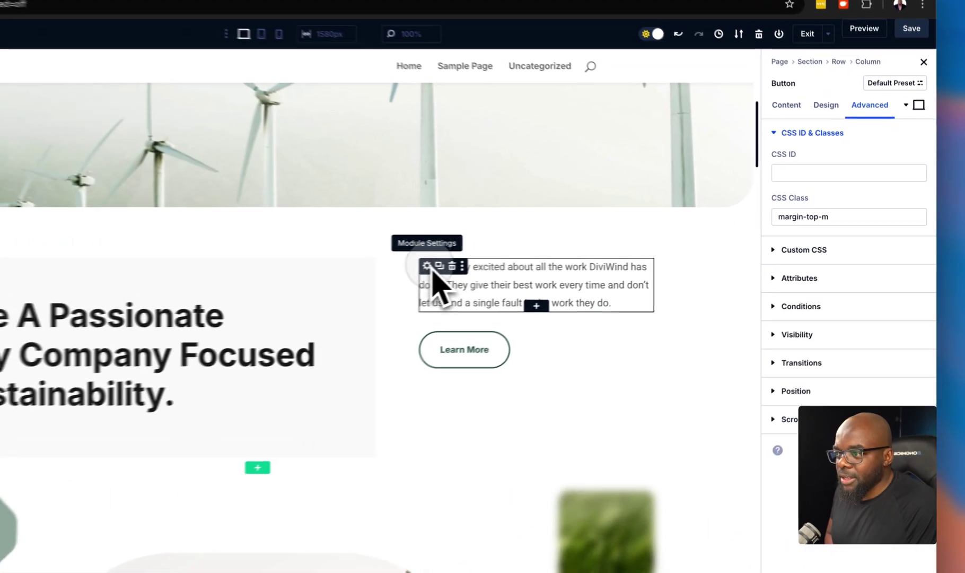
Change the intro paragraph's CSS class from padding-l light to padding-m light.
{"action": "left_click", "coordinate": [552, 258]}
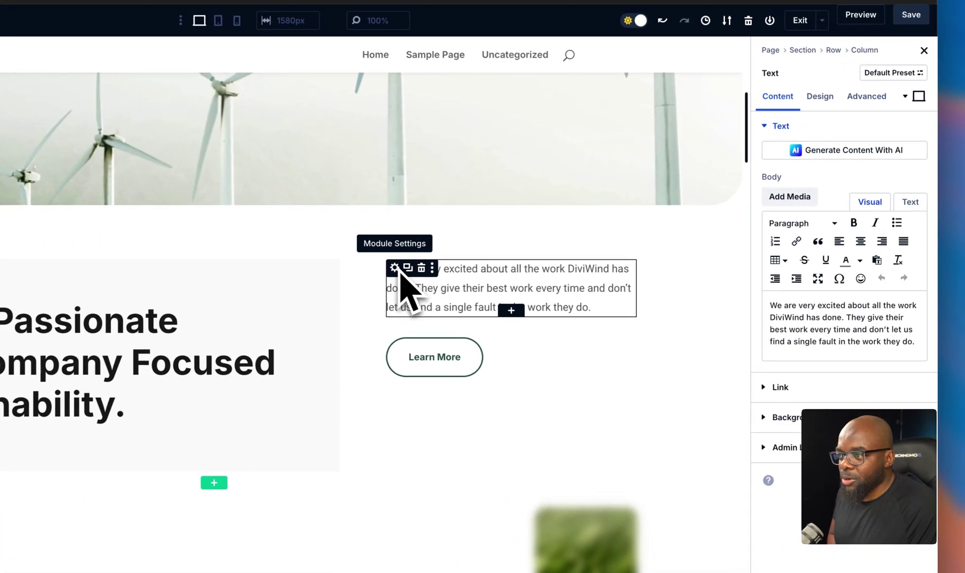
{"action": "left_click", "coordinate": [881, 140]}
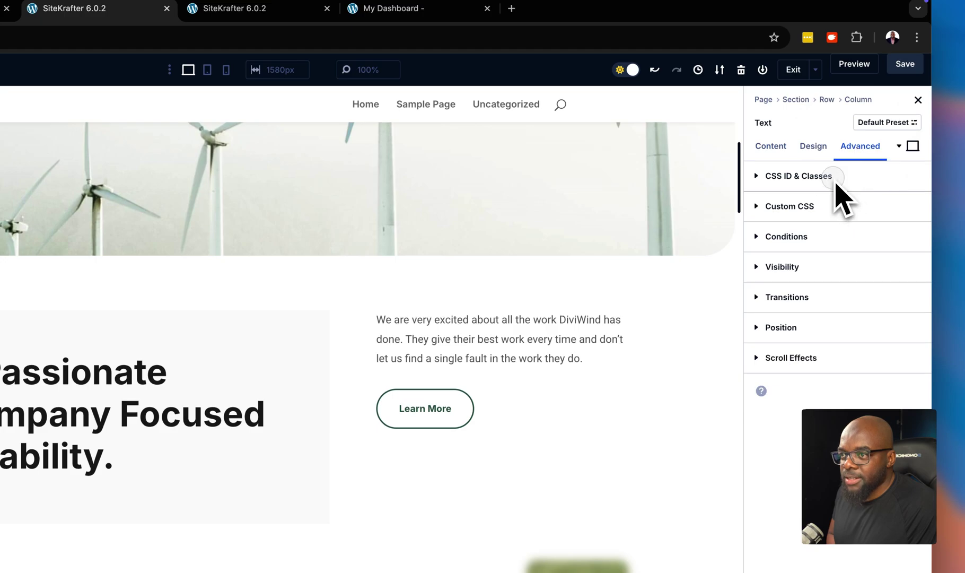
{"action": "left_click", "coordinate": [834, 179]}
{"action": "left_click", "coordinate": [802, 267]}
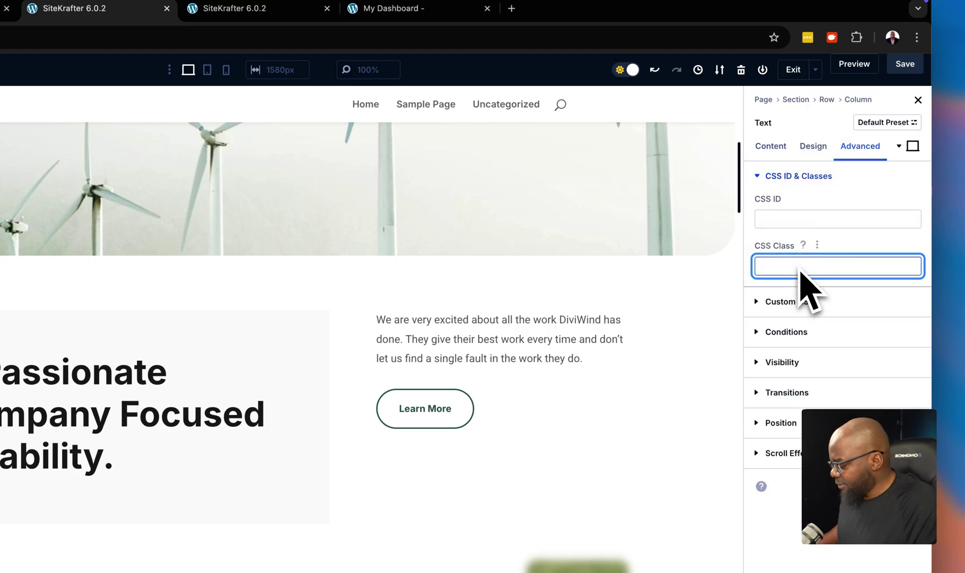
{"action": "type", "text": "pa"}
{"action": "type", "text": "dding-"}
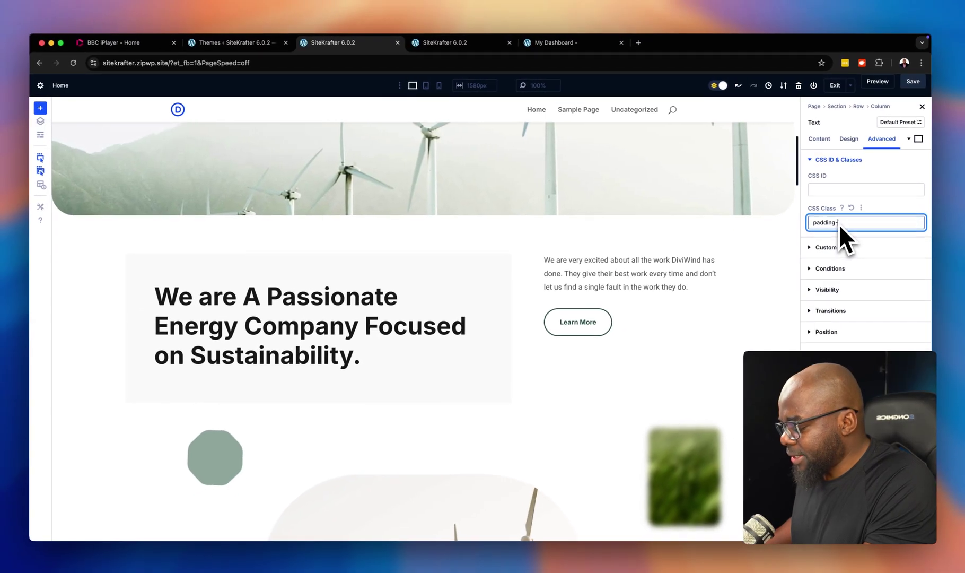
{"action": "type", "text": "c"}
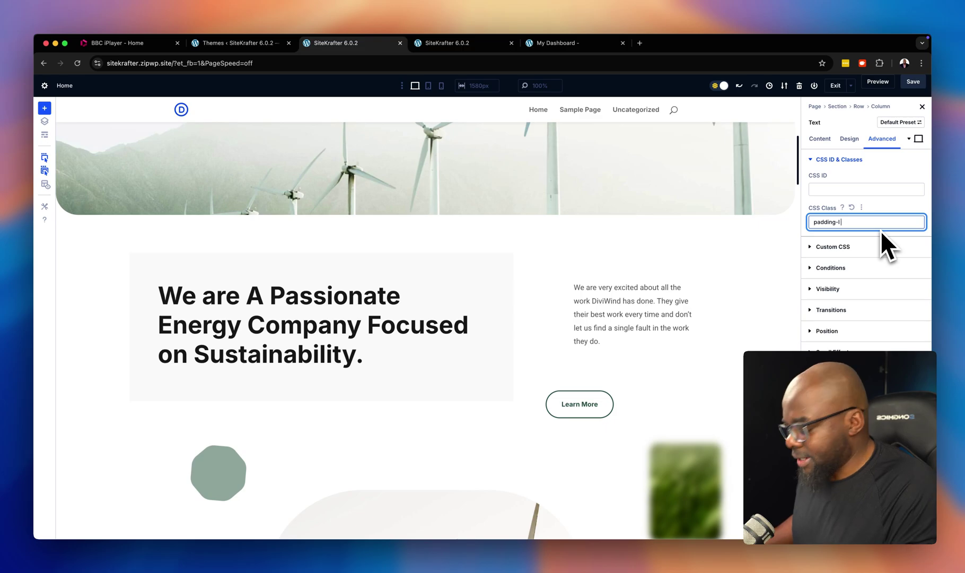
{"action": "type", "text": "da"}
{"action": "key", "text": "BackSpace"}
{"action": "key", "text": "BackSpace"}
{"action": "type", "text": "light"}
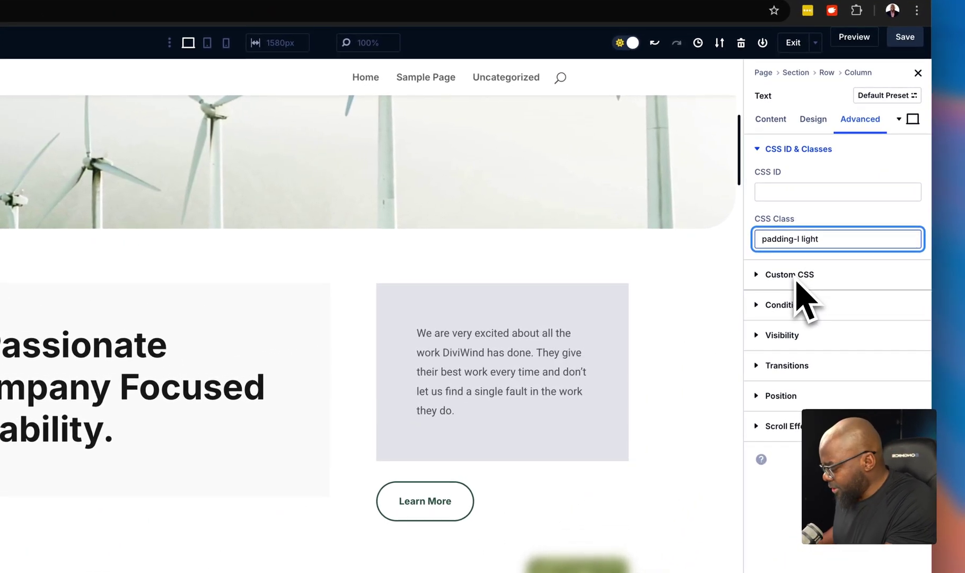
{"action": "key", "text": "BackSpace"}
{"action": "type", "text": "m"}
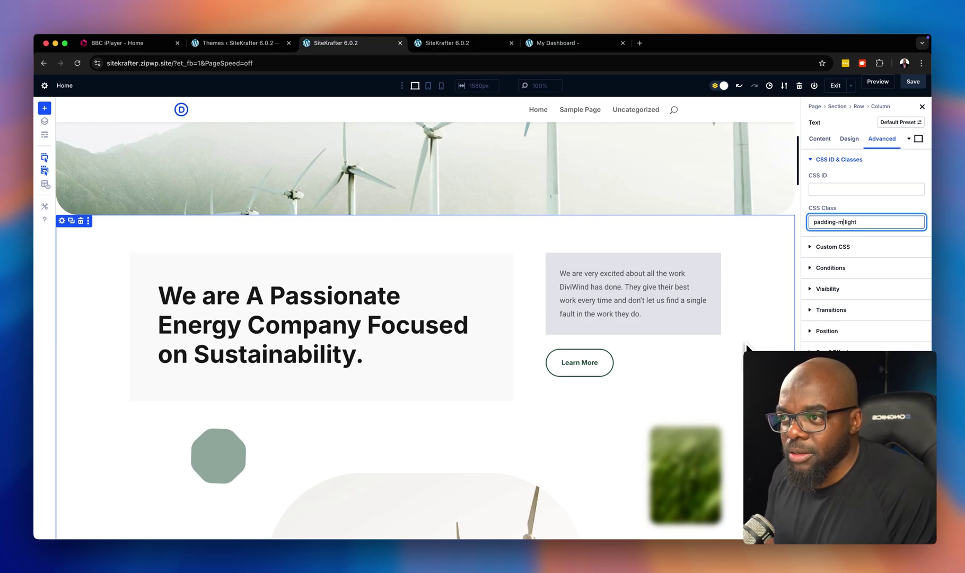
Leave the paragraph's class settings and switch to the My Dashboard page with its four cards.
{"action": "left_click", "coordinate": [866, 223]}
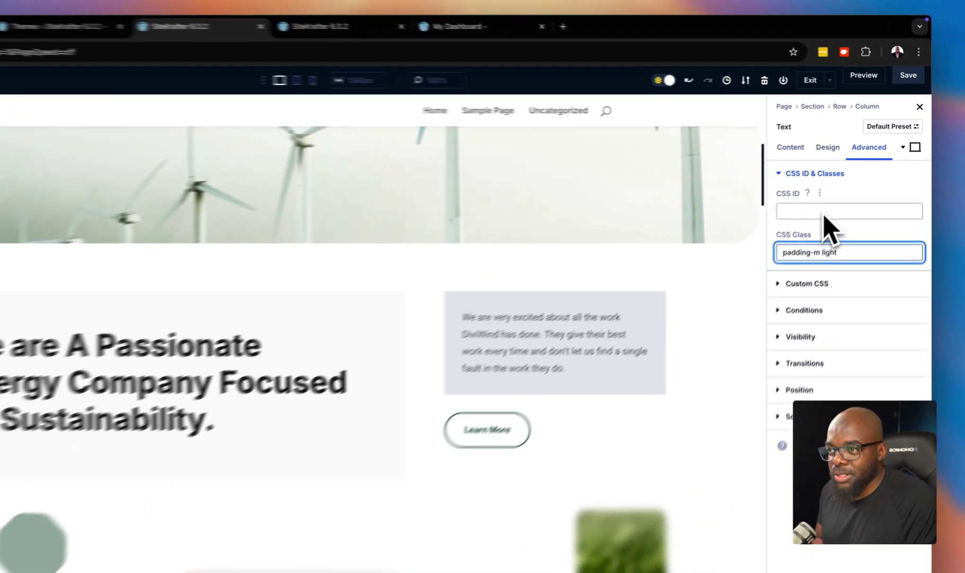
{"action": "left_click", "coordinate": [822, 189]}
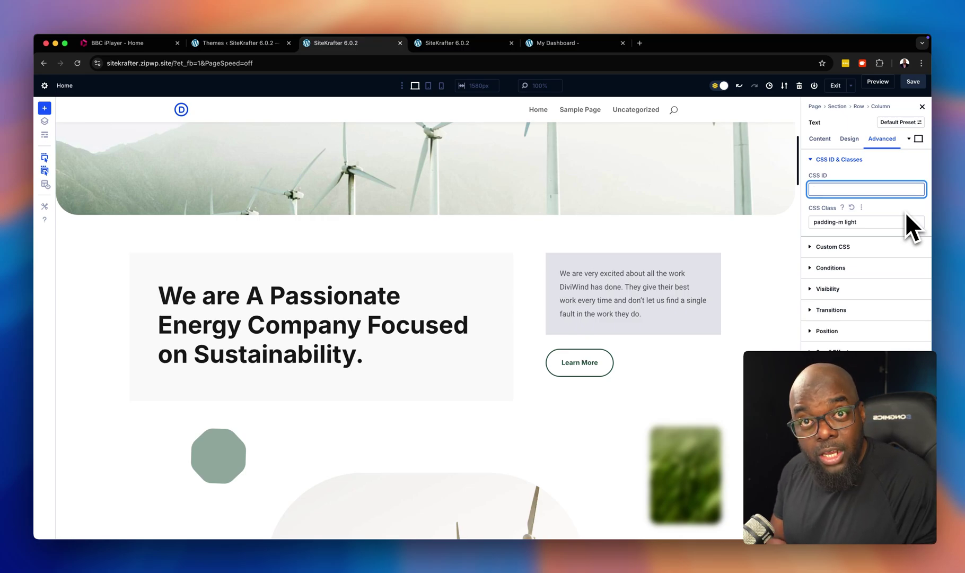
{"action": "left_click", "coordinate": [902, 222]}
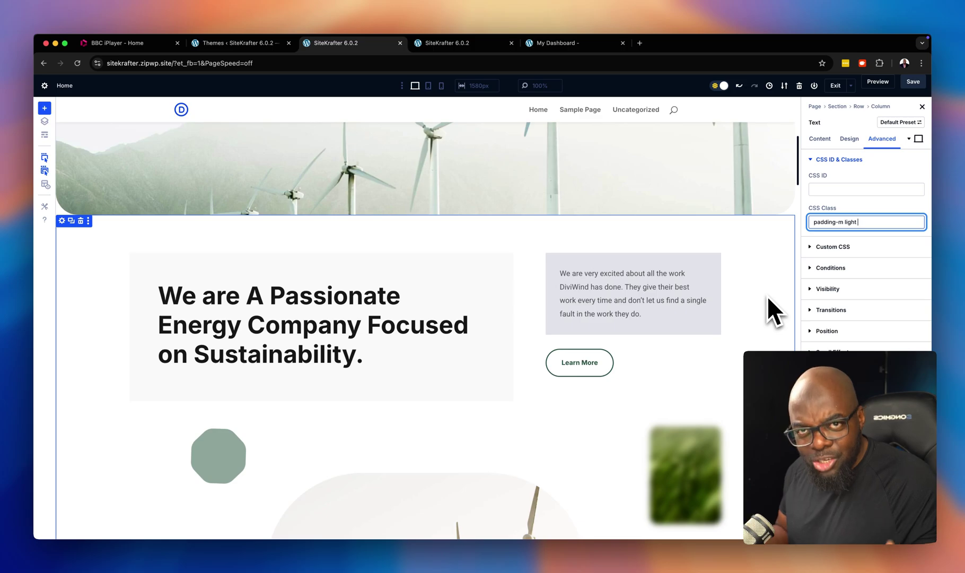
{"action": "left_click", "coordinate": [593, 44]}
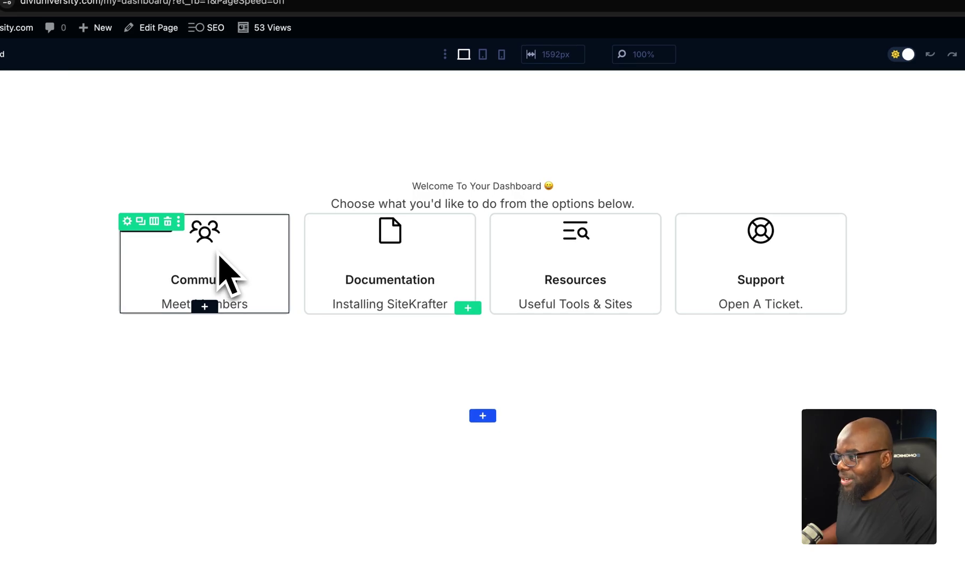
Shorten the Community blurb's CSS class from sk padding-medium to sk padding-m.
{"action": "left_click", "coordinate": [217, 257]}
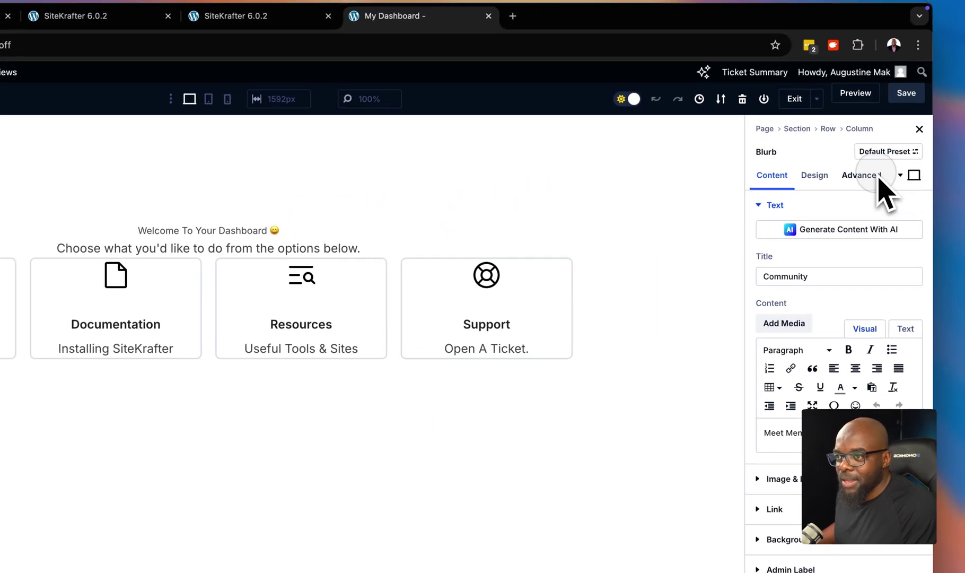
{"action": "left_click", "coordinate": [877, 177]}
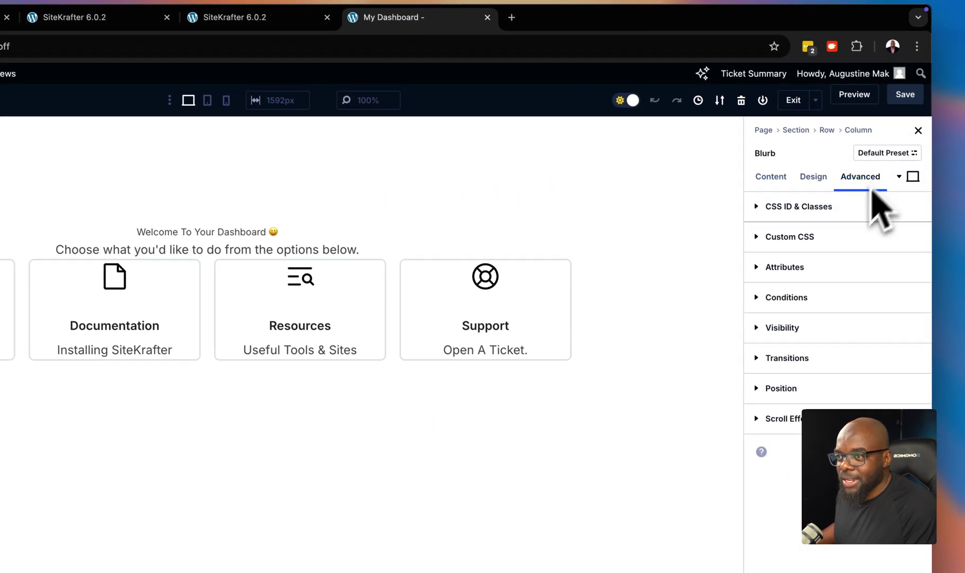
{"action": "left_click", "coordinate": [827, 213]}
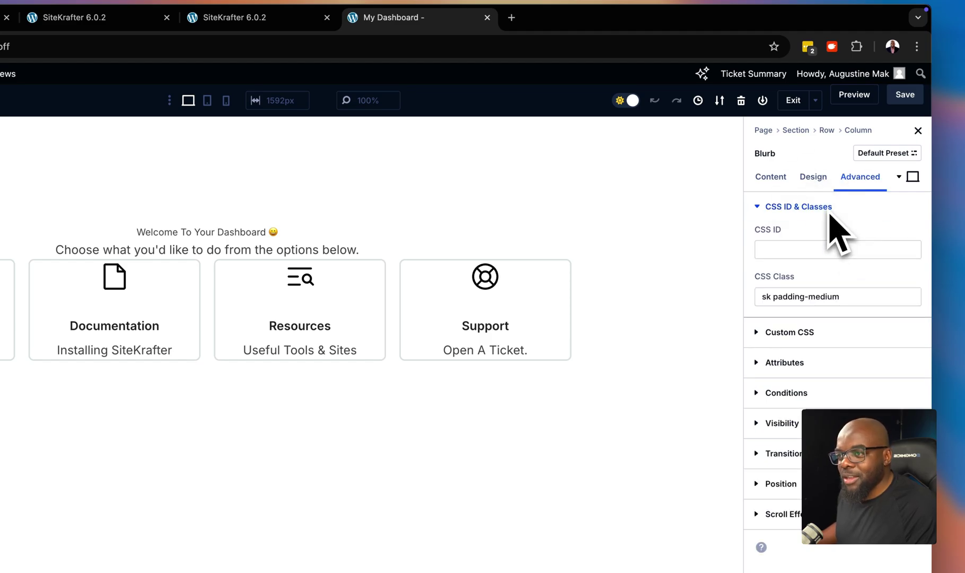
{"action": "left_click", "coordinate": [851, 300]}
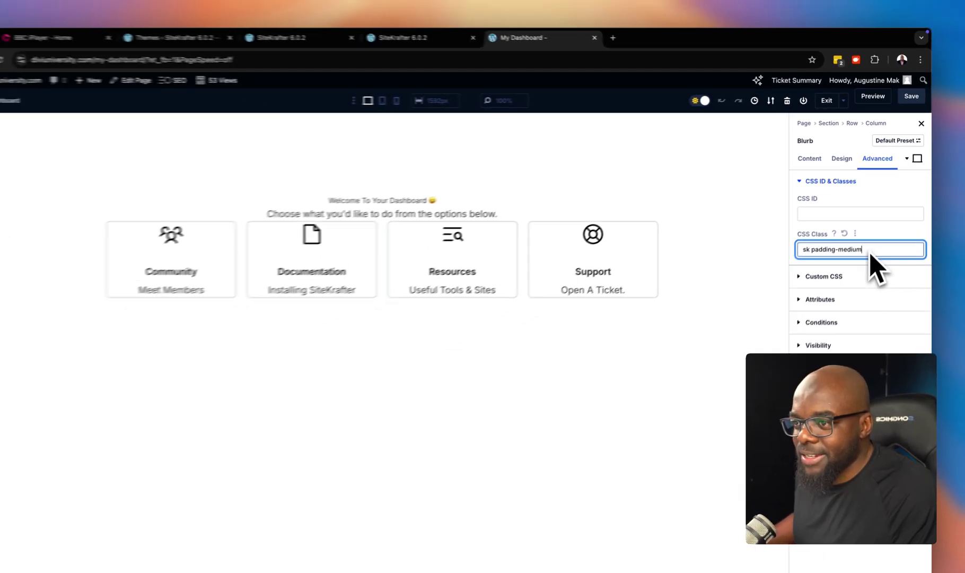
{"action": "key", "text": "BackSpace"}
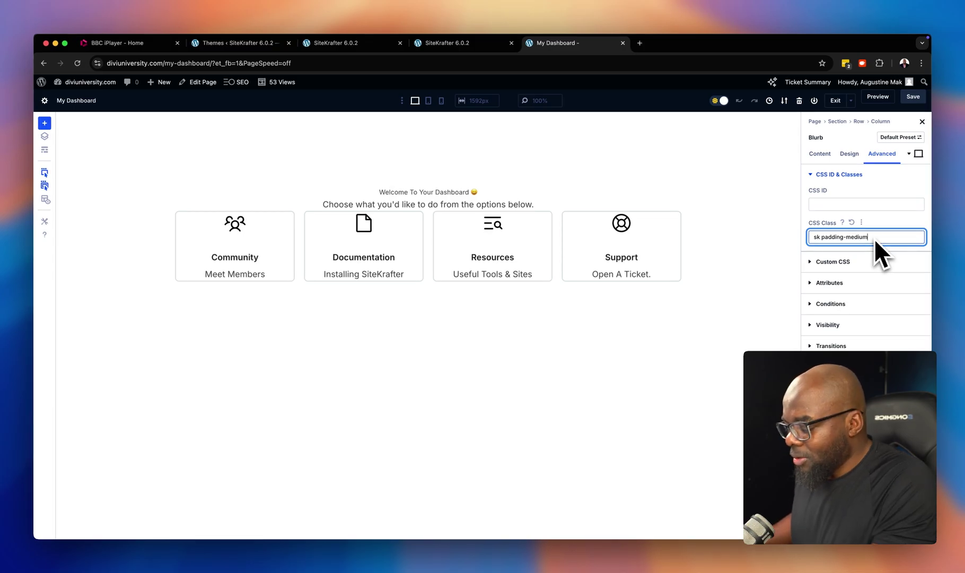
{"action": "key", "text": "BackSpace"}
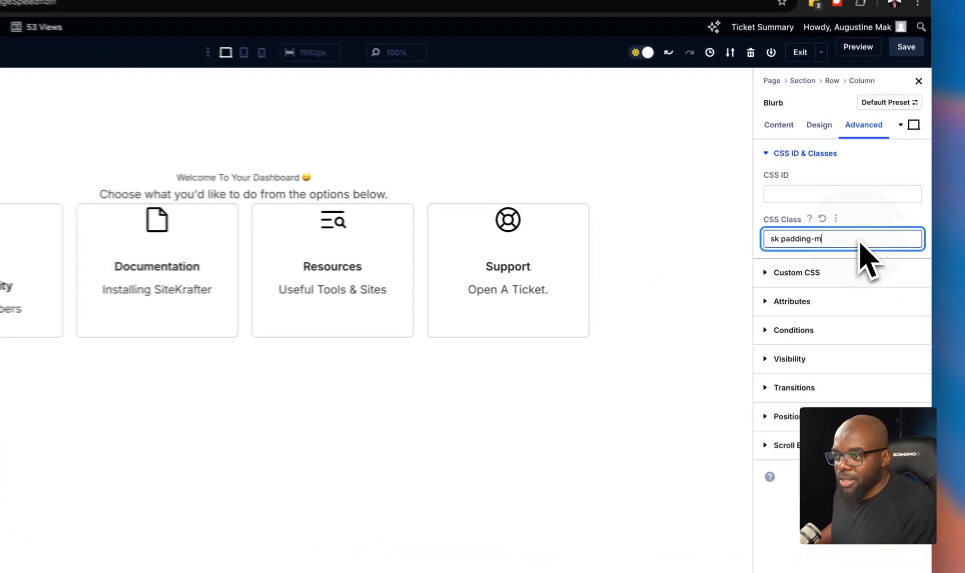
{"action": "triple_click", "coordinate": [879, 239]}
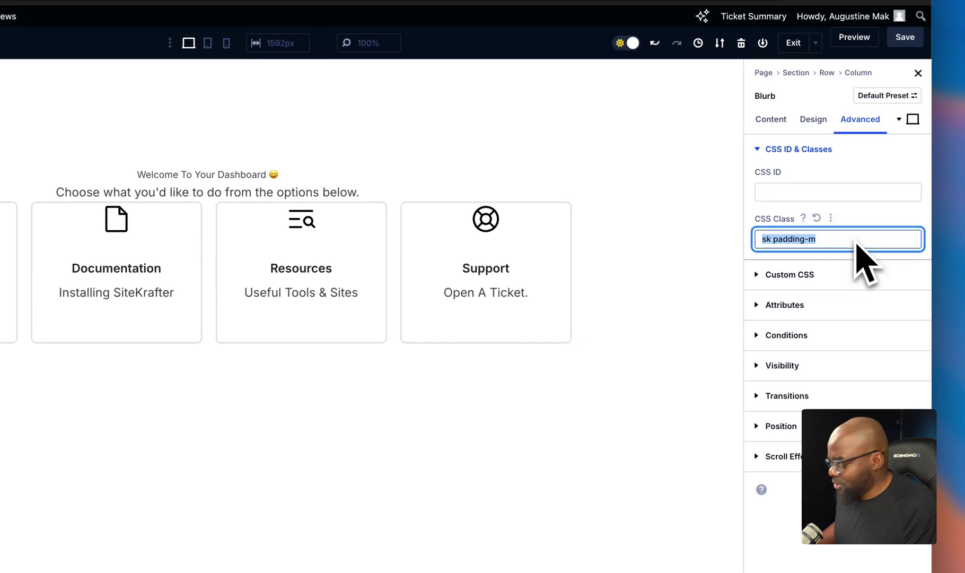
Select the Documentation blurb's padding-medium class to replace it with padding-m.
{"action": "left_click", "coordinate": [141, 273]}
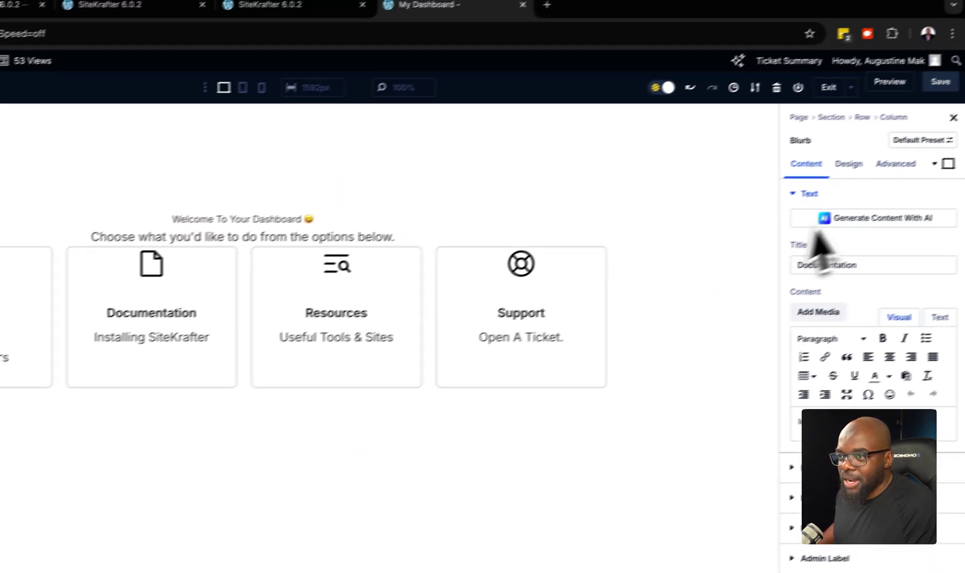
{"action": "left_click", "coordinate": [897, 165]}
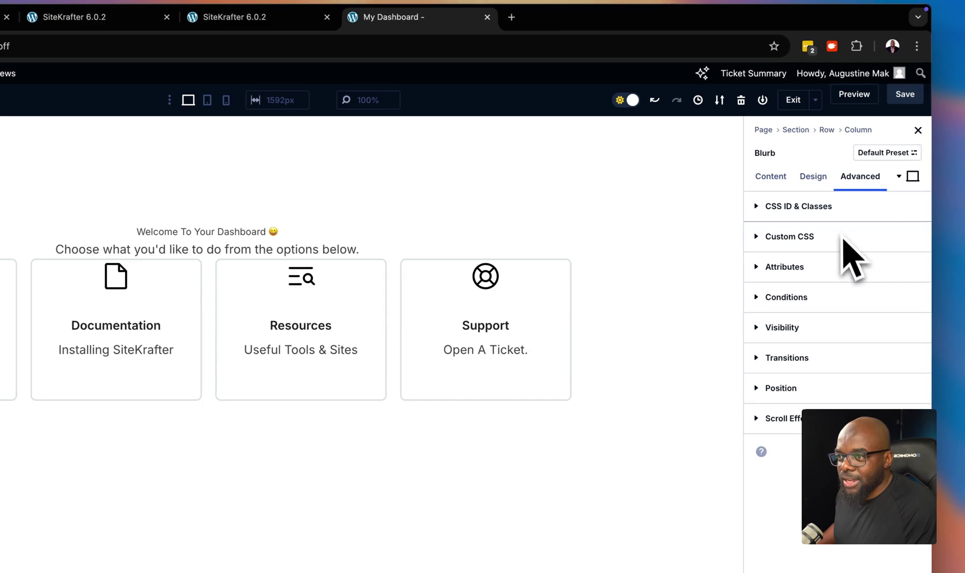
{"action": "left_click", "coordinate": [870, 192]}
{"action": "left_click", "coordinate": [875, 300]}
{"action": "triple_click", "coordinate": [875, 299]}
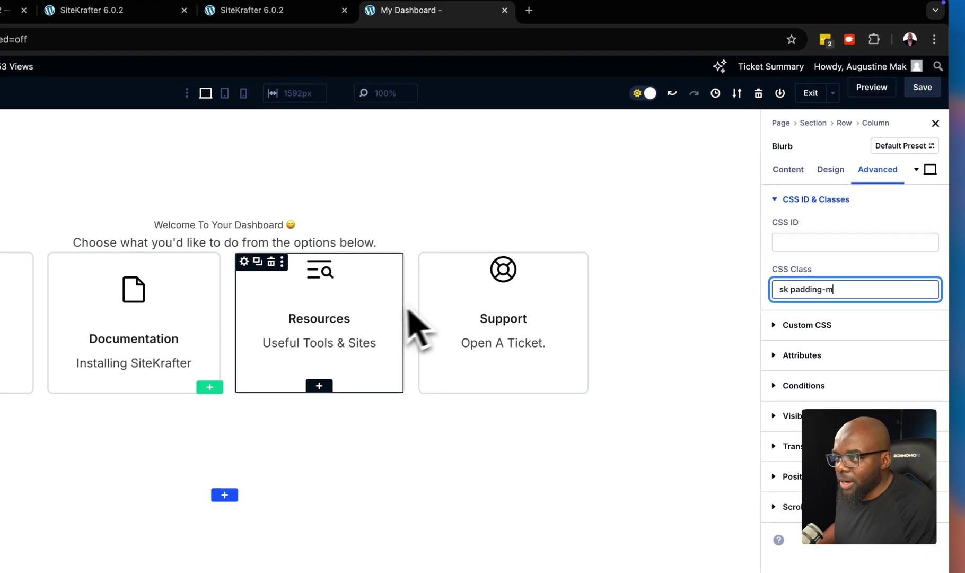
Shorten the Resources blurb's CSS class to sk padding-m.
{"action": "left_click", "coordinate": [374, 319]}
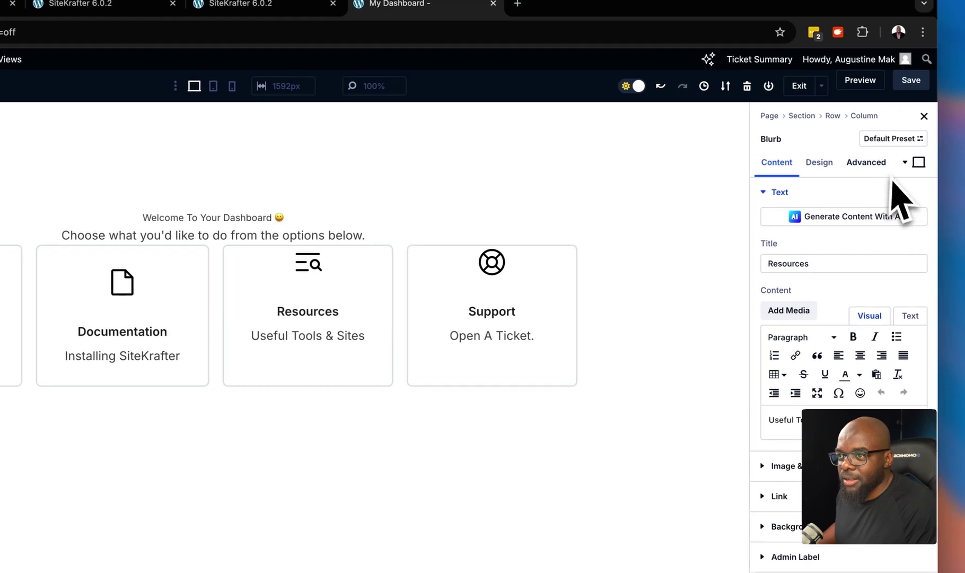
{"action": "left_click", "coordinate": [880, 169]}
{"action": "left_click", "coordinate": [841, 191]}
{"action": "left_click", "coordinate": [863, 287]}
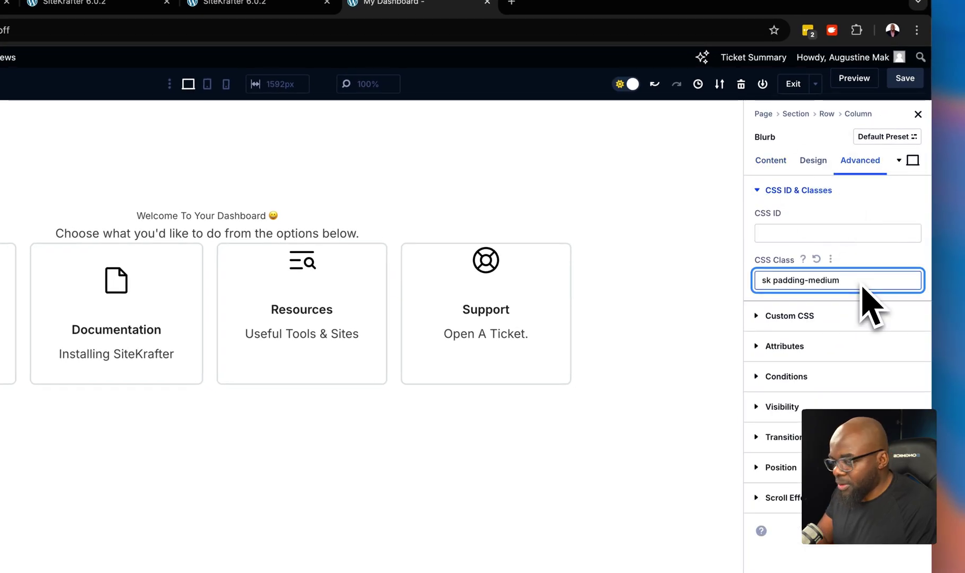
{"action": "key", "text": "BackSpace"}
{"action": "key", "text": "BackSpace"}
{"action": "key", "text": "BackSpace"}
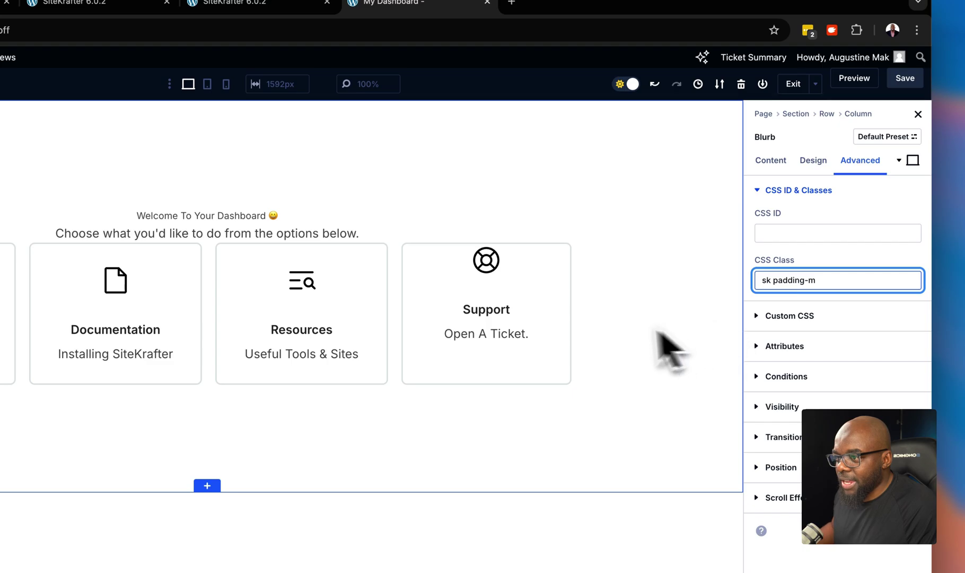
Shorten the Support blurb's class to sk padding-m, then bring up the card row's settings.
{"action": "left_click", "coordinate": [527, 284]}
{"action": "left_click", "coordinate": [866, 162]}
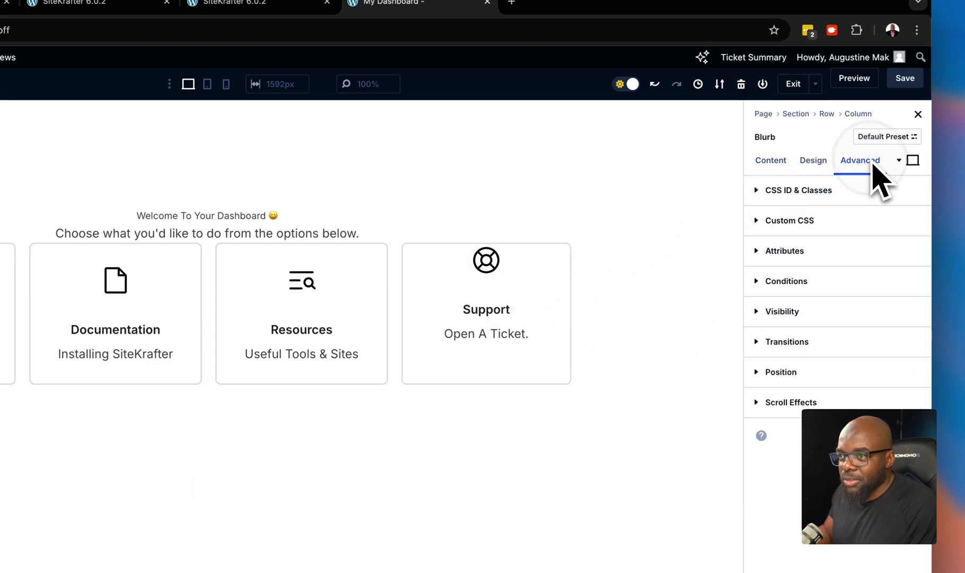
{"action": "left_click", "coordinate": [876, 282]}
{"action": "key", "text": "BackSpace"}
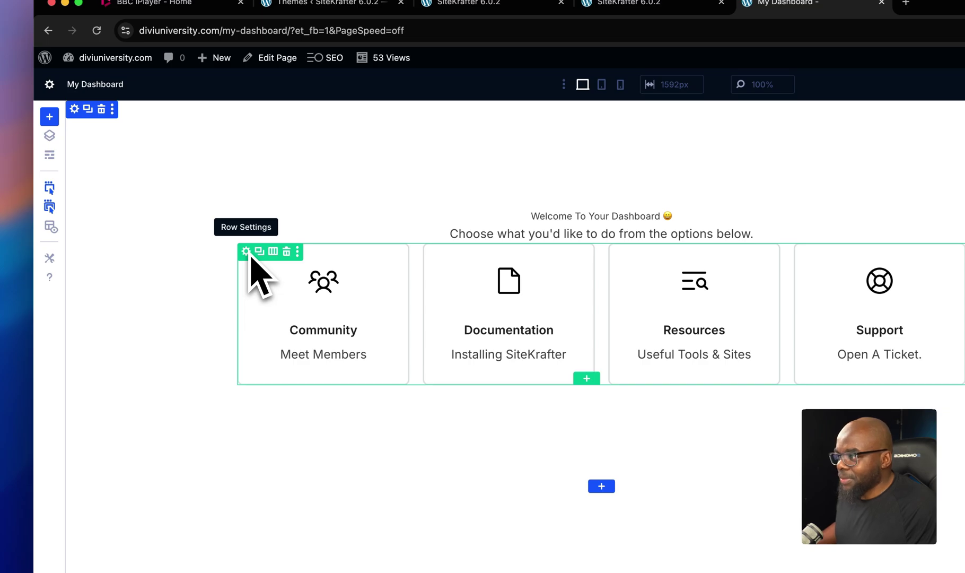
{"action": "left_click", "coordinate": [246, 251]}
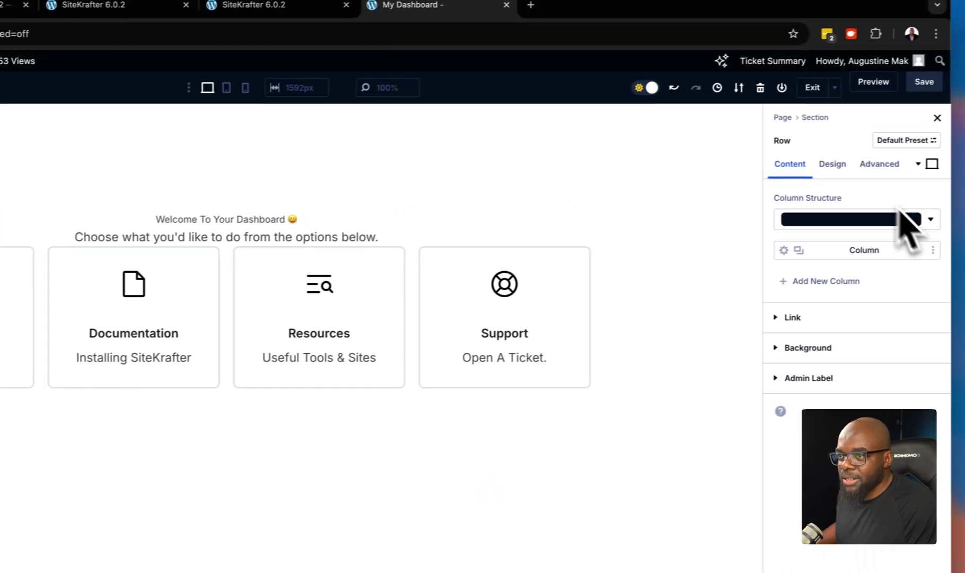
Shorten the card row's CSS class from margin-top-large to margin-top-l.
{"action": "left_click", "coordinate": [879, 164]}
{"action": "left_click", "coordinate": [860, 196]}
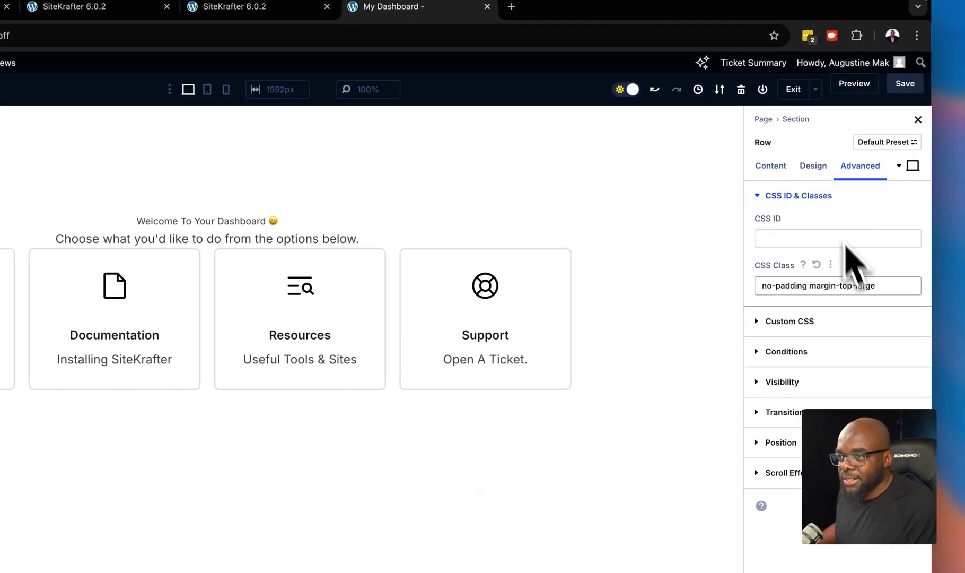
{"action": "left_click", "coordinate": [896, 291]}
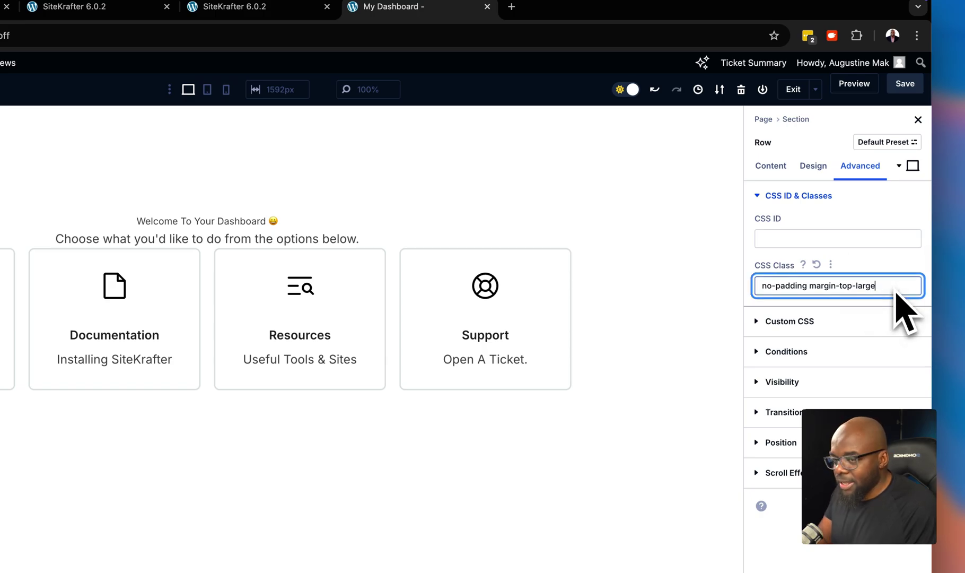
{"action": "key", "text": "BackSpace"}
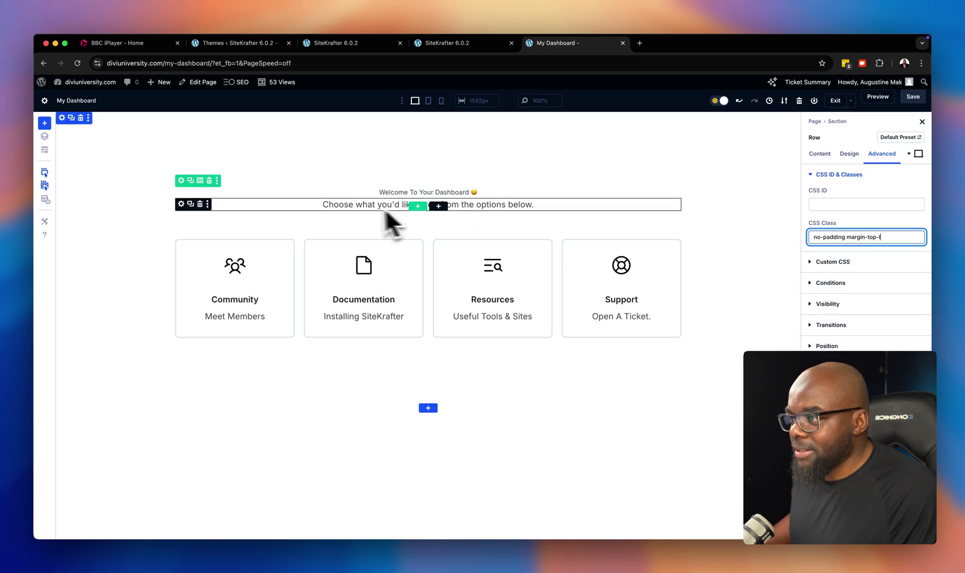
Give the subtitle text module the CSS class sk margin-top-s.
{"action": "left_click", "coordinate": [180, 205]}
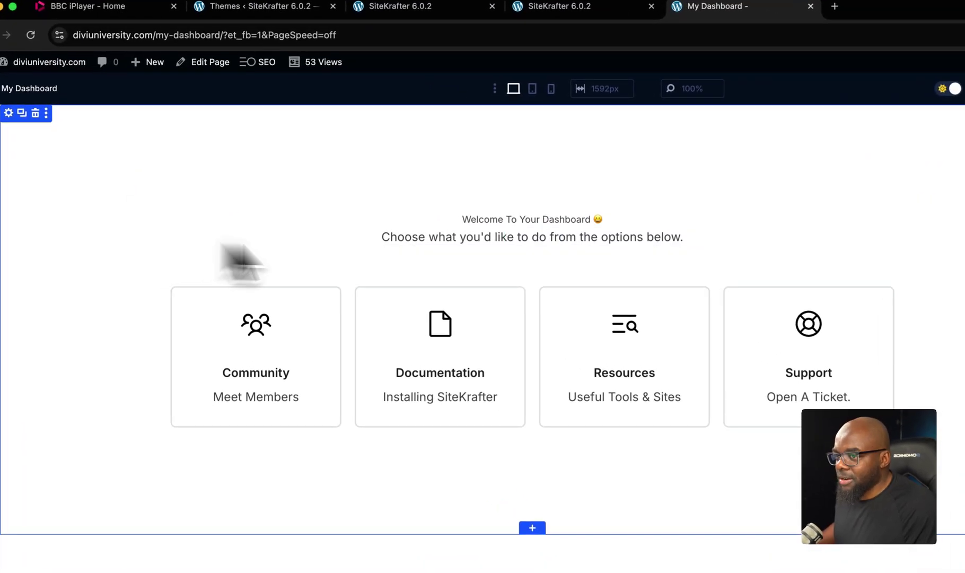
{"action": "left_click", "coordinate": [863, 211]}
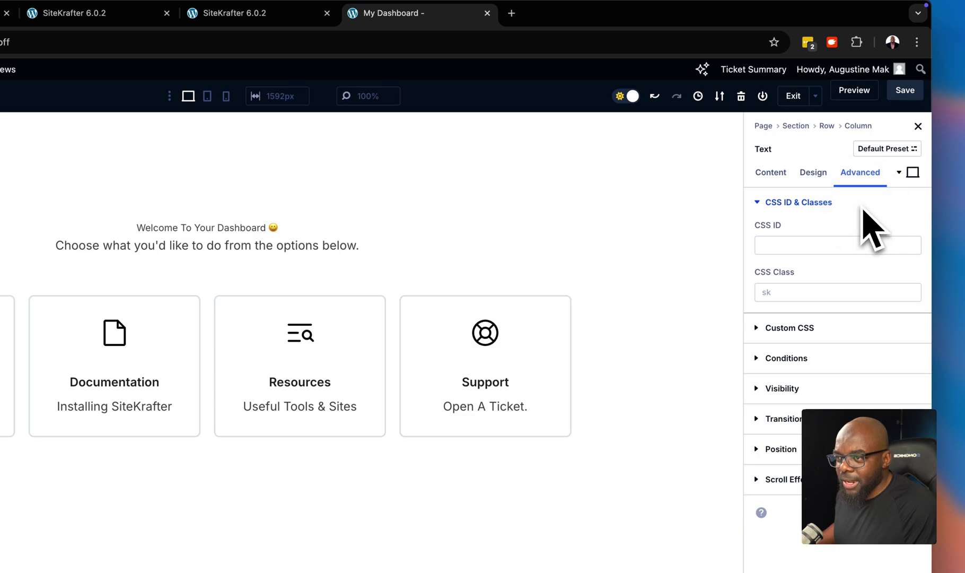
{"action": "left_click", "coordinate": [837, 295]}
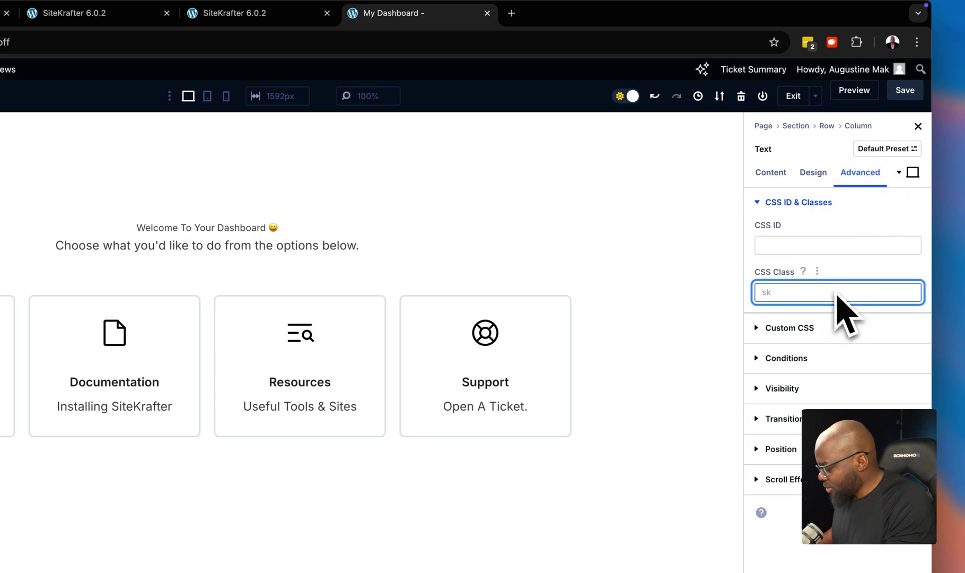
{"action": "type", "text": "sk"}
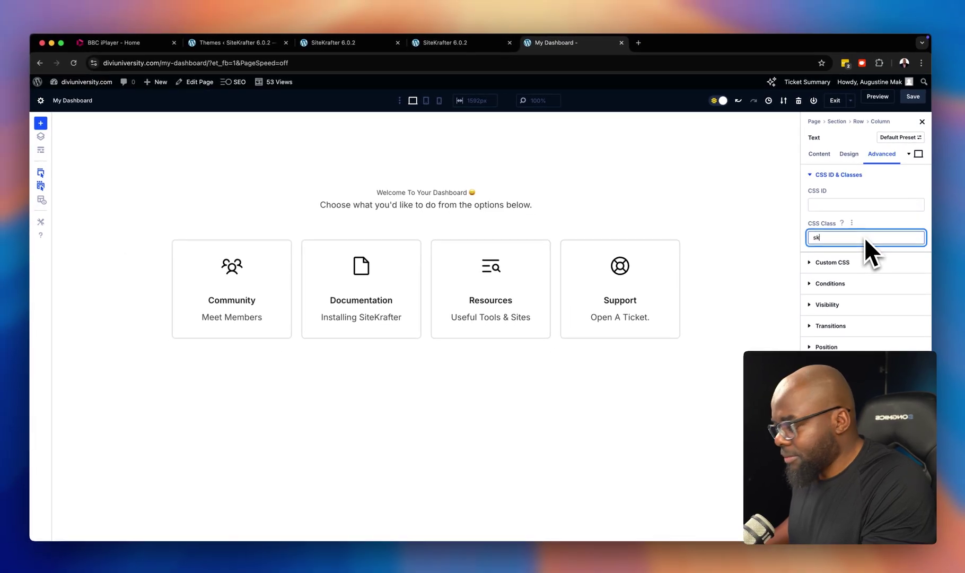
{"action": "type", "text": " mar"}
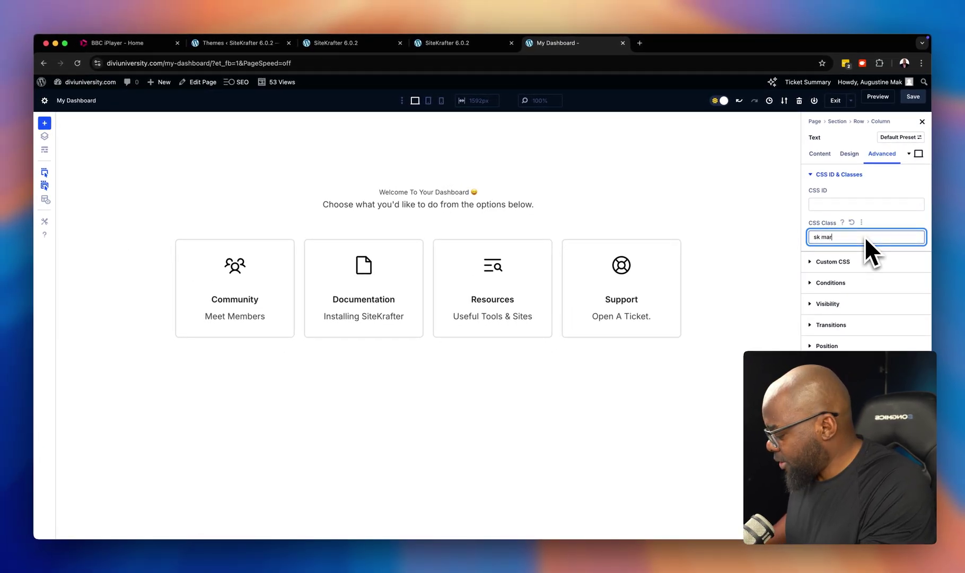
{"action": "type", "text": "gin-top-s"}
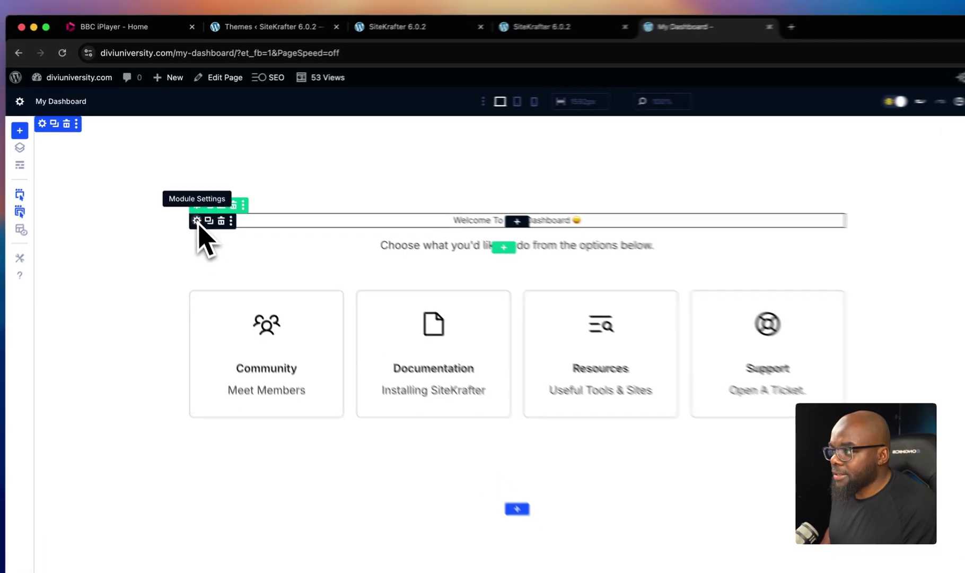
Shorten the Welcome heading's class to heading-l and remove its bold and bottom-margin classes.
{"action": "left_click", "coordinate": [196, 221]}
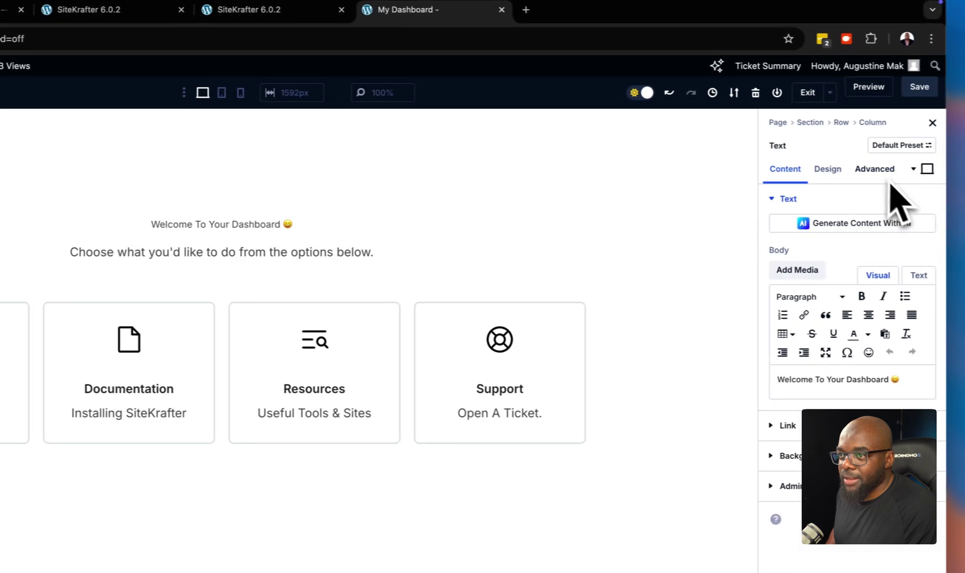
{"action": "left_click", "coordinate": [964, 170]}
{"action": "left_click", "coordinate": [854, 202]}
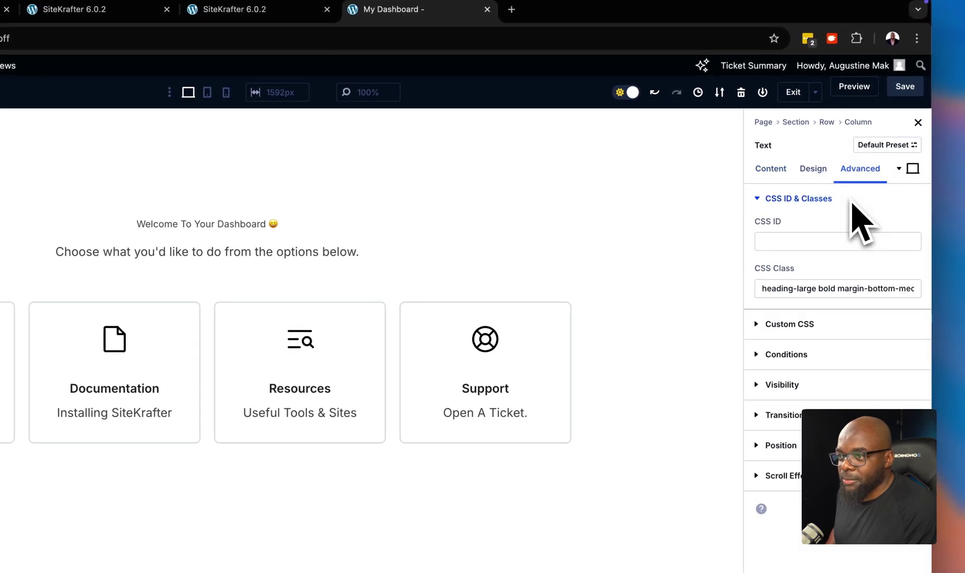
{"action": "left_click", "coordinate": [820, 296]}
{"action": "key", "text": "BackSpace"}
{"action": "key", "text": "BackSpace"}
{"action": "key", "text": "BackSpace"}
{"action": "key", "text": "BackSpace"}
{"action": "key", "text": "BackSpace"}
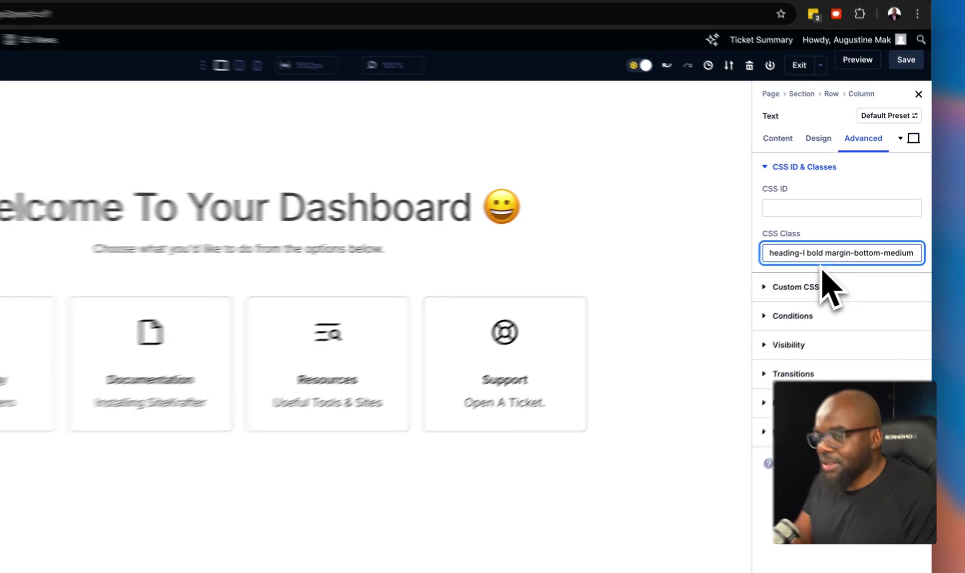
{"action": "key", "text": "BackSpace"}
{"action": "key", "text": "BackSpace"}
{"action": "key", "text": "BackSpace"}
{"action": "key", "text": "BackSpace"}
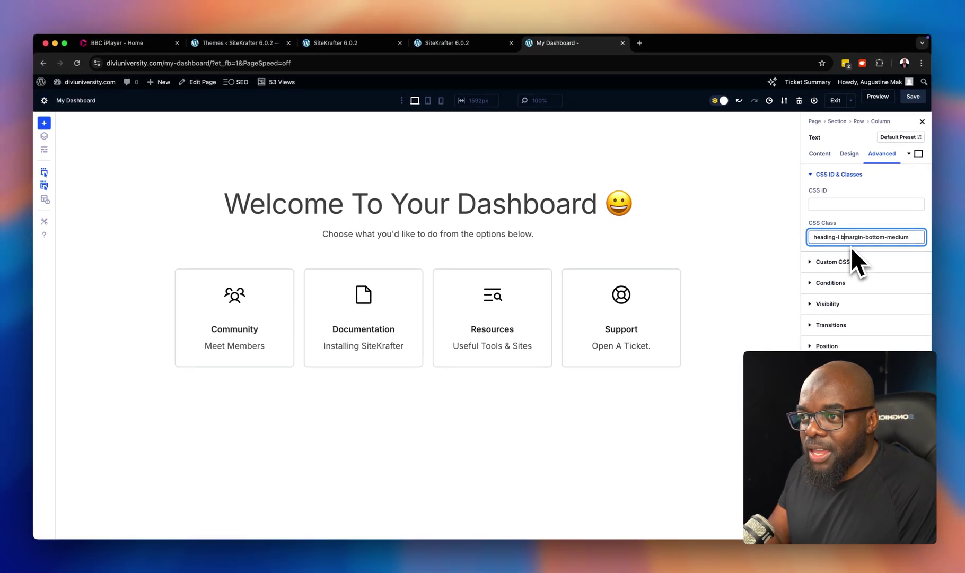
{"action": "key", "text": "BackSpace"}
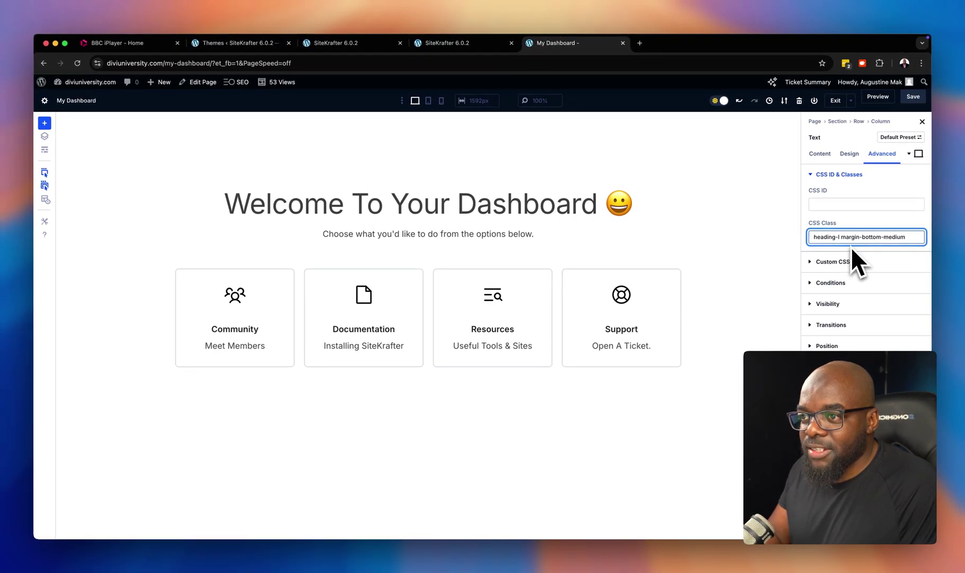
{"action": "left_click", "coordinate": [917, 239]}
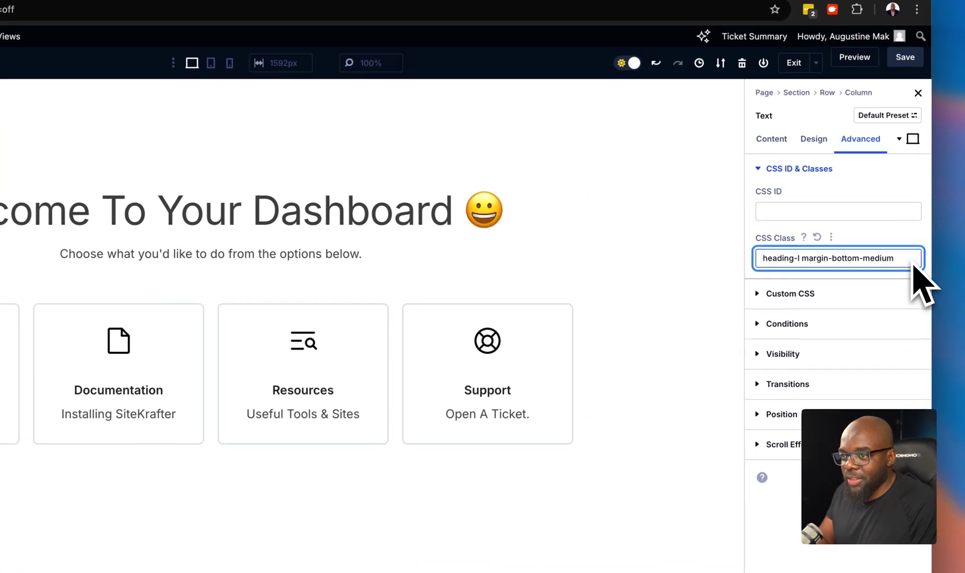
{"action": "key", "text": "BackSpace"}
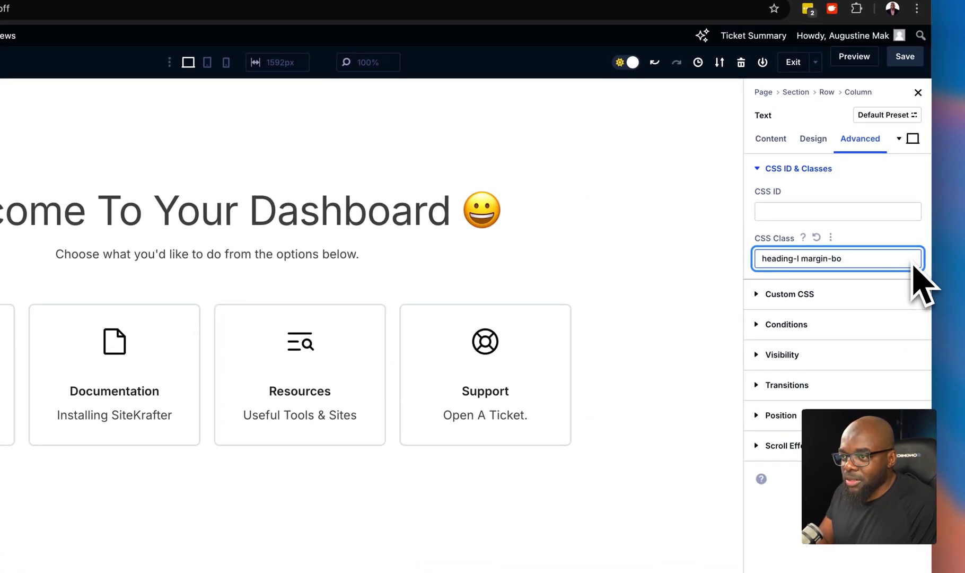
{"action": "key", "text": "BackSpace"}
{"action": "key", "text": "BackSpace"}
{"action": "key", "text": "BackSpace"}
{"action": "key", "text": "BackSpace"}
{"action": "key", "text": "BackSpace"}
{"action": "key", "text": "BackSpace"}
{"action": "key", "text": "BackSpace"}
{"action": "key", "text": "BackSpace"}
{"action": "key", "text": "BackSpace"}
{"action": "key", "text": "BackSpace"}
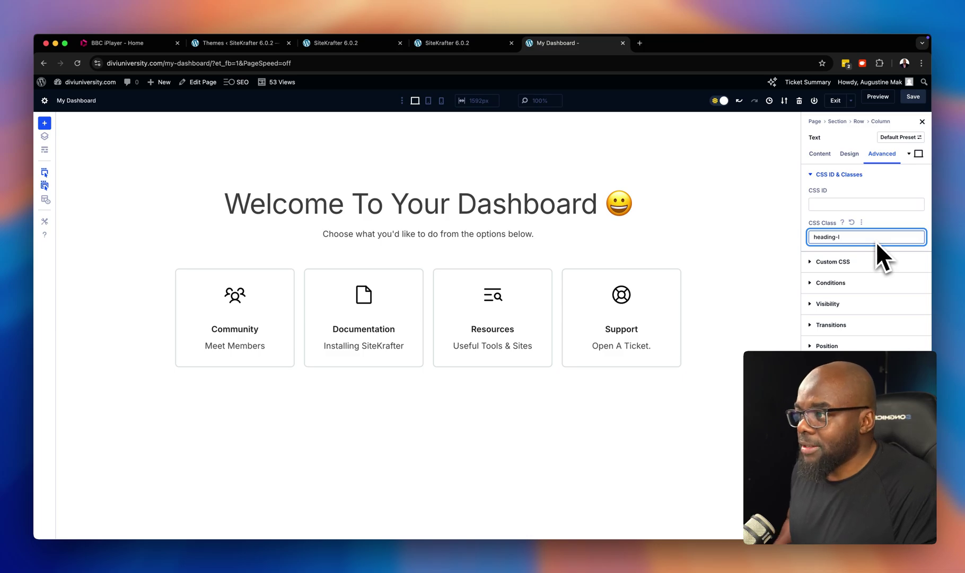
Add font-700 to the heading's classes after briefly trying font-800.
{"action": "type", "text": "font-"}
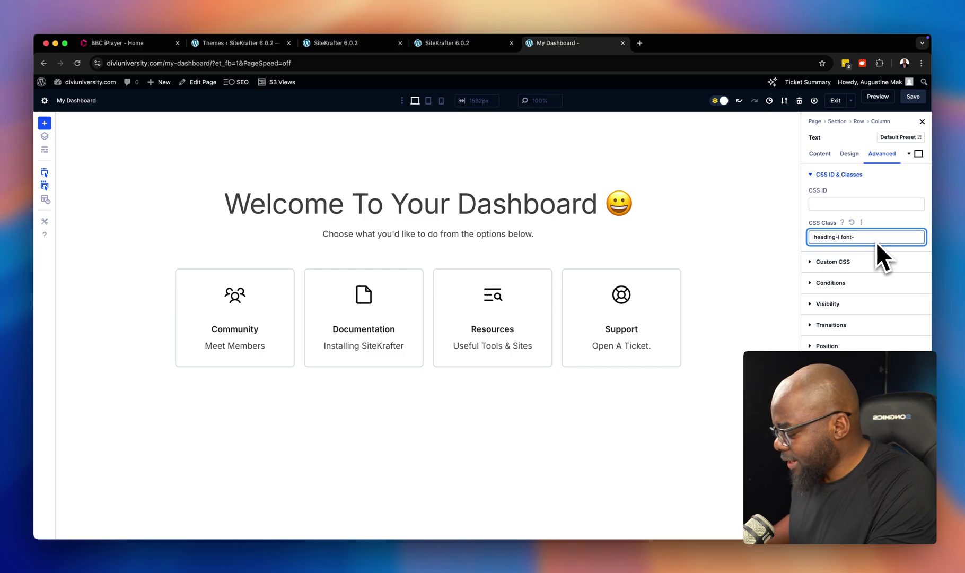
{"action": "type", "text": "800"}
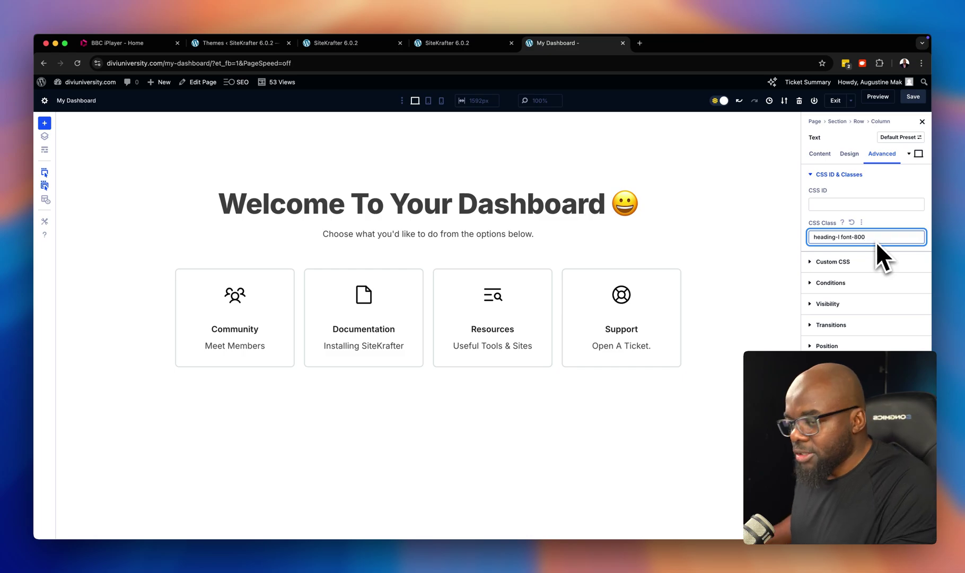
{"action": "key", "text": "BackSpace"}
{"action": "type", "text": "7"}
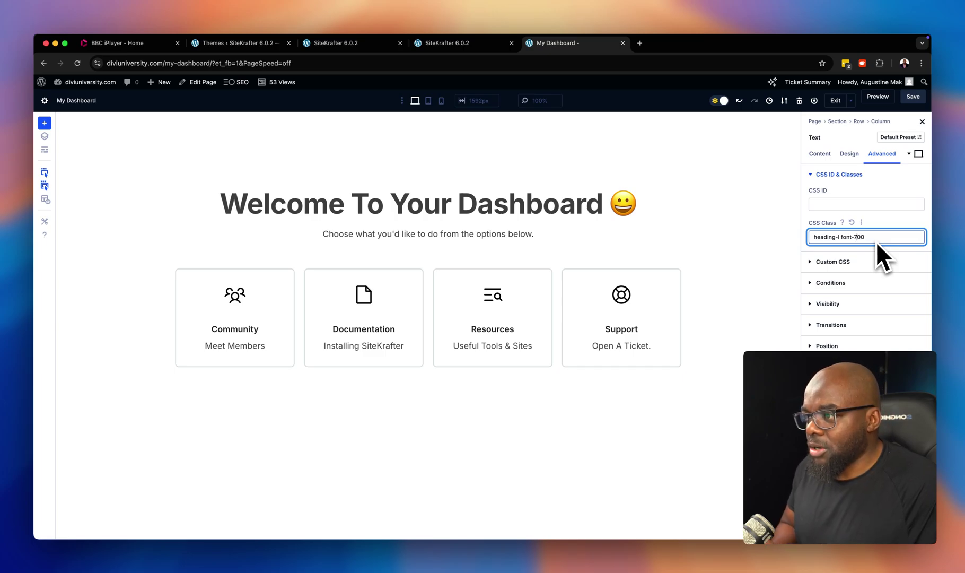
Append a text size class to the subtitle's CSS classes, first trying text-xl.
{"action": "left_click", "coordinate": [346, 236]}
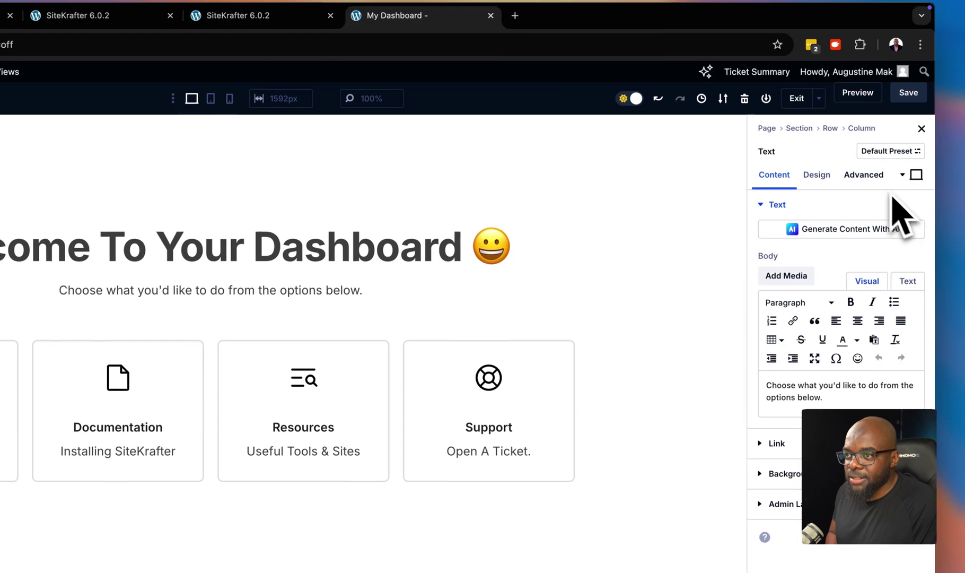
{"action": "left_click", "coordinate": [868, 178]}
{"action": "left_click", "coordinate": [850, 206]}
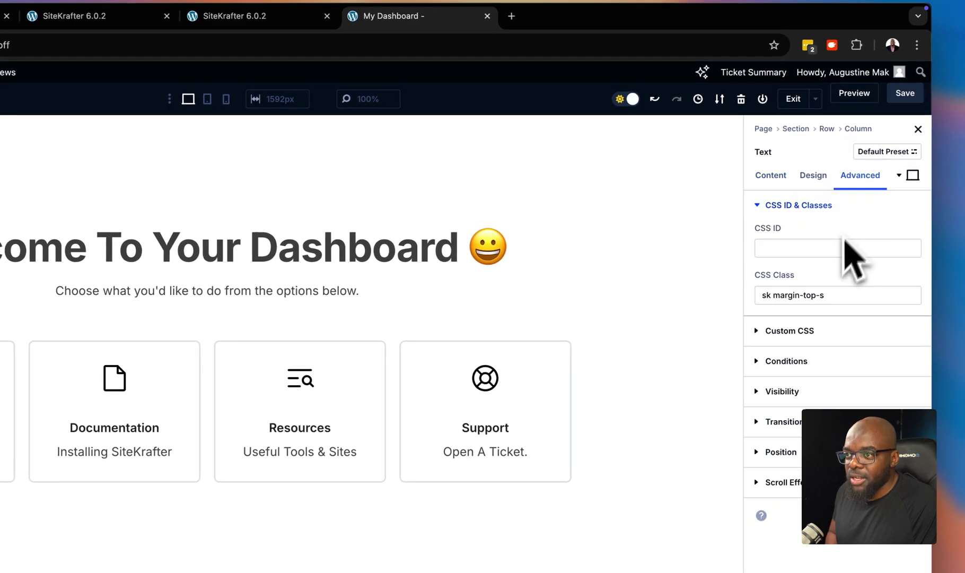
{"action": "left_click", "coordinate": [834, 298]}
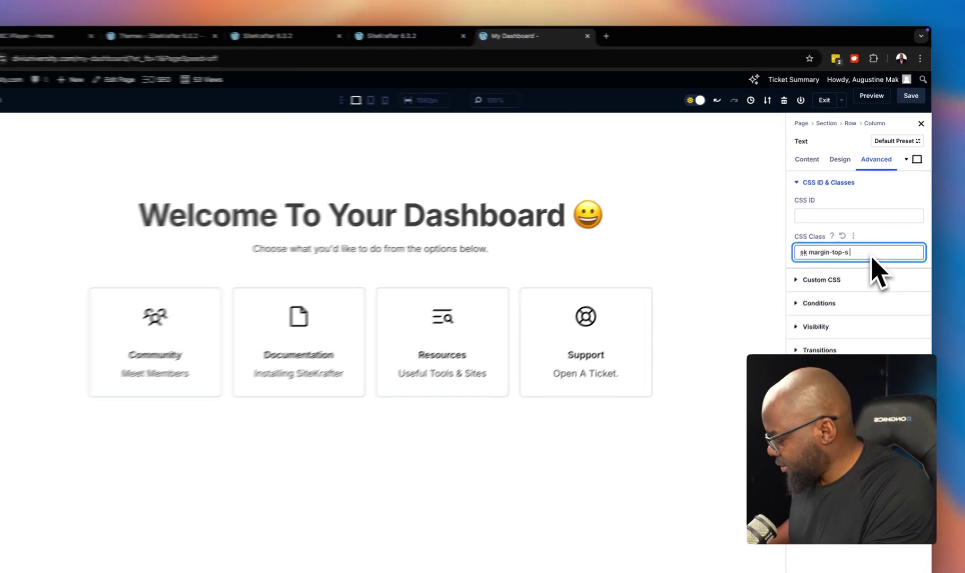
{"action": "type", "text": "text-l"}
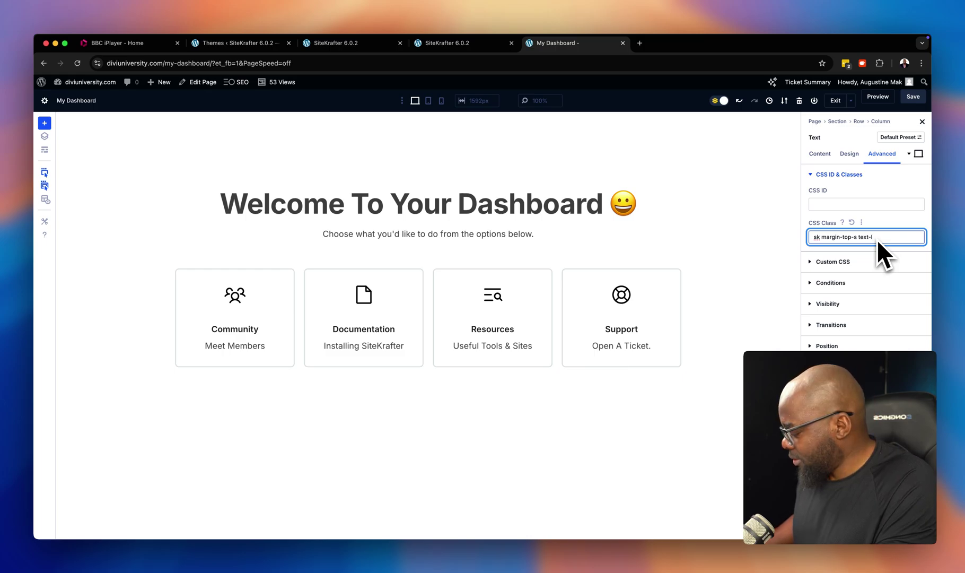
{"action": "key", "text": "BackSpace"}
{"action": "type", "text": "xl"}
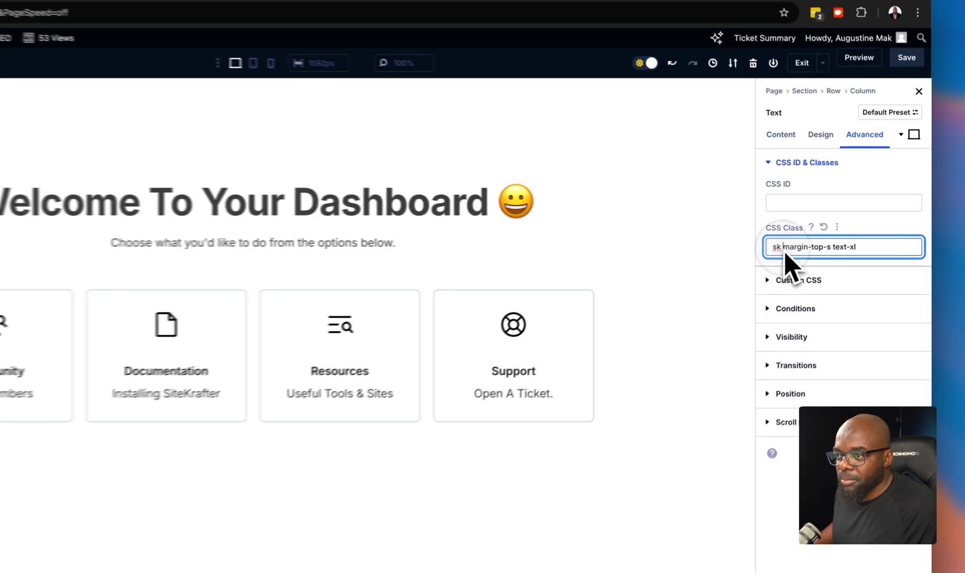
Remove the sk class and settle the size on text-m, leaving margin-top-s text-m.
{"action": "left_click", "coordinate": [821, 239]}
{"action": "key", "text": "BackSpace"}
{"action": "key", "text": "BackSpace"}
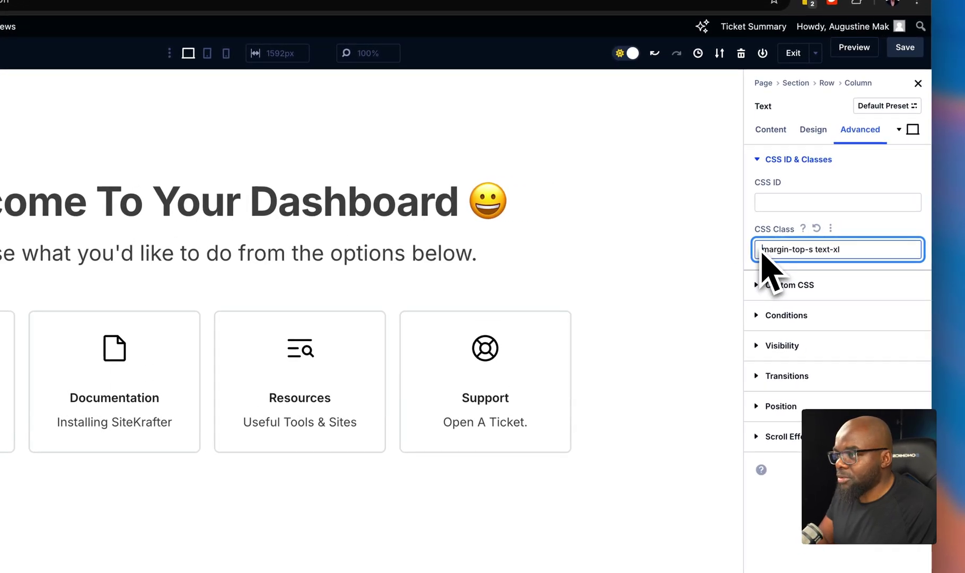
{"action": "left_click", "coordinate": [843, 252]}
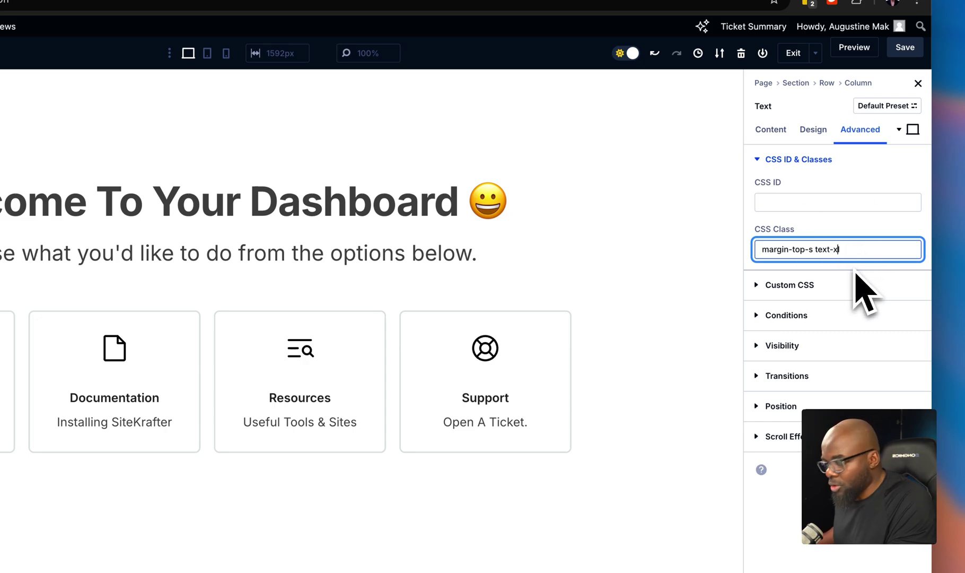
{"action": "key", "text": "BackSpace"}
{"action": "key", "text": "BackSpace"}
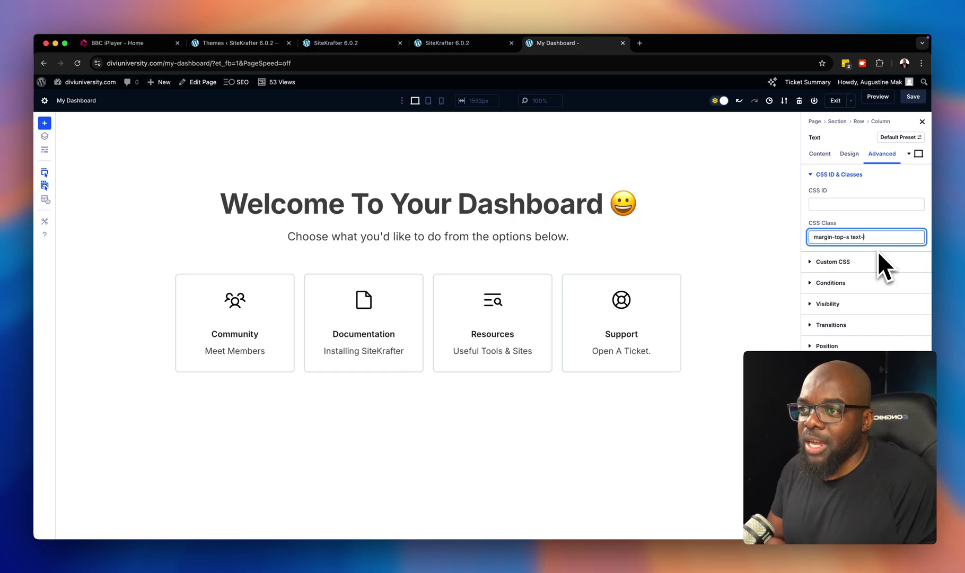
{"action": "type", "text": "l"}
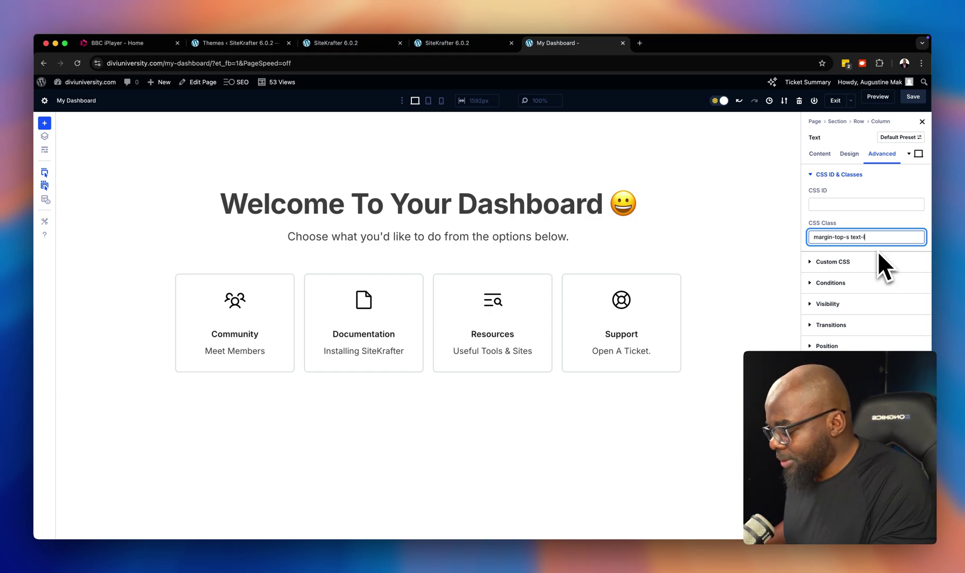
{"action": "key", "text": "BackSpace"}
{"action": "type", "text": "m"}
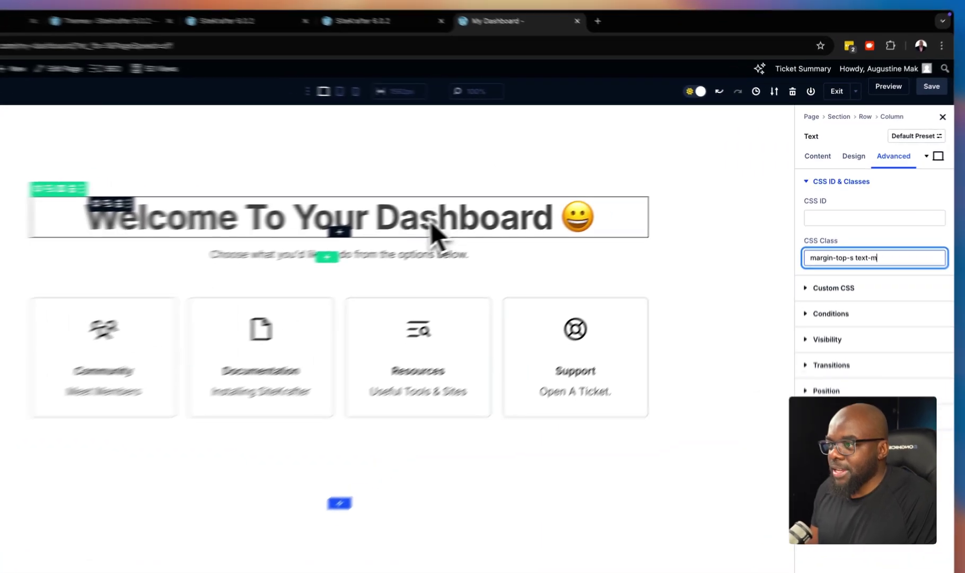
Preview larger heading size classes such as heading-2xl and heading-3xl on the welcome heading.
{"action": "left_click", "coordinate": [509, 219]}
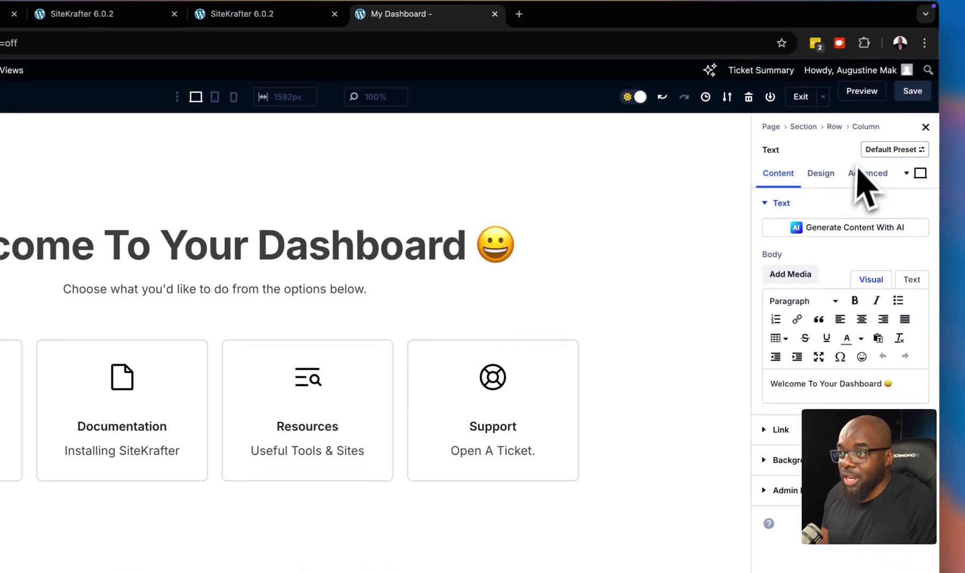
{"action": "left_click", "coordinate": [899, 158]}
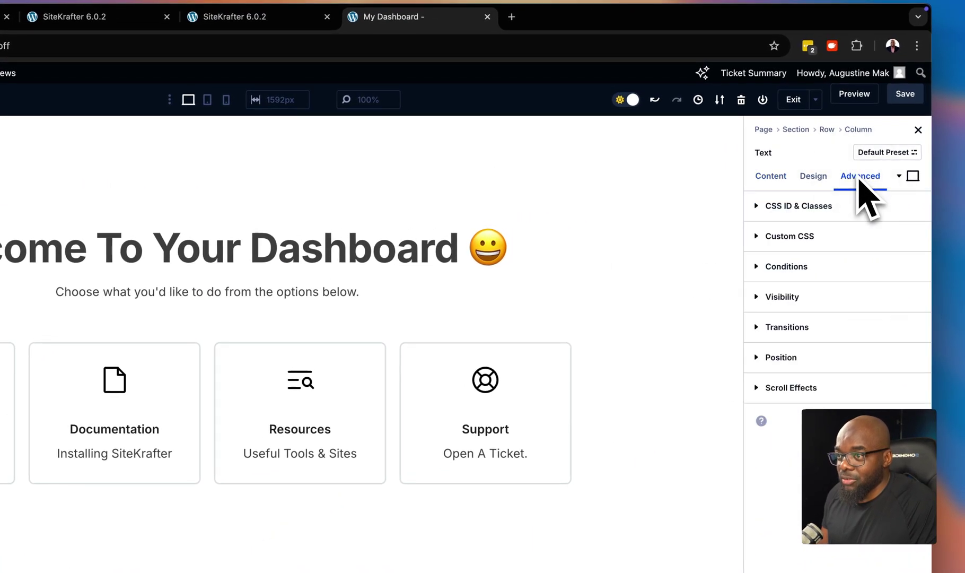
{"action": "left_click", "coordinate": [830, 208]}
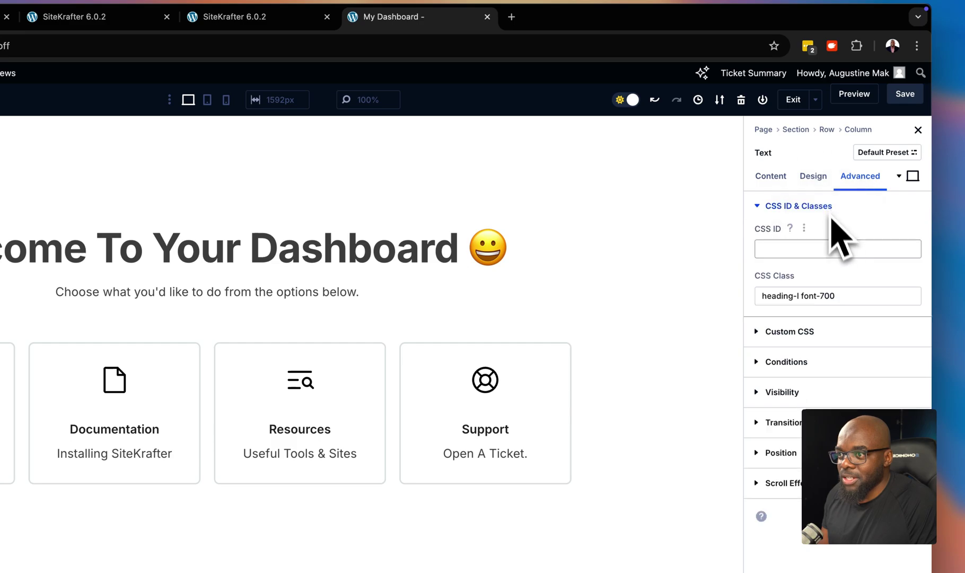
{"action": "left_click", "coordinate": [795, 300]}
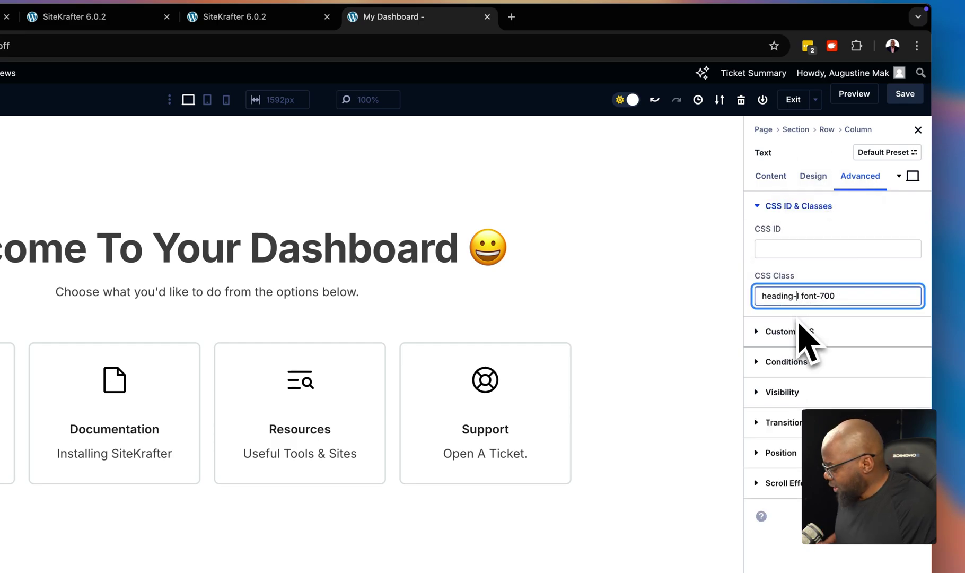
{"action": "type", "text": "x"}
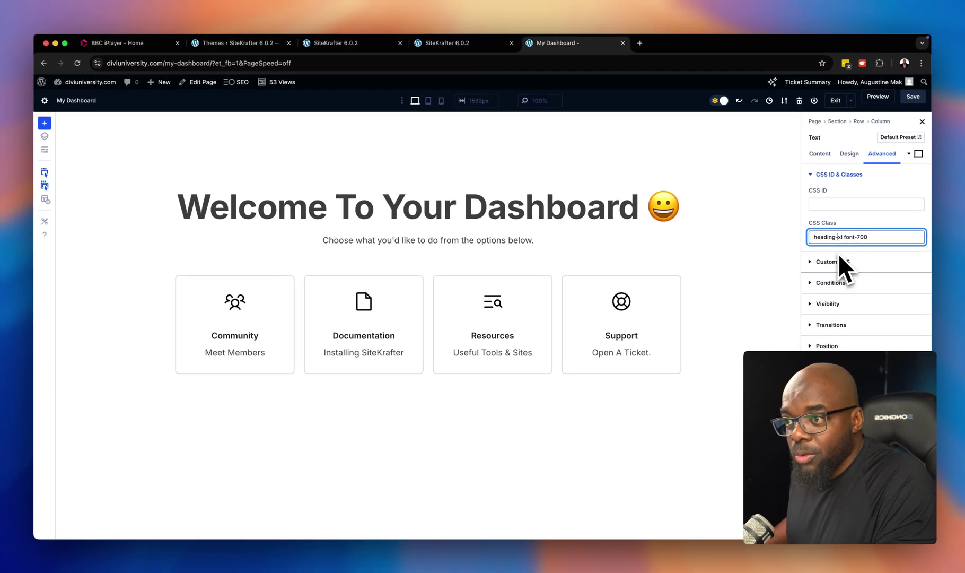
{"action": "type", "text": "2"}
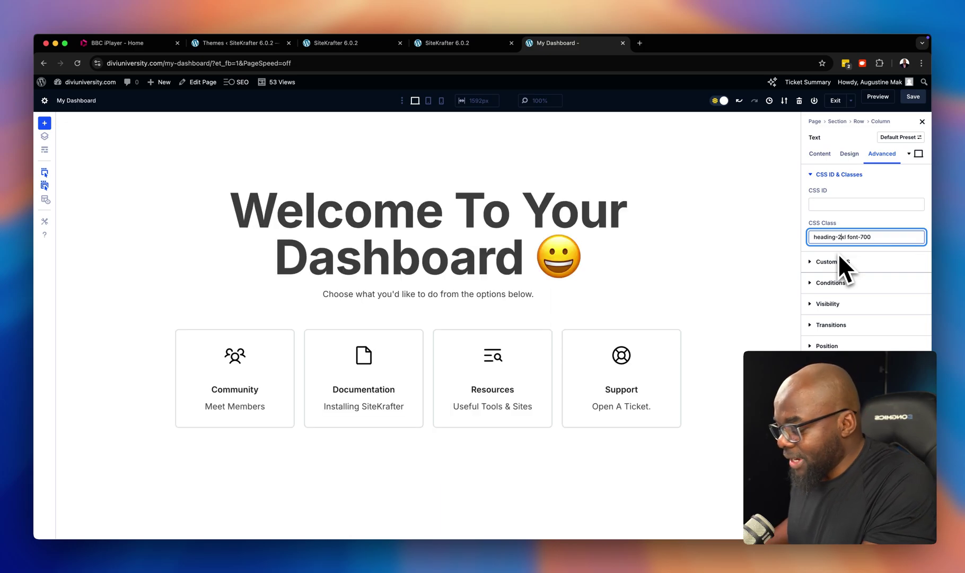
{"action": "key", "text": "BackSpace"}
{"action": "type", "text": "3"}
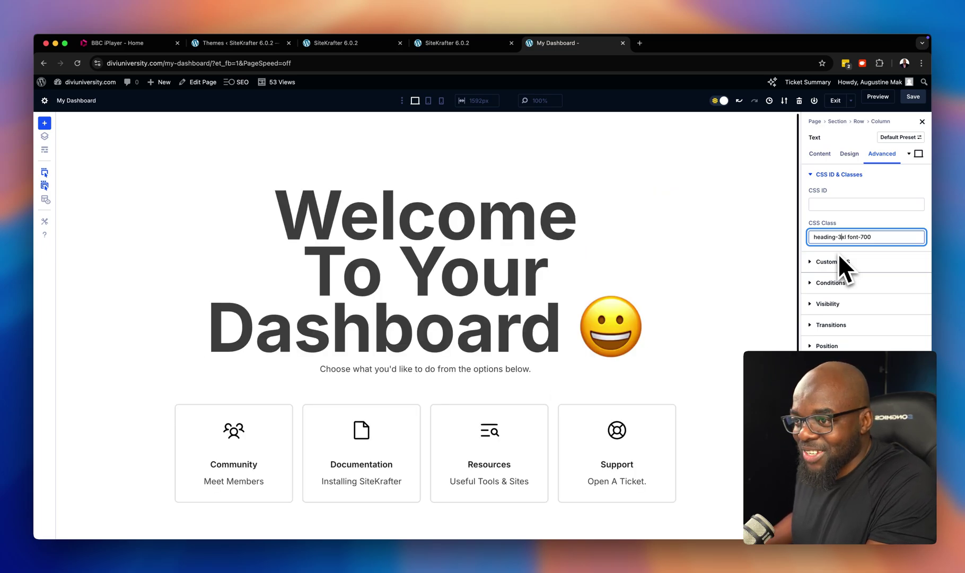
Try heading-4xl, then revert the heading's class to heading-l font-700.
{"action": "key", "text": "BackSpace"}
{"action": "type", "text": "4"}
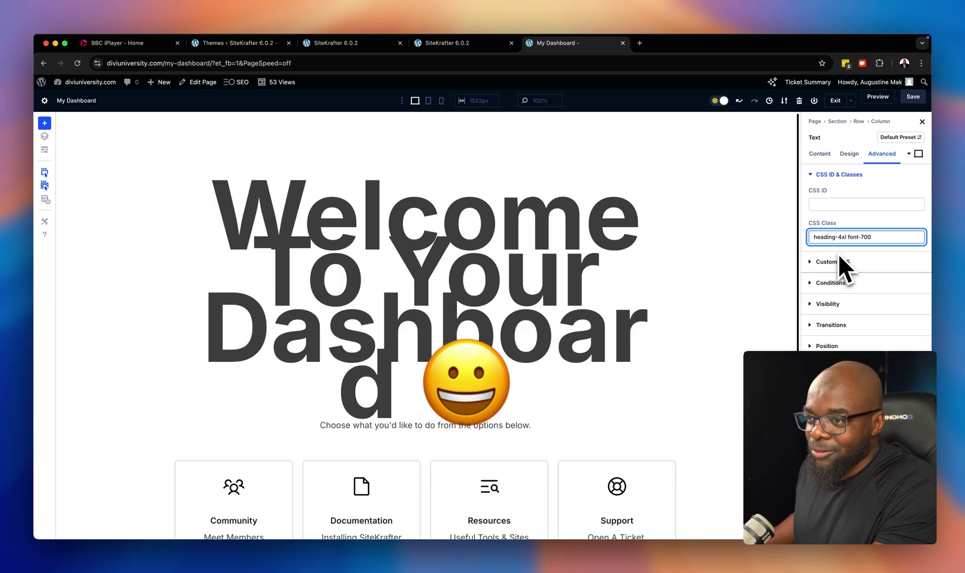
{"action": "key", "text": "BackSpace"}
{"action": "type", "text": "2"}
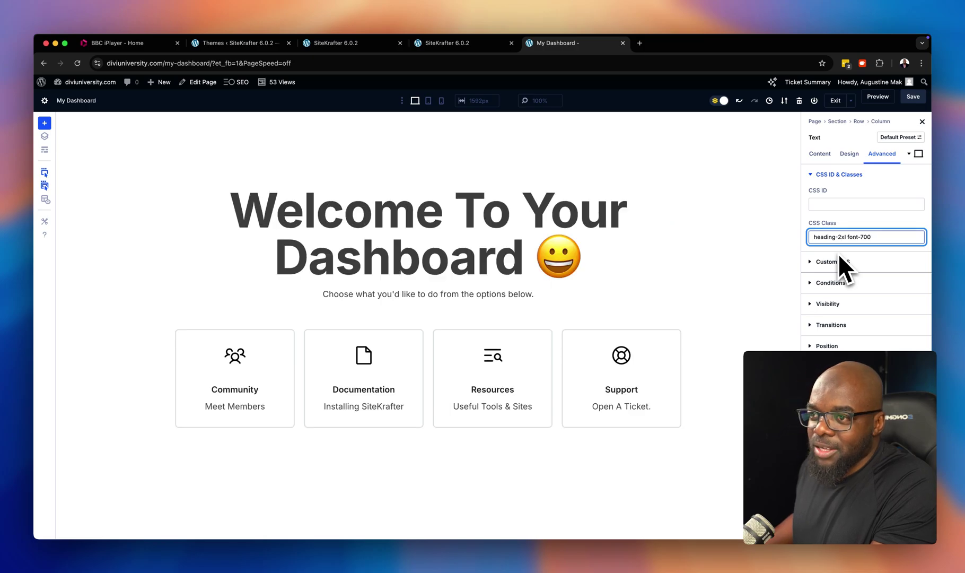
{"action": "key", "text": "BackSpace"}
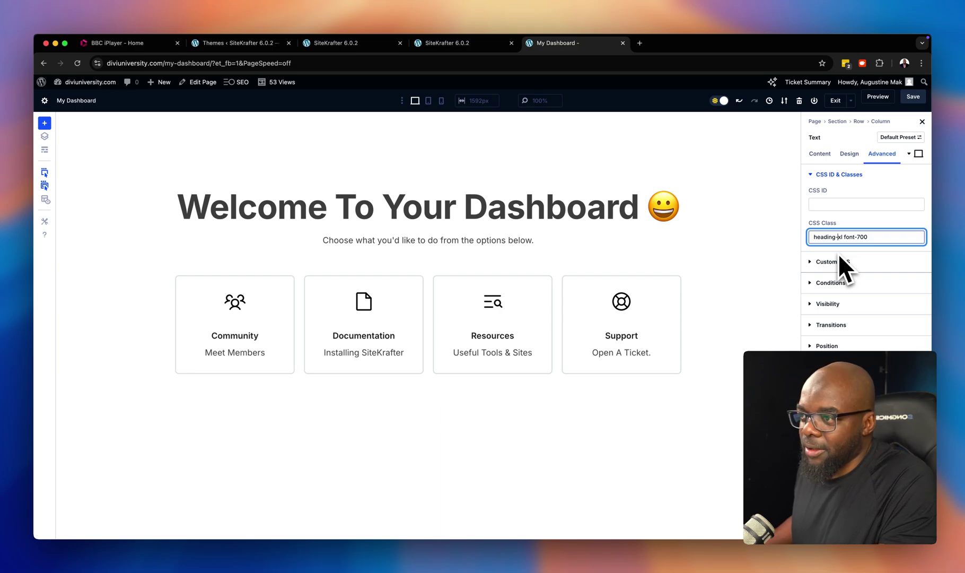
{"action": "key", "text": "BackSpace"}
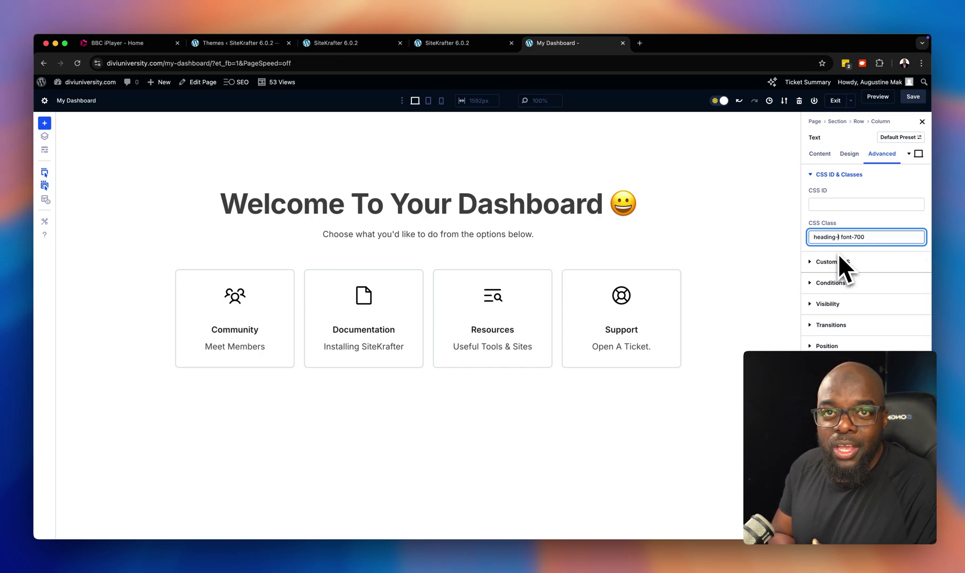
{"action": "type", "text": "l"}
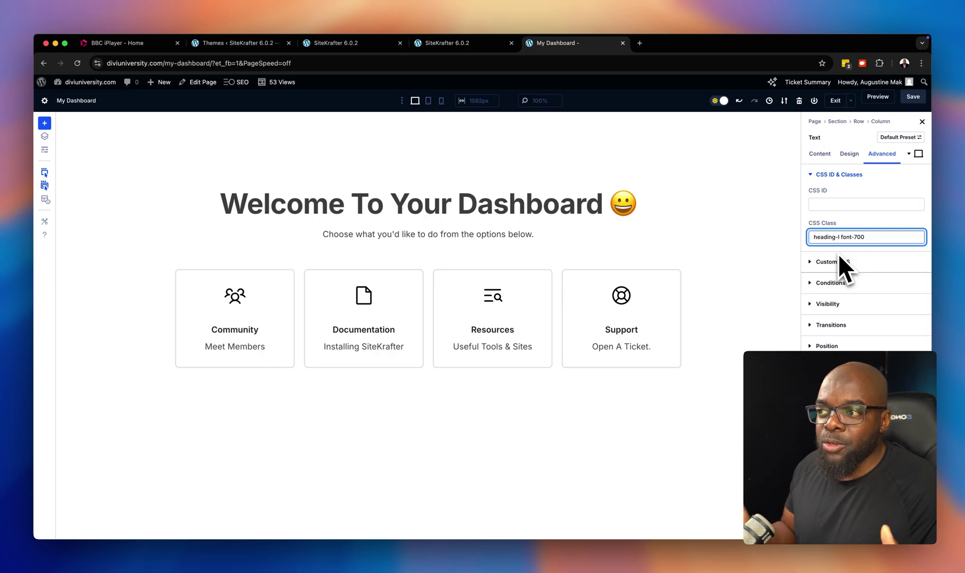